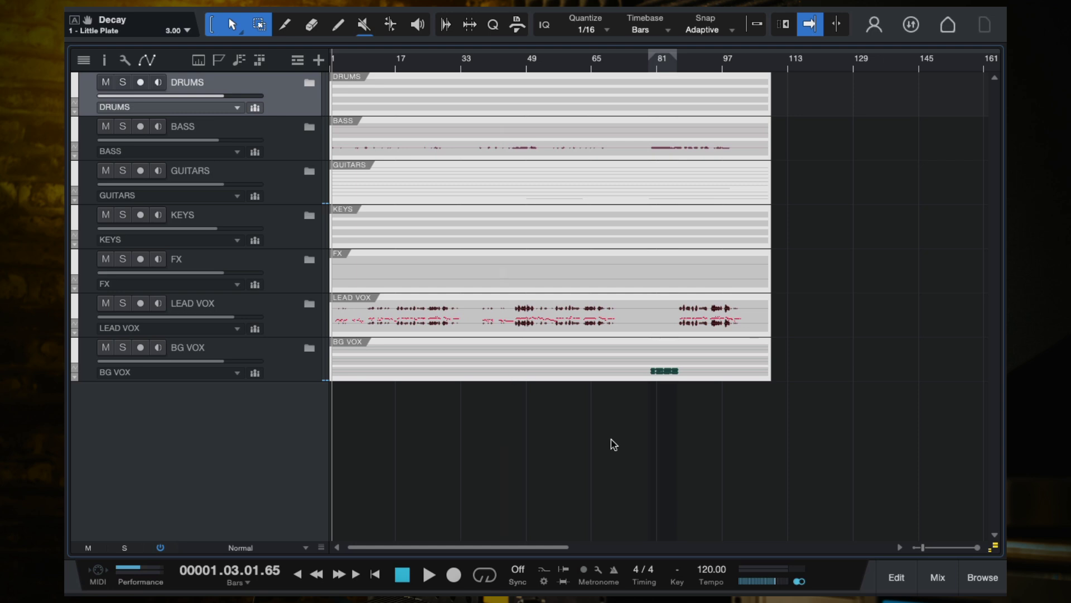
Expand the KEYS folder track and play the song from the start with the Addictive Keys automation lanes in view.
key("ctrl+Left")
left_click(309, 215)
key("space")
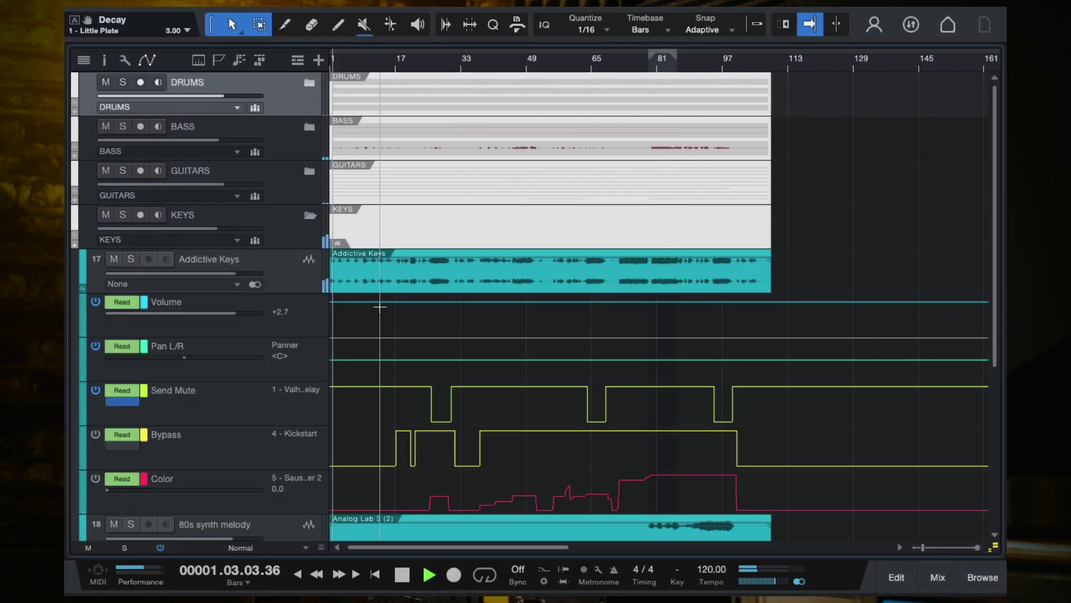
key("e")
key("e")
key("e")
key("f")
key("w")
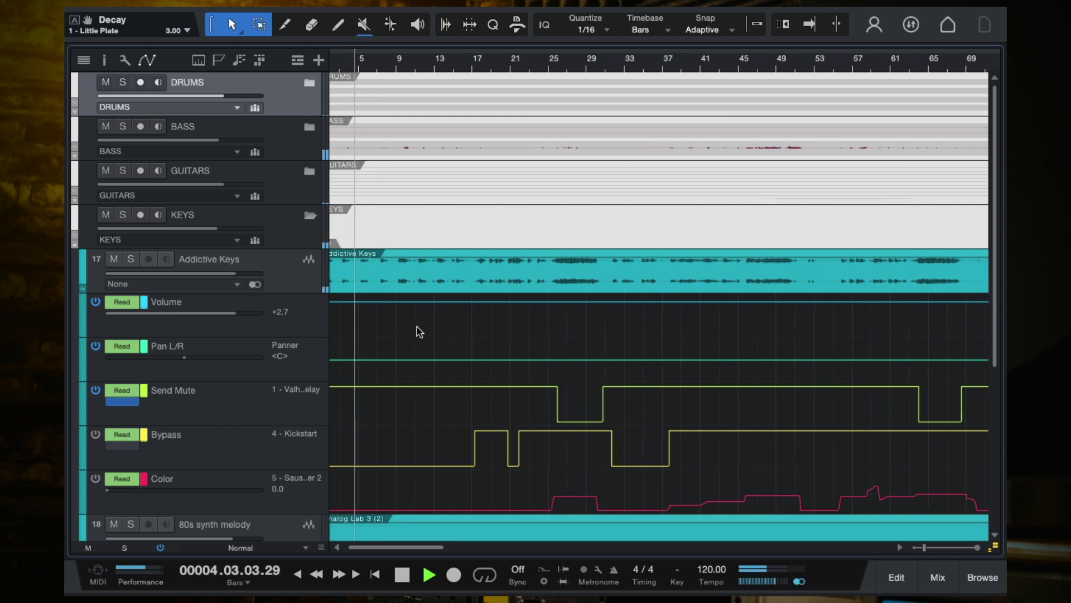
key("e")
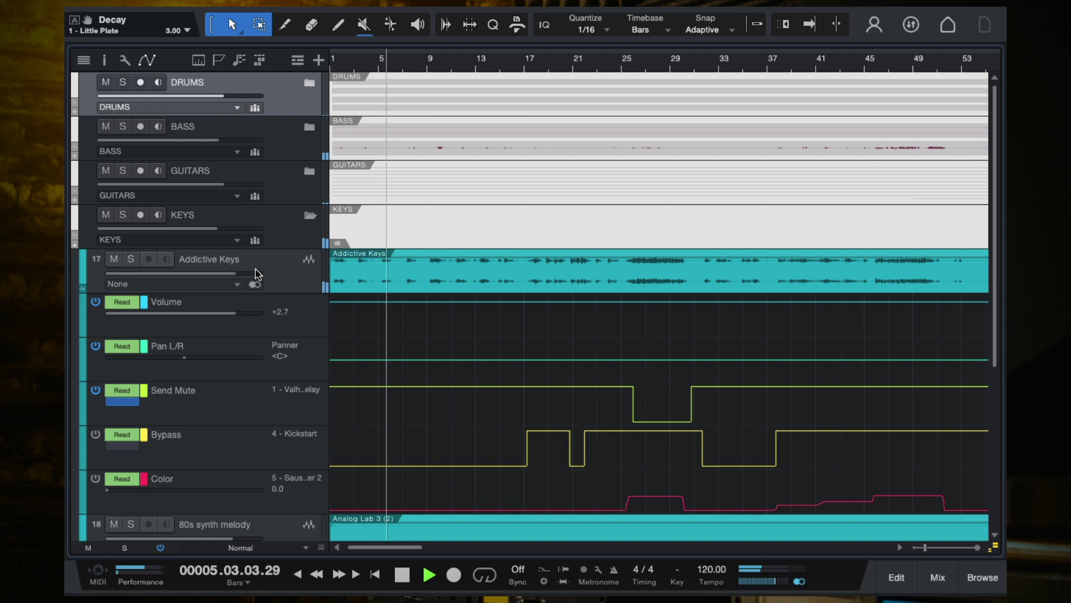
key("space")
key("f")
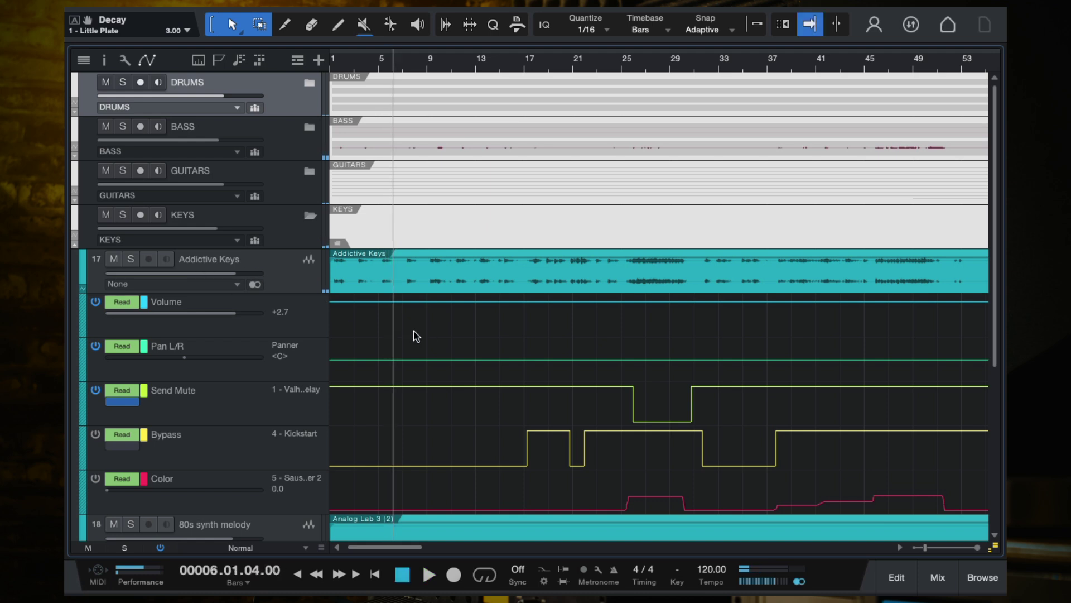
Solo the Addictive Keys track, listen to it briefly, and show its channel in the mixer.
left_click(133, 257)
key("space")
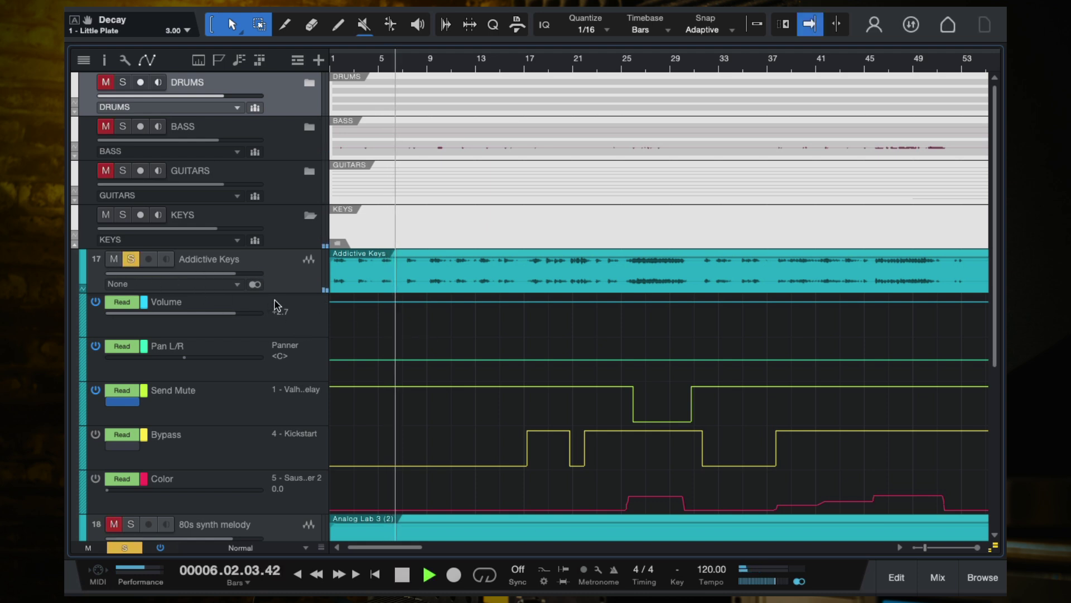
left_click(283, 284)
key("F3")
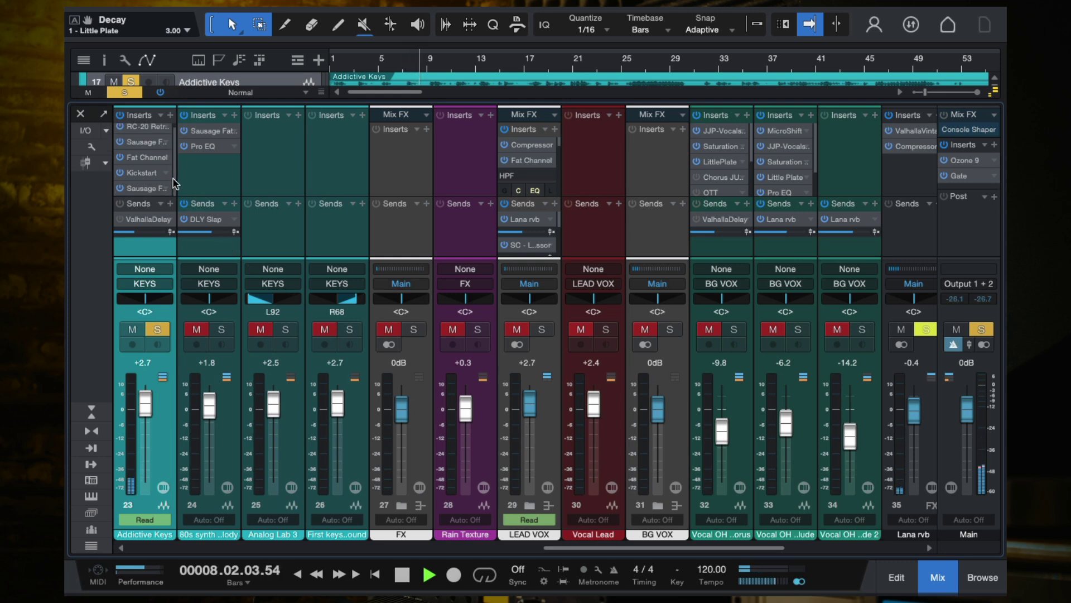
key("space")
Compare the soloed keys with the Kickstart insert switched off and on during playback.
left_click(120, 173)
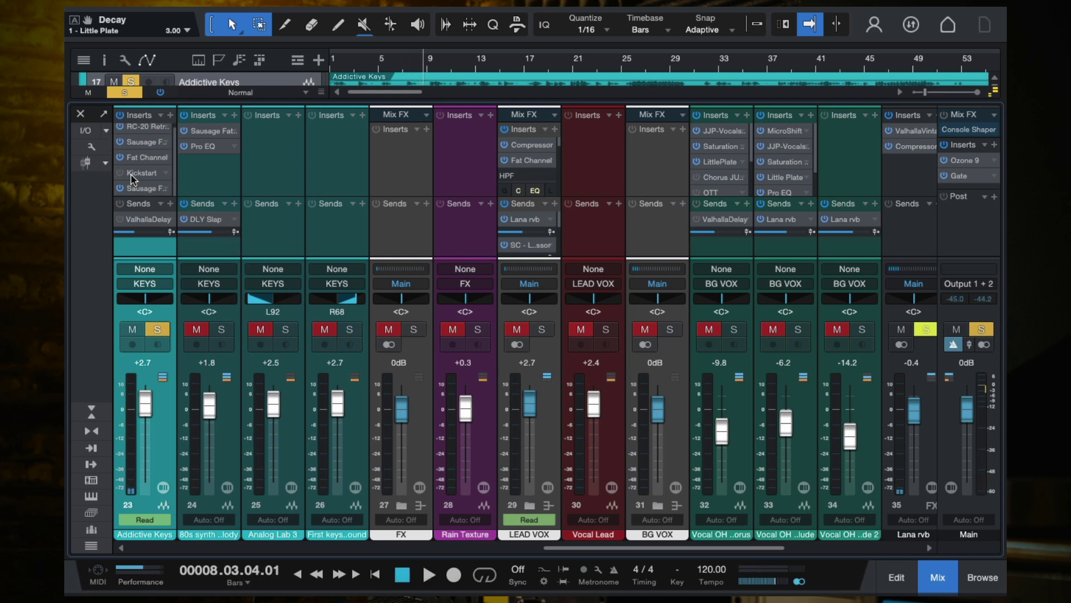
left_click(140, 173)
key("space")
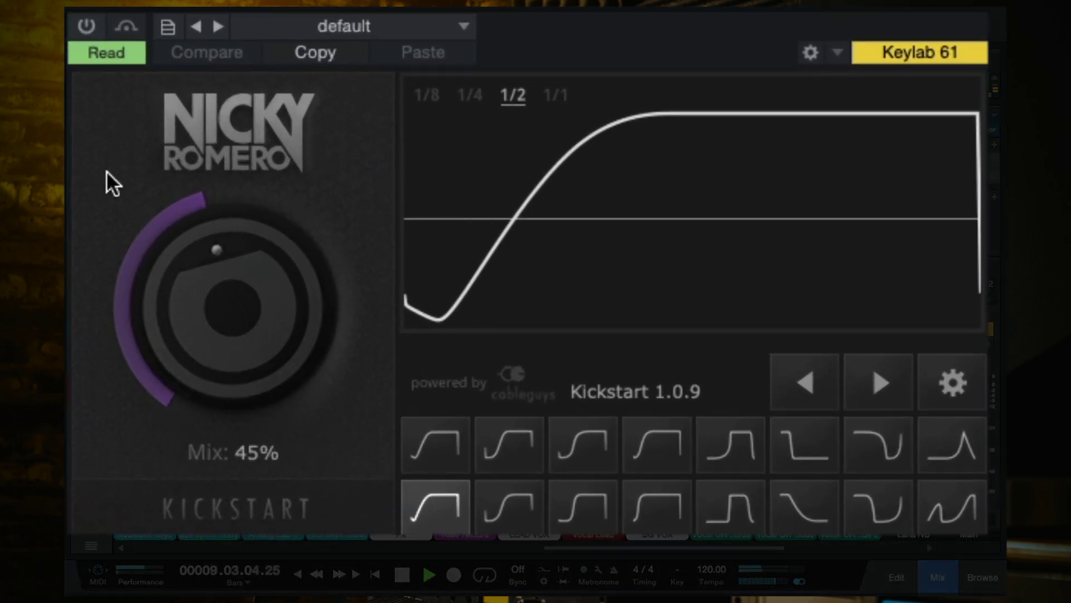
left_click(83, 25)
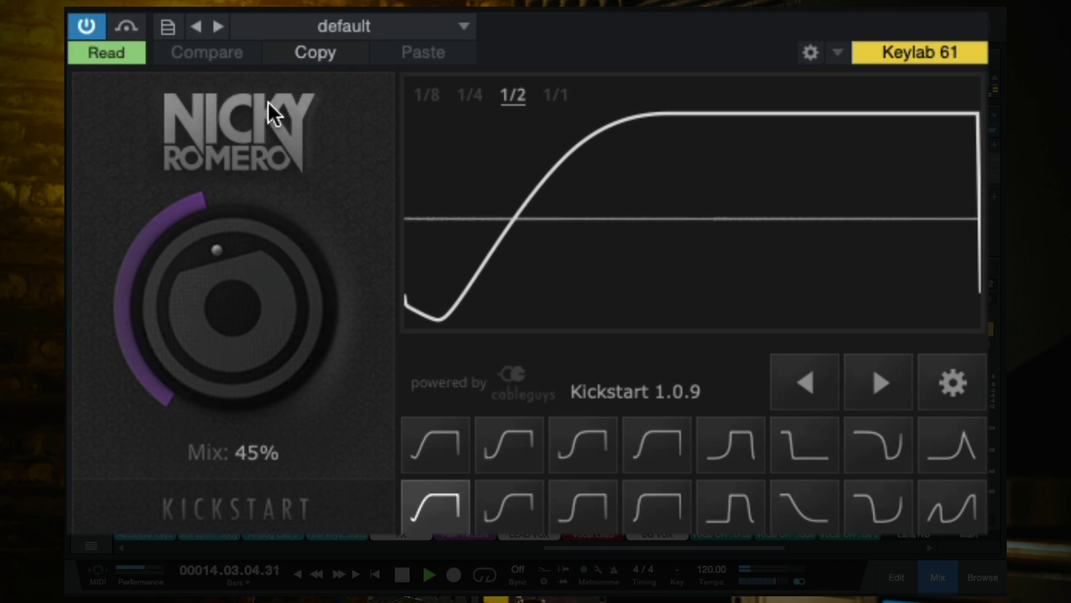
key("space")
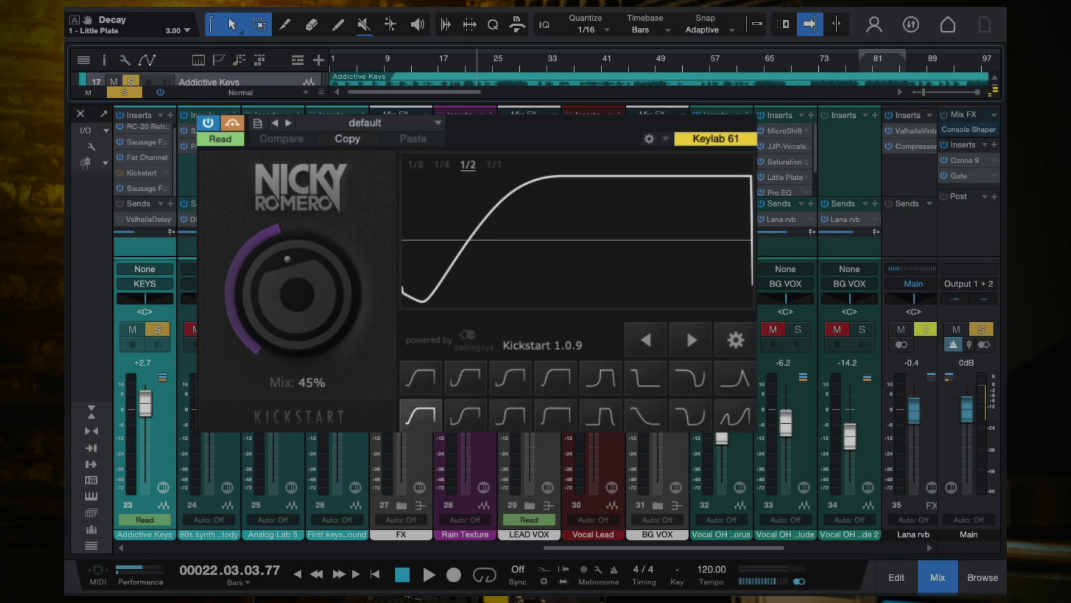
left_click(204, 105)
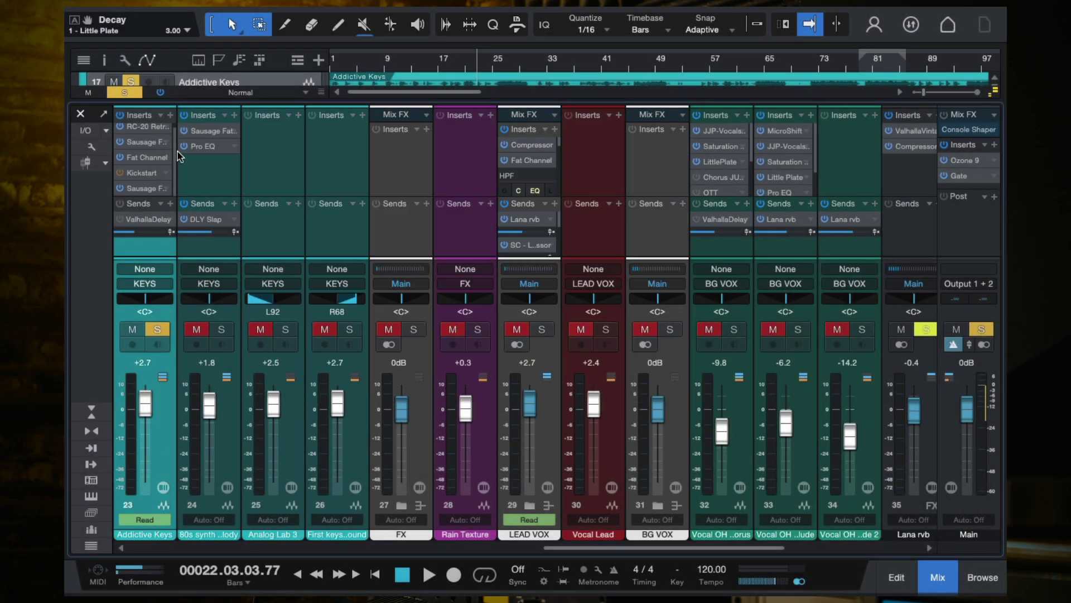
Return to the arrangement and unsolo the Addictive Keys track while playing back the full mix.
key("F3")
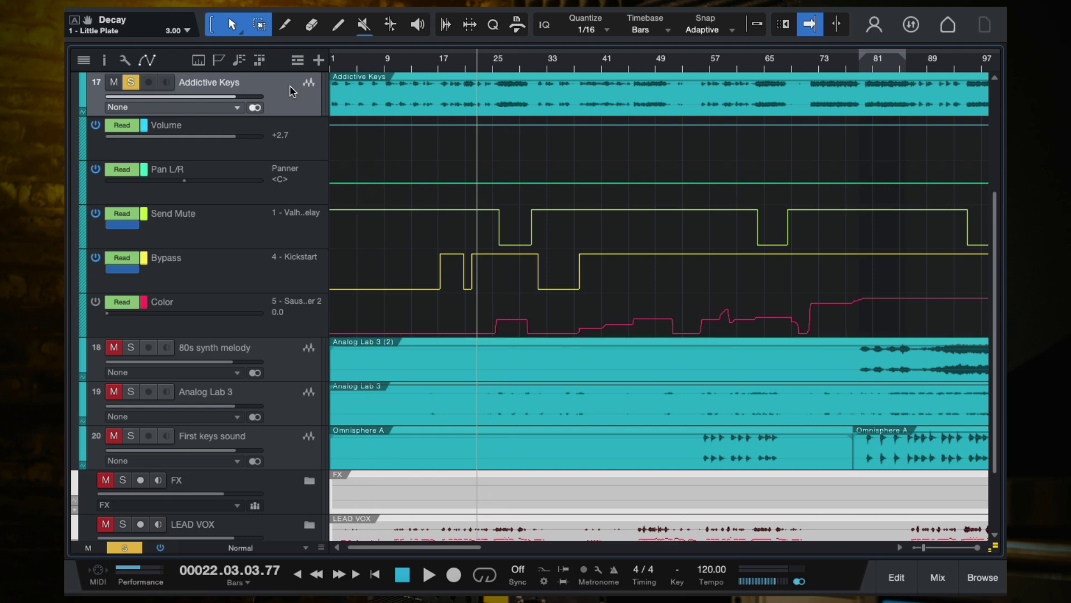
key("F3")
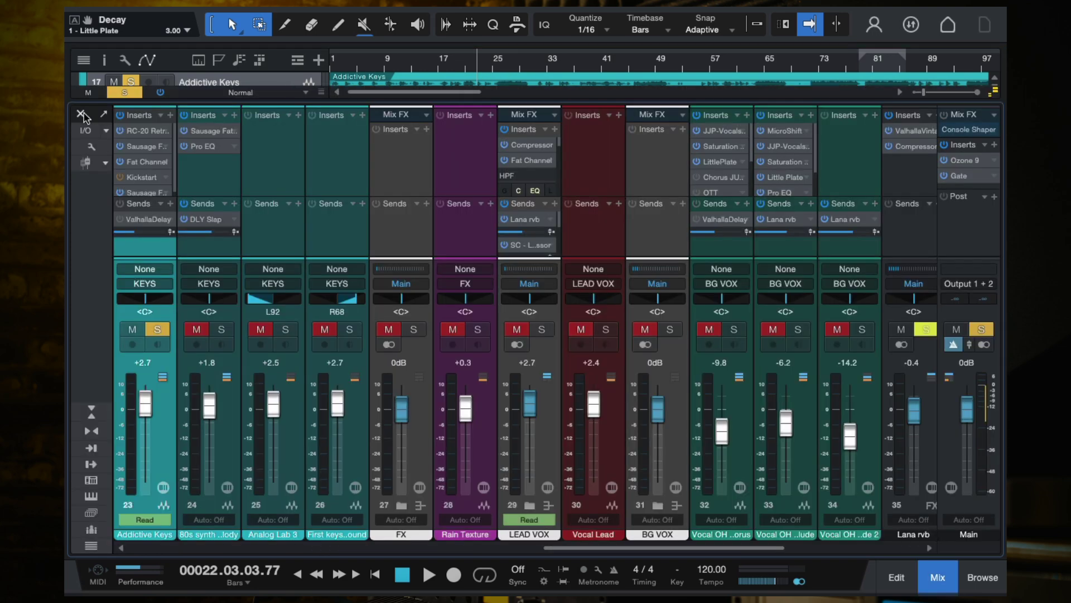
key("F3")
key("space")
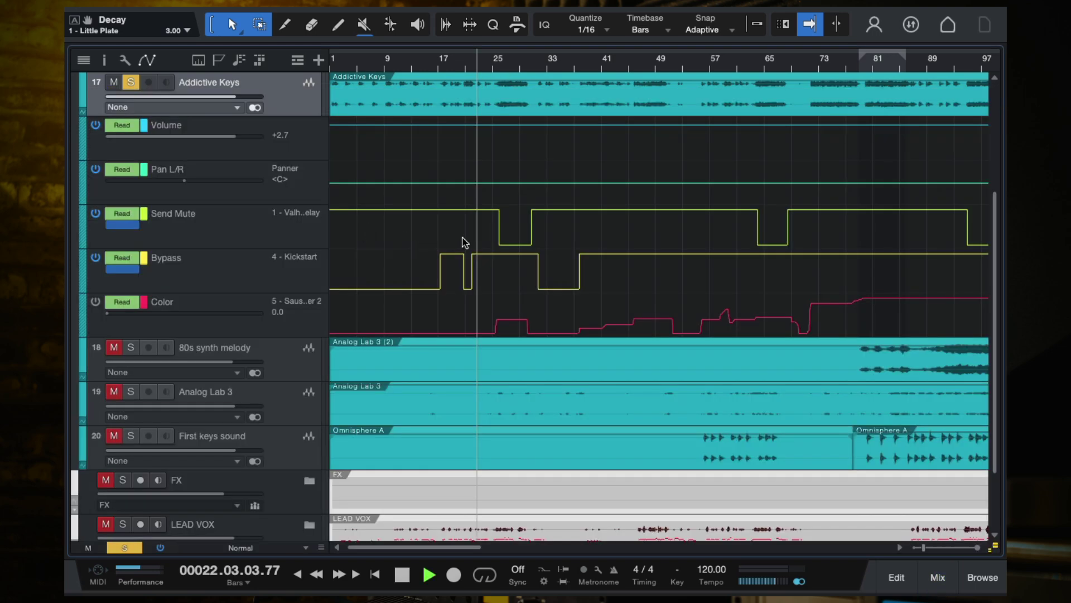
scroll(224, 223, "up", 2)
left_click(127, 155)
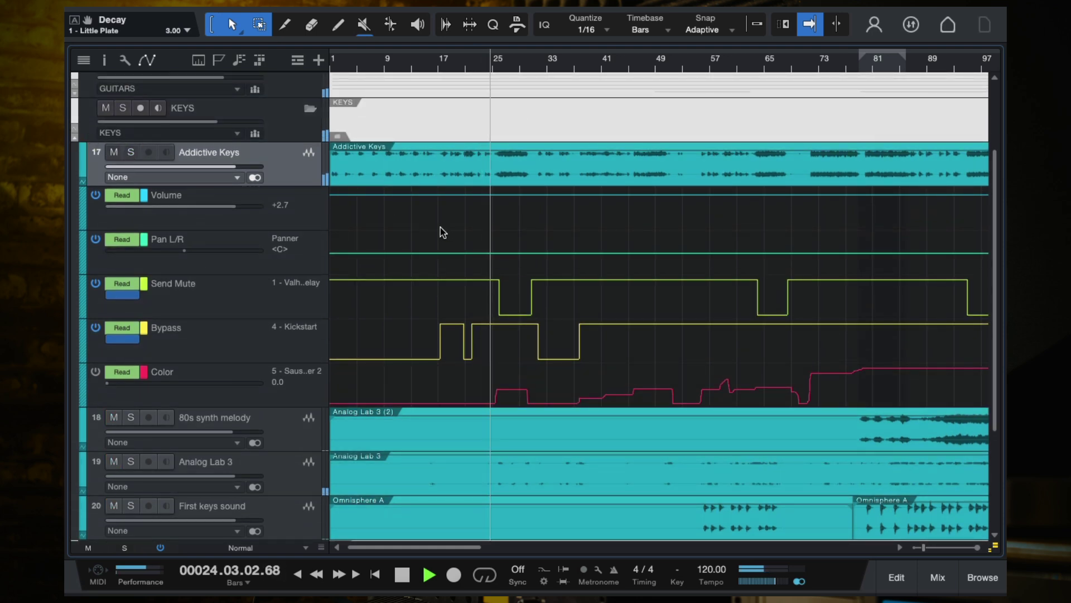
key("space")
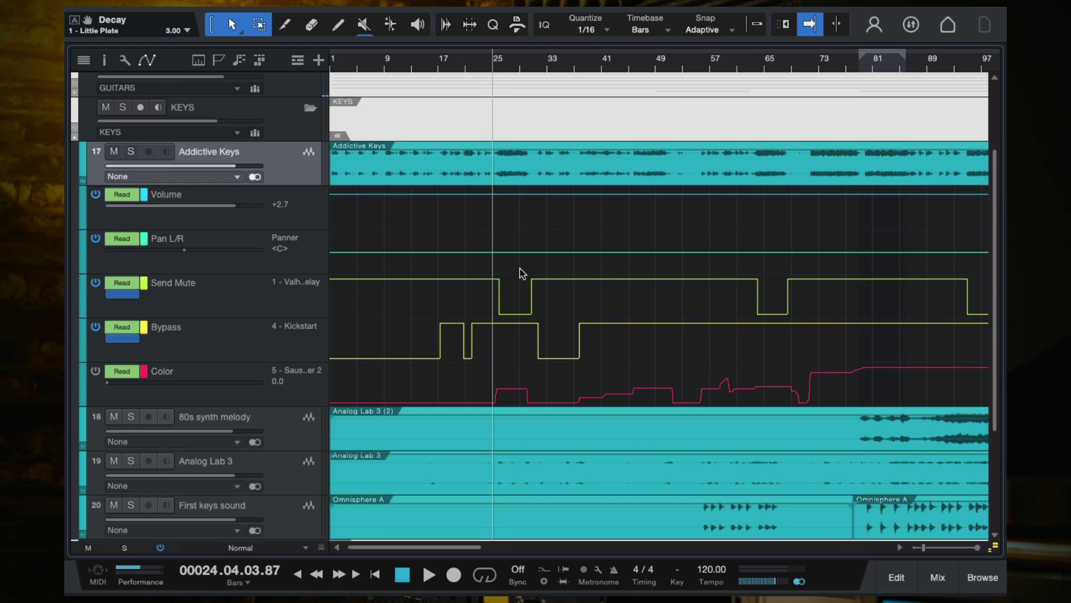
Make the Bypass control of the Addictive Keys channel's Kickstart insert the active parameter and locate its automation lane in the arrangement.
scroll(521, 273, "down", 1)
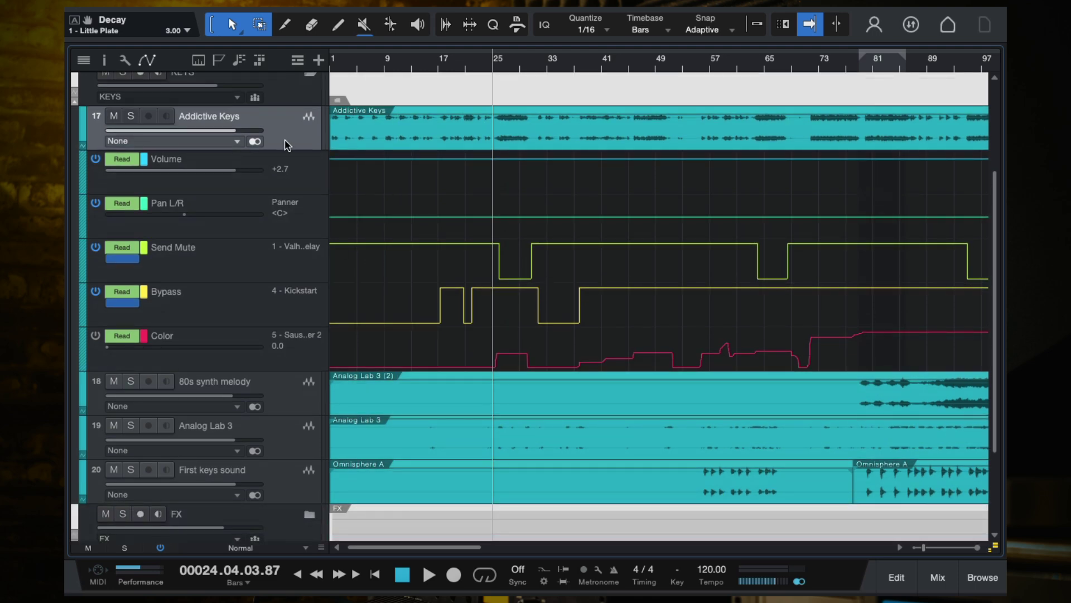
key("F3")
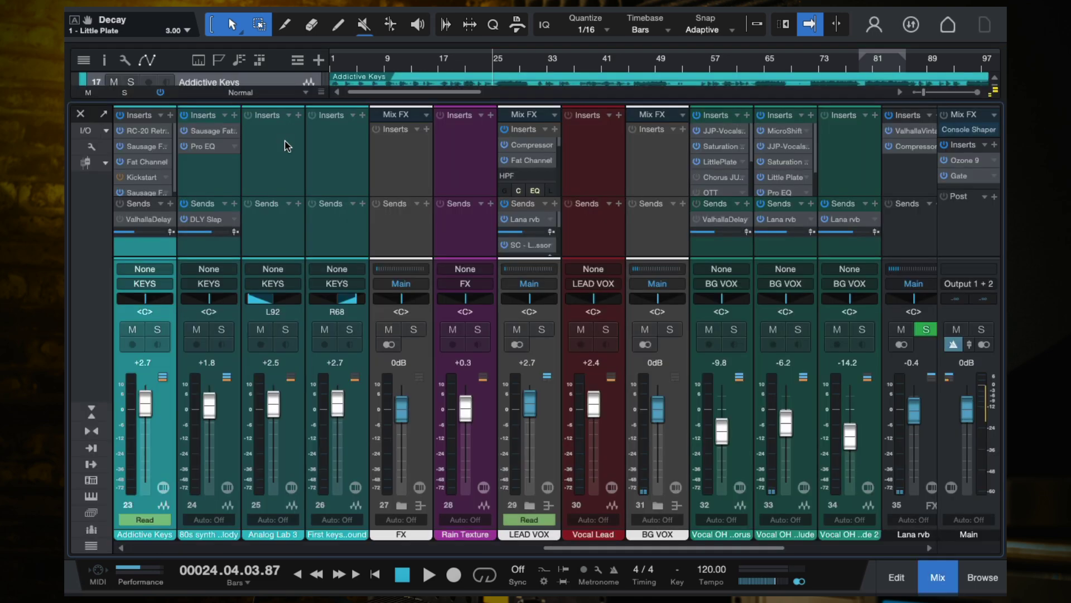
left_click(139, 177)
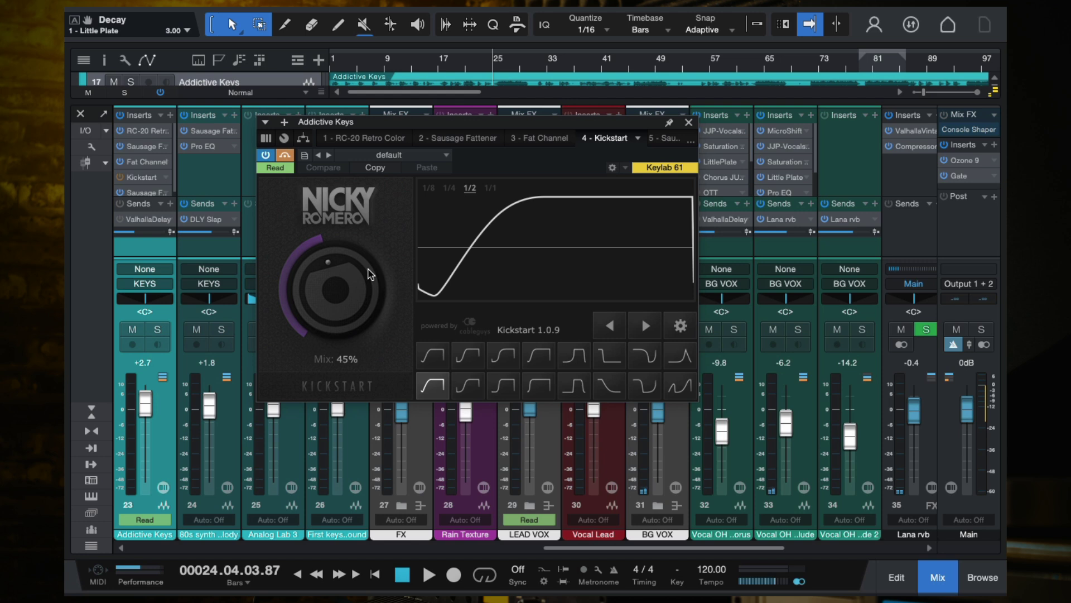
left_click(285, 157)
left_click(285, 157)
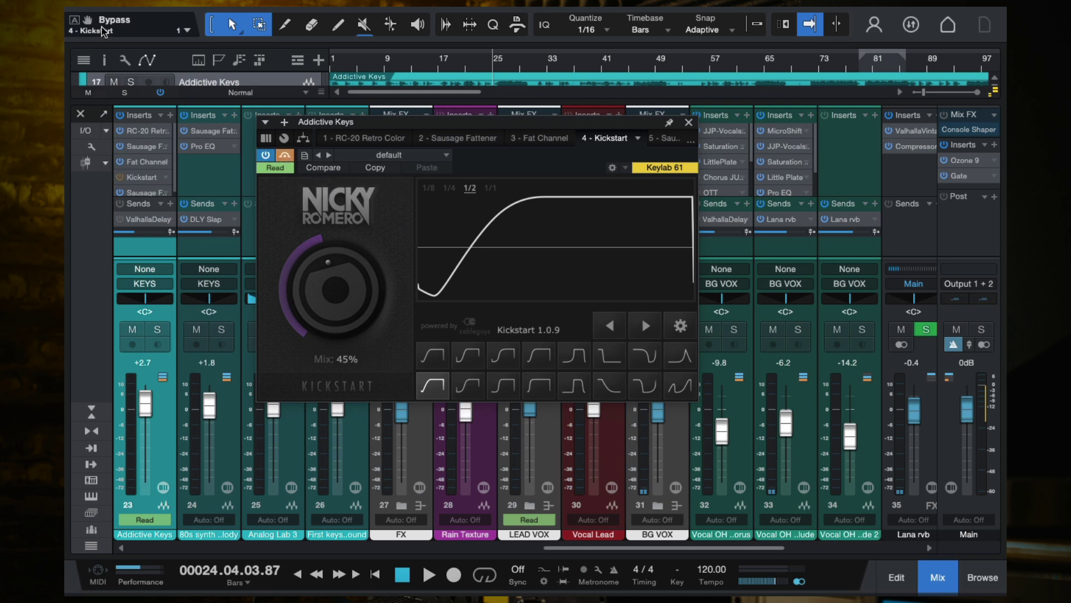
left_click(74, 20)
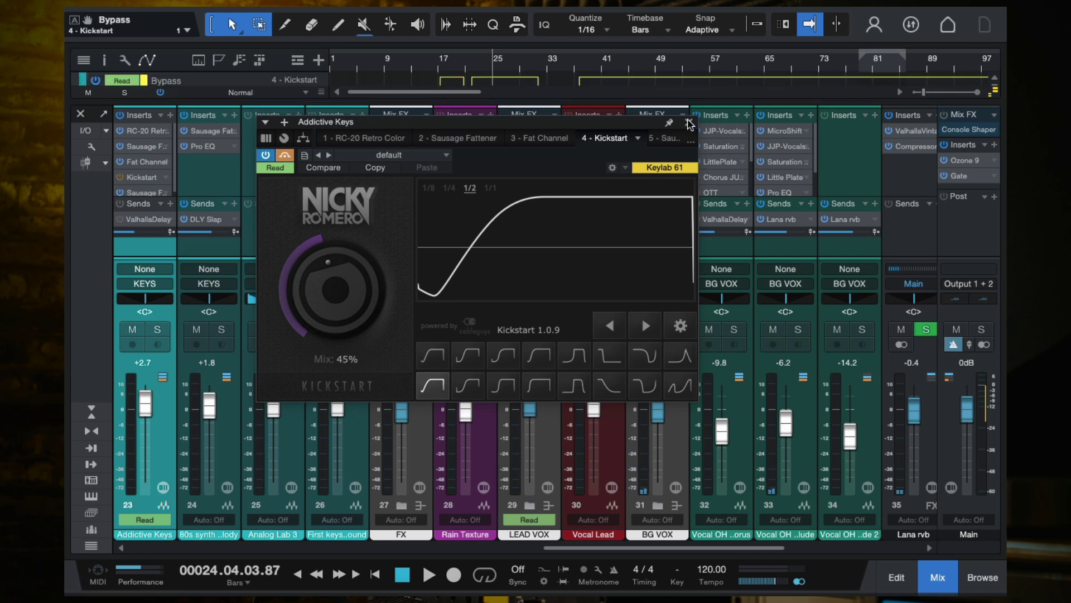
left_click(689, 122)
left_click(80, 114)
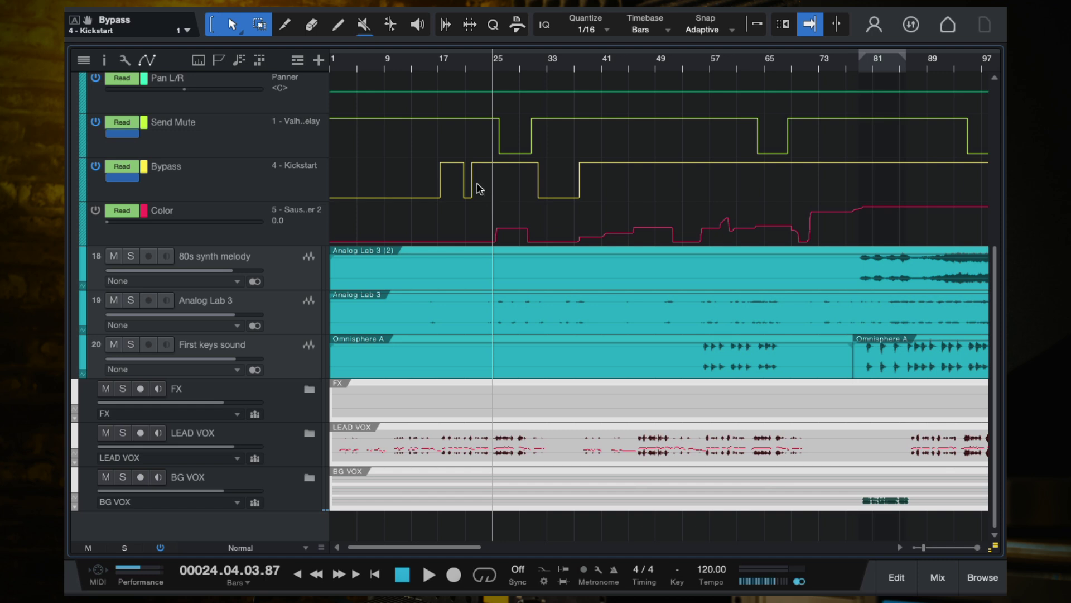
Select the Kickstart Bypass automation lane under Addictive Keys and enlarge its height to roughly four times.
scroll(491, 245, "up", 3)
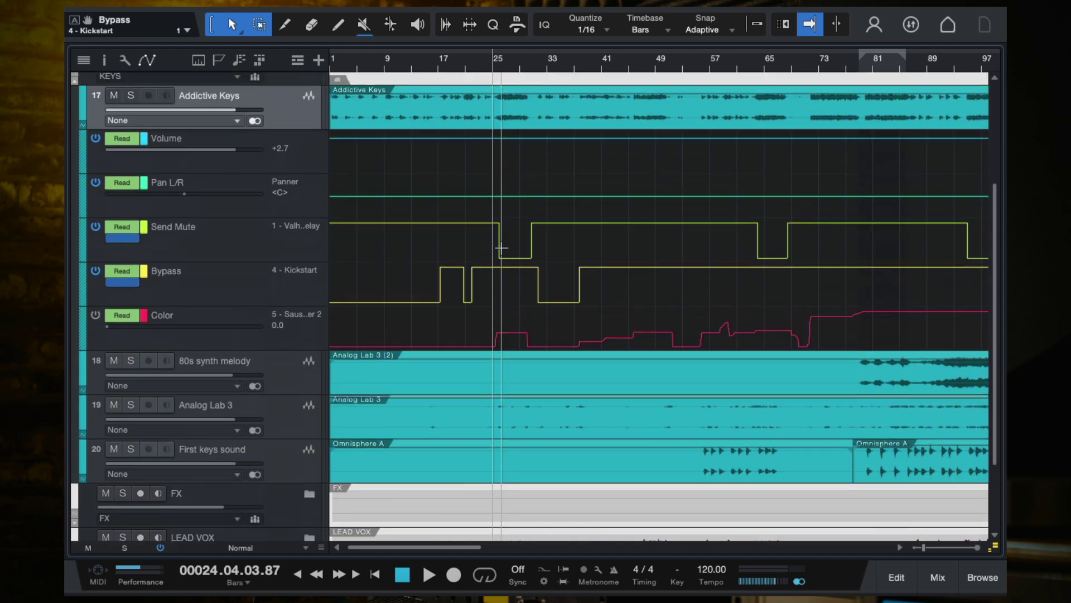
left_click(274, 289)
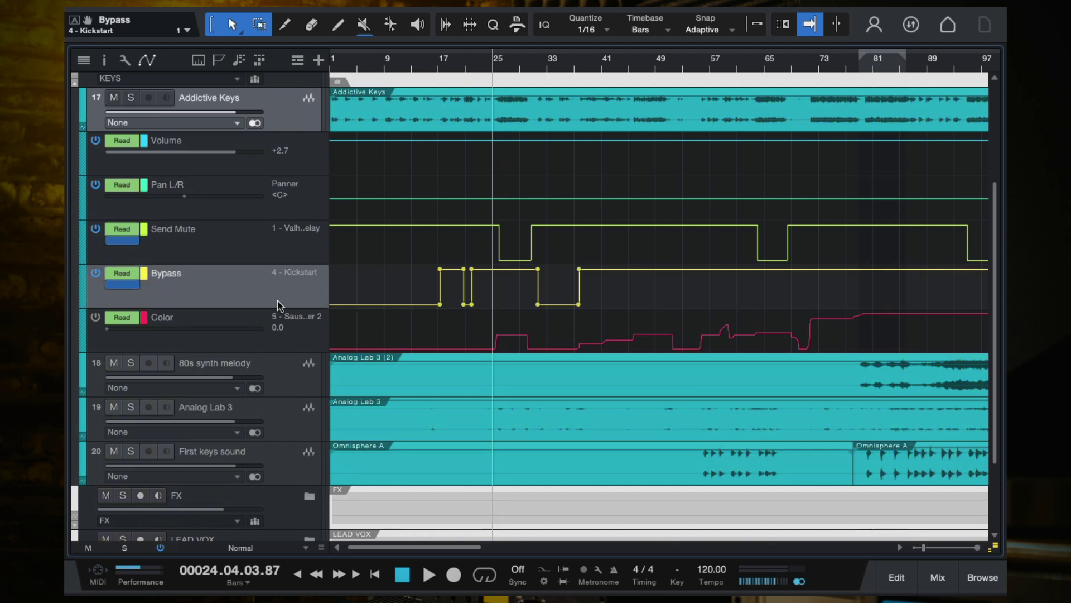
left_click_drag(279, 307, 279, 454)
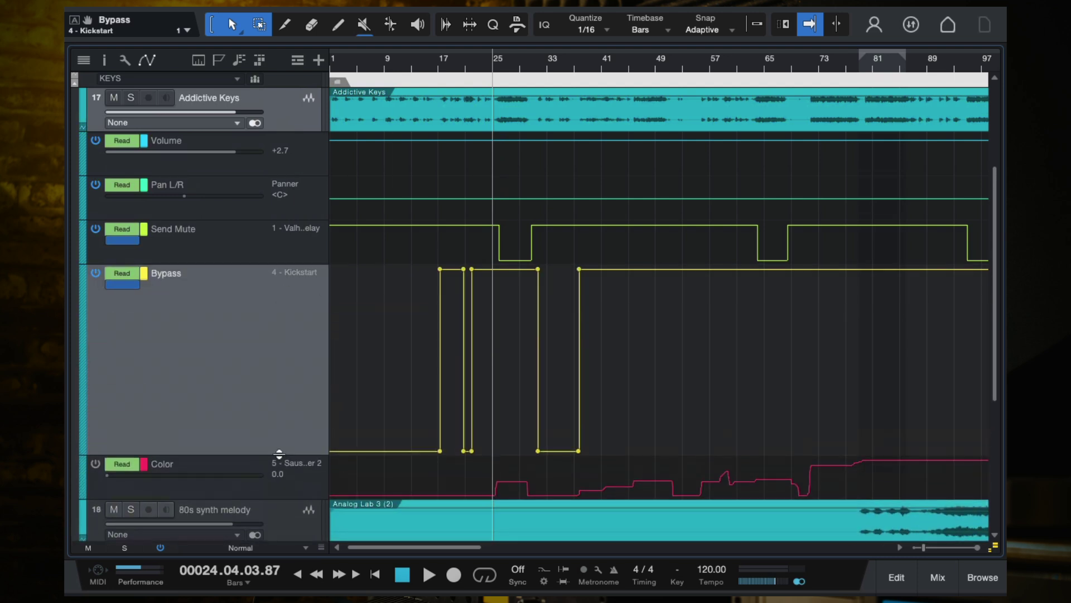
Play the song from about bar 13 to bar 22, following the Kickstart Bypass automation changes up close.
key("e")
key("e")
key("e")
key("e")
key("e")
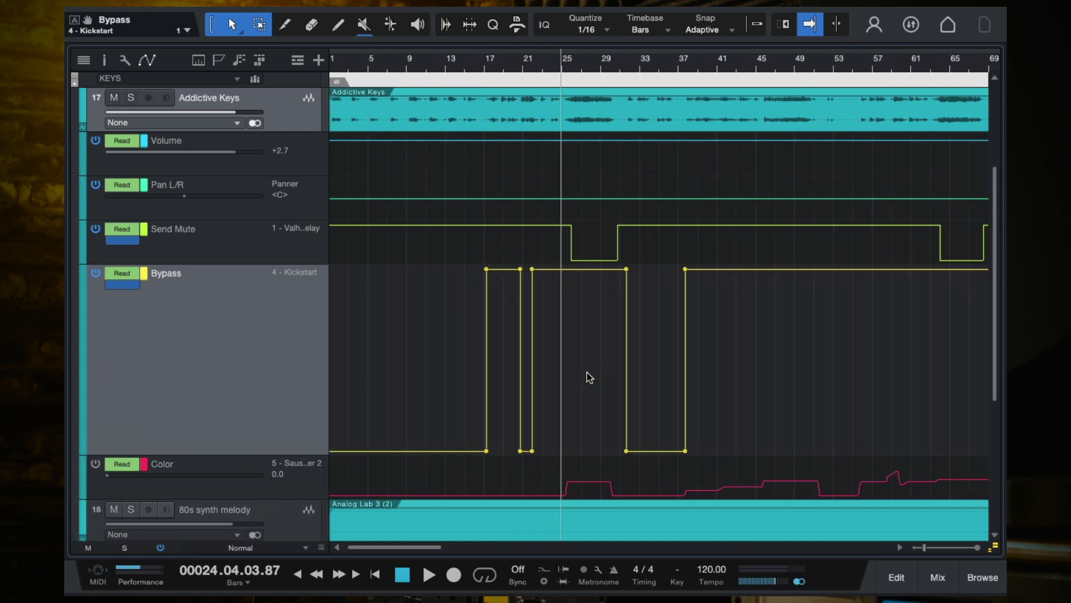
left_click(469, 62)
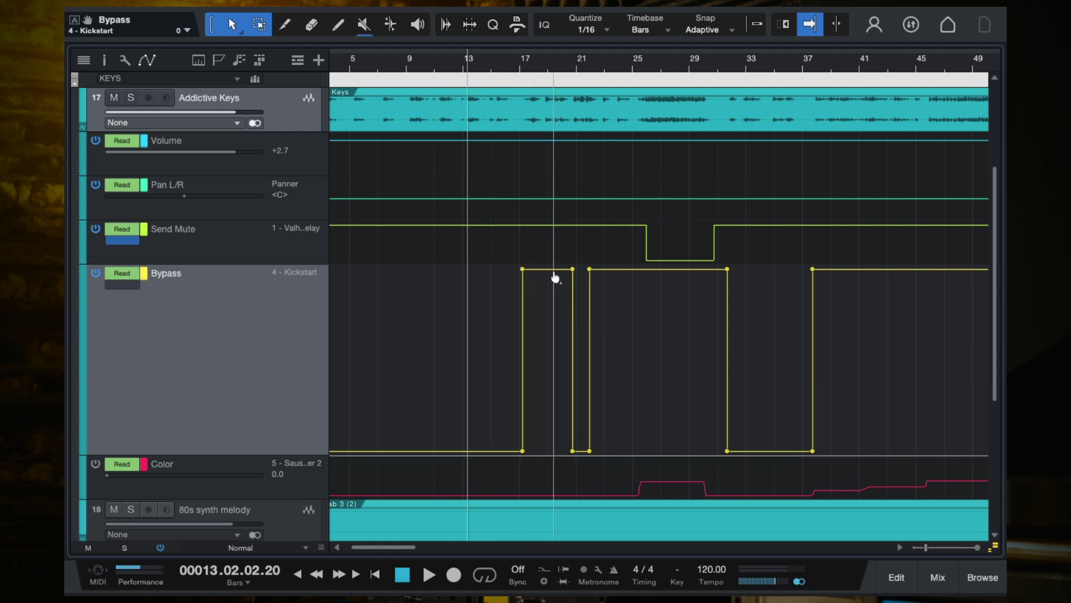
key("space")
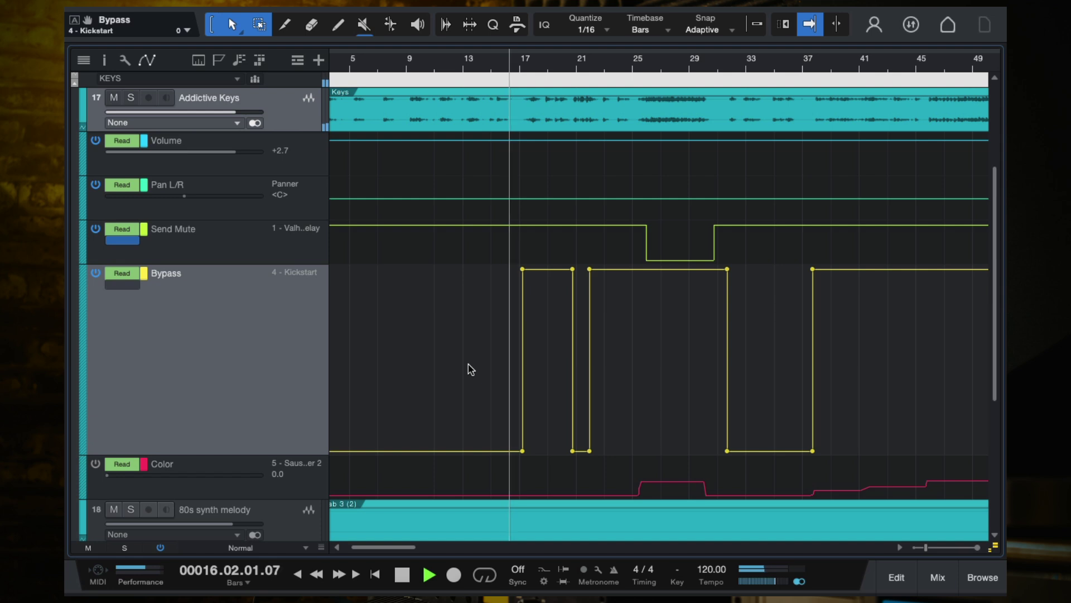
scroll(493, 365, "up", 3)
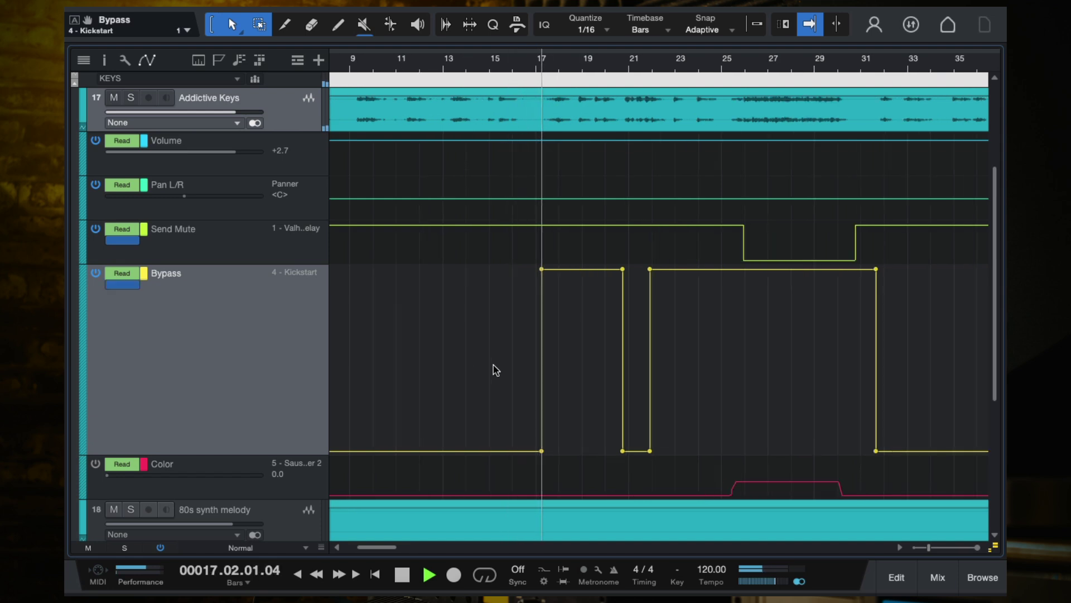
scroll(579, 373, "up", 3)
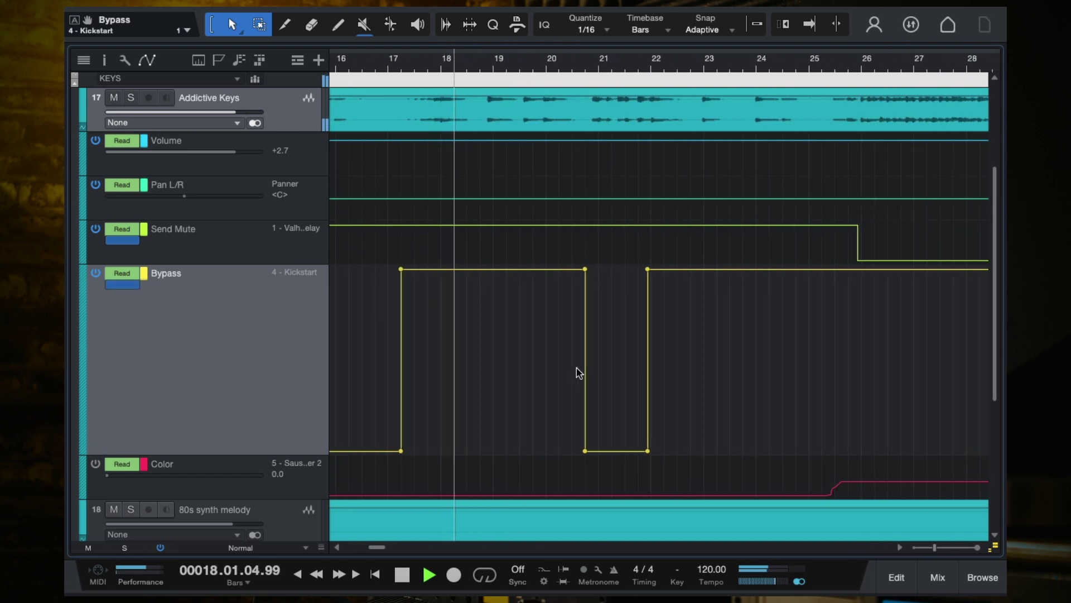
scroll(579, 373, "down", 2)
scroll(579, 373, "down", 2)
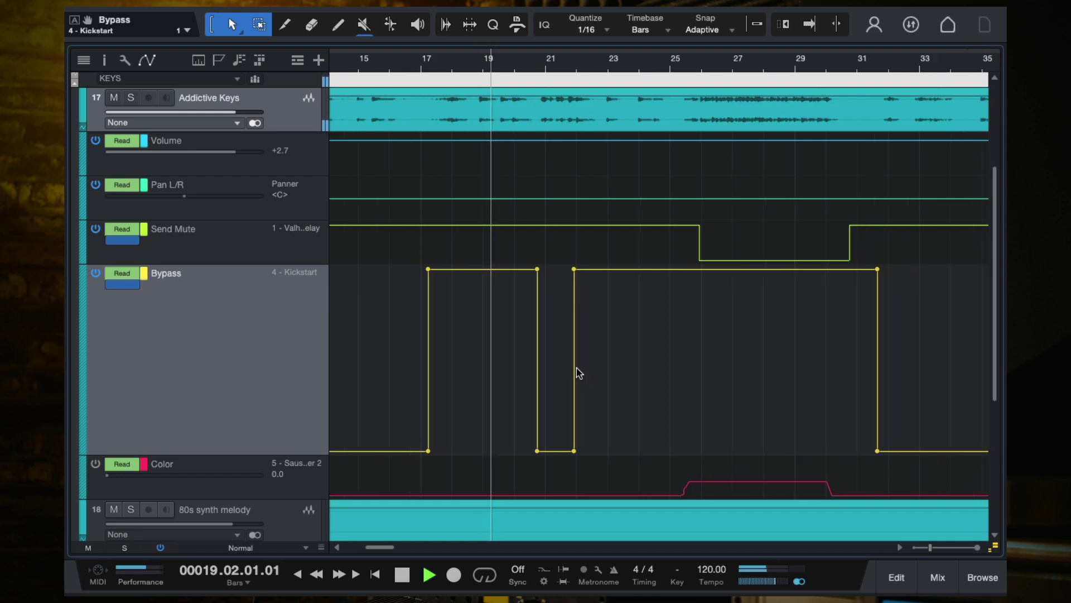
scroll(530, 416, "up", 3)
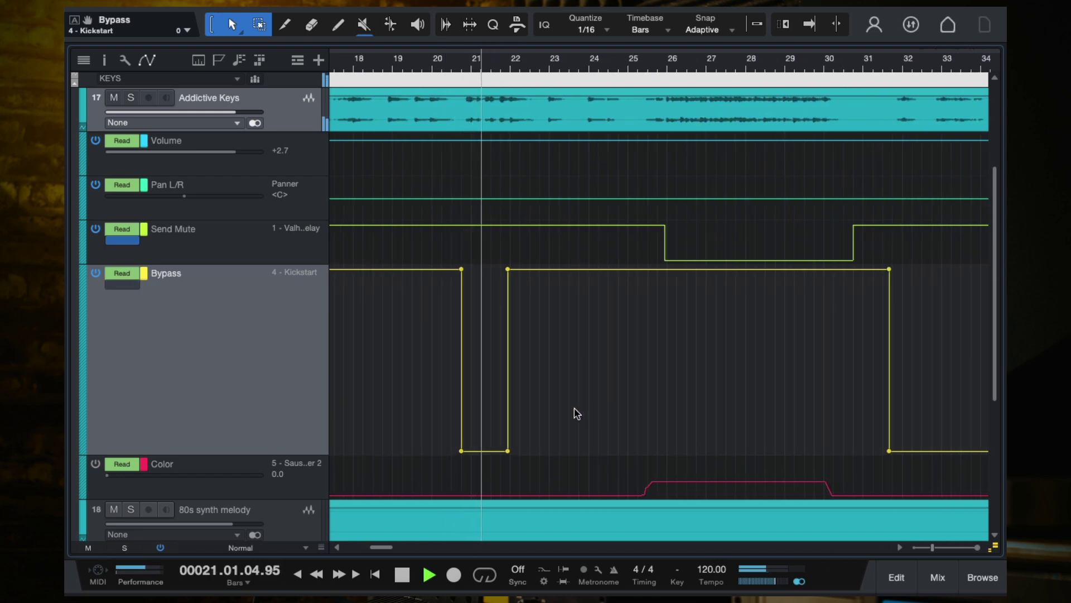
key("space")
key("f")
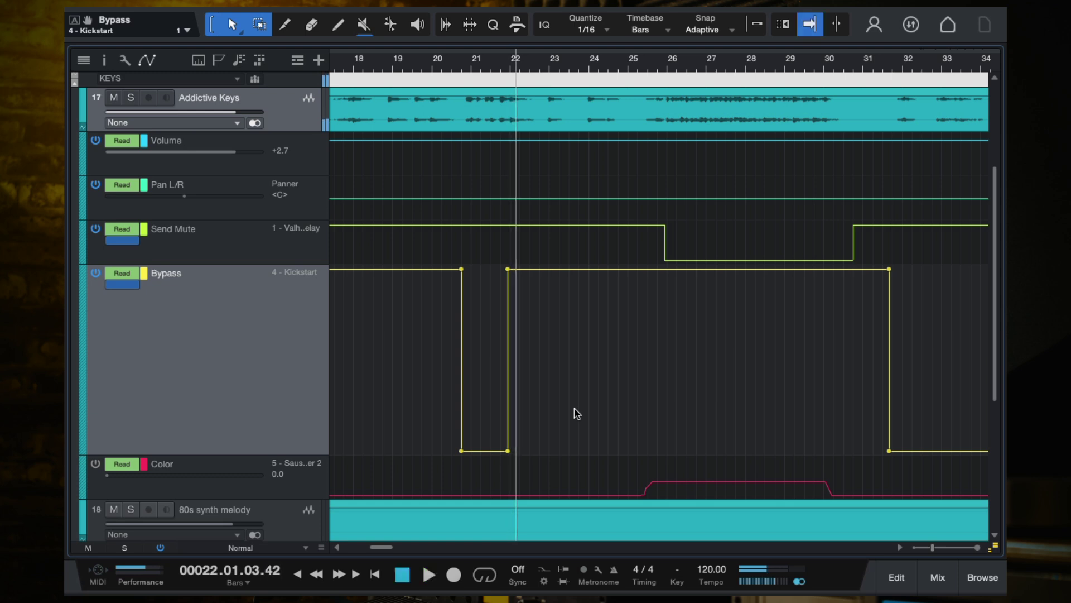
scroll(575, 413, "down", 1)
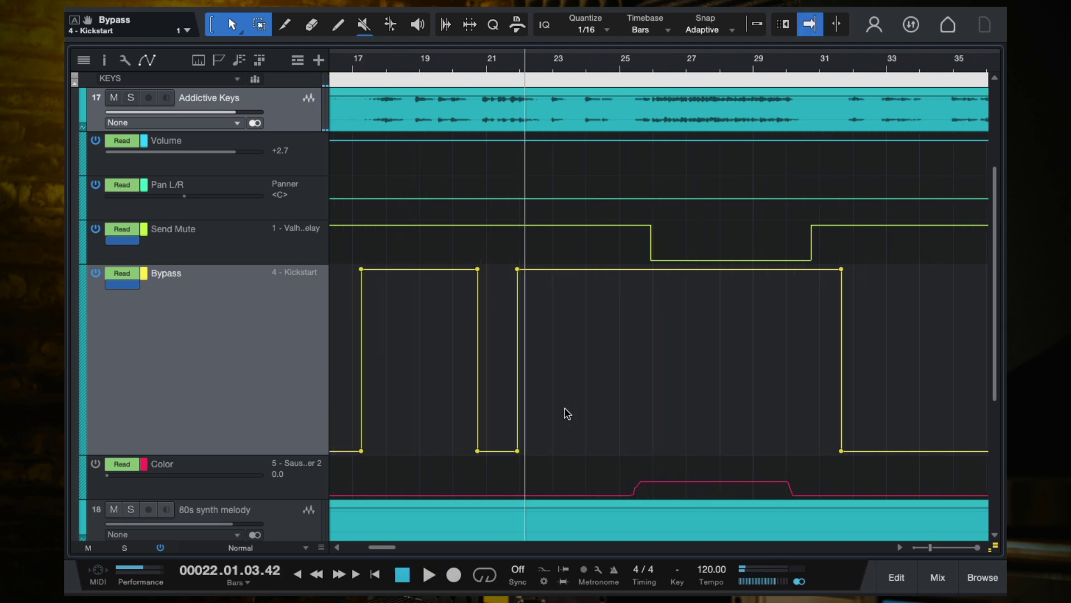
scroll(567, 413, "up", 3)
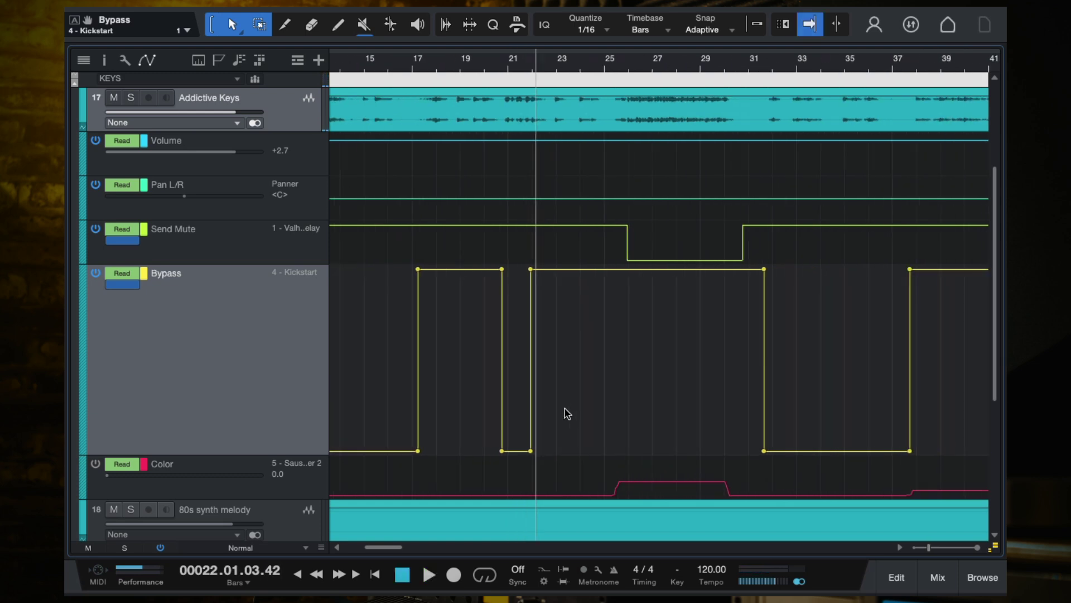
Replay the song from about bar 20 to bar 22, following the Kickstart Bypass dip around bar 21 up close.
scroll(525, 371, "down", 4)
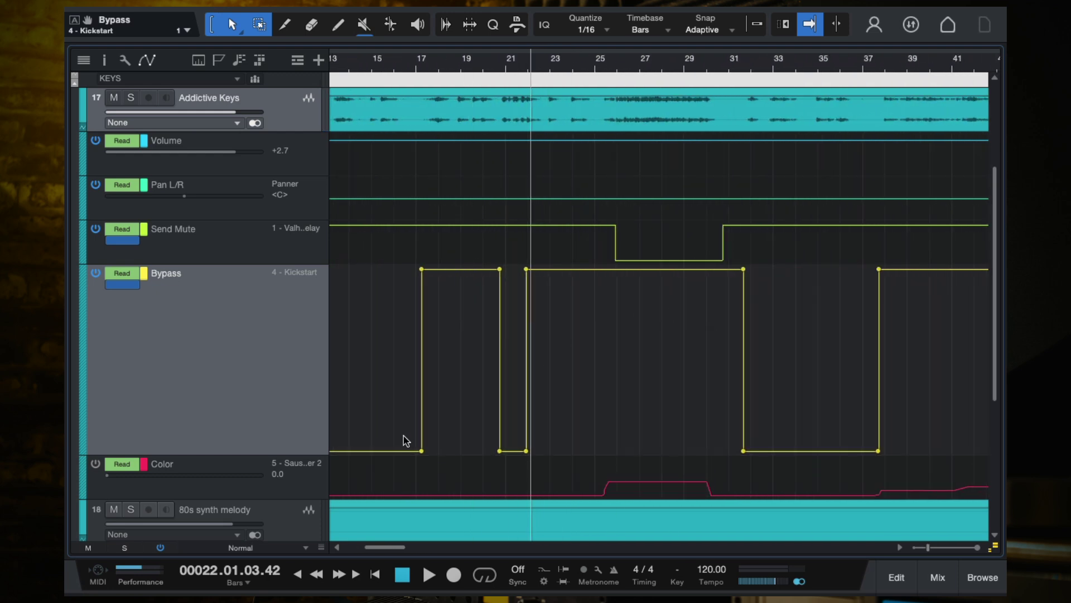
scroll(502, 321, "up", 4)
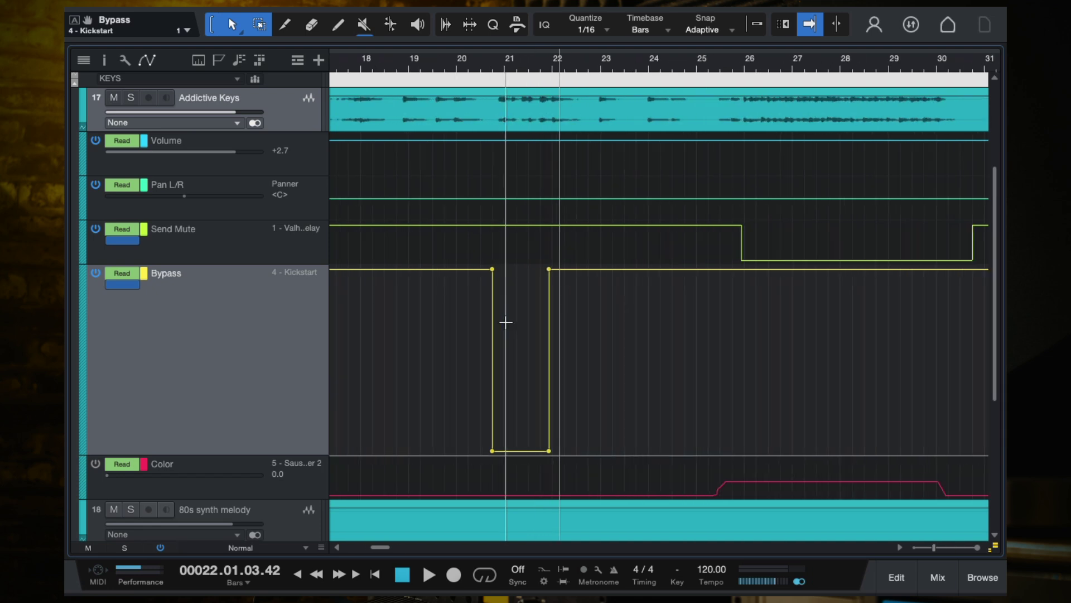
left_click(474, 64)
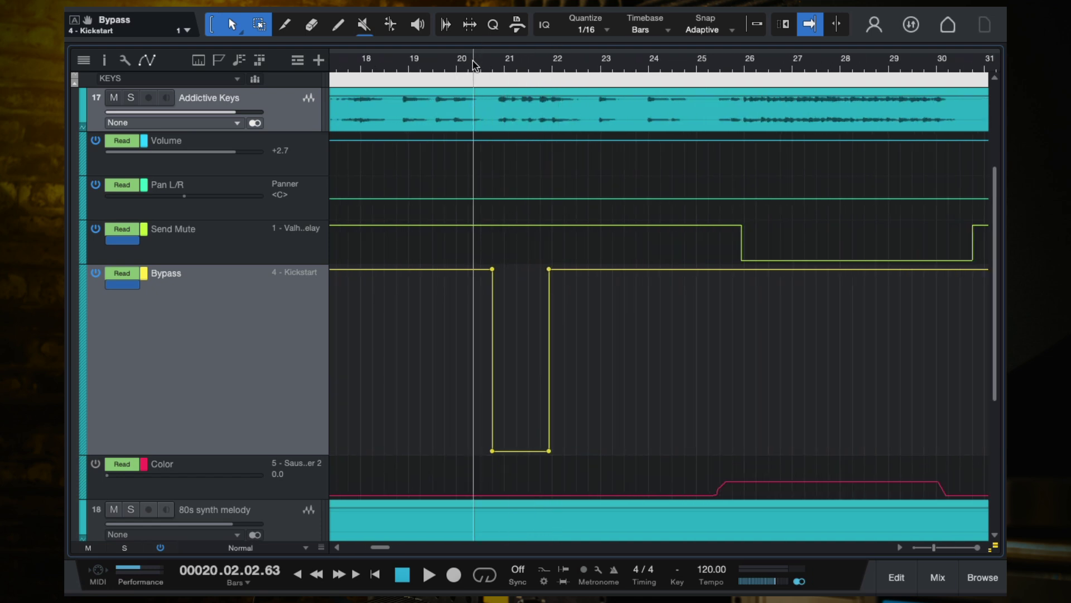
key("space")
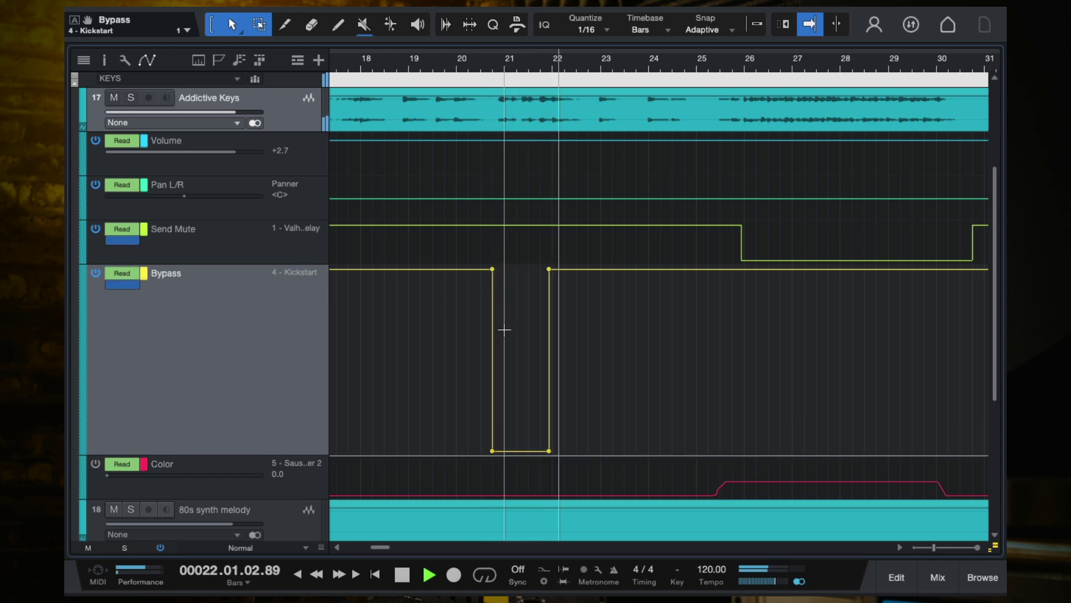
key("space")
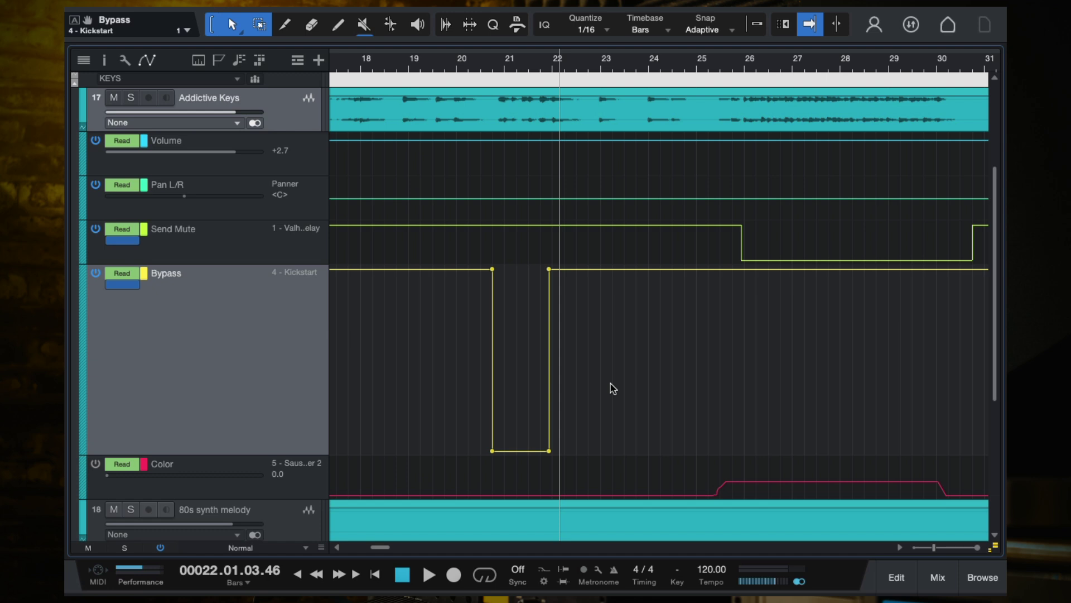
Continue playback from bar 22 and jump to bar 31 to hear the Kickstart Bypass automation change there.
key("space")
scroll(613, 389, "down", 4)
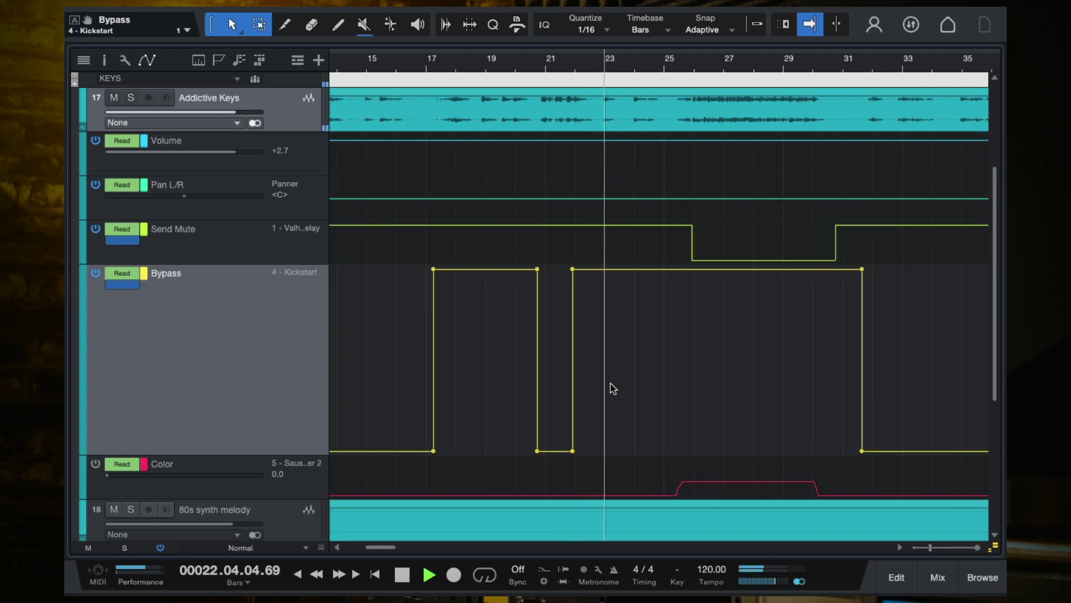
scroll(614, 389, "down", 5)
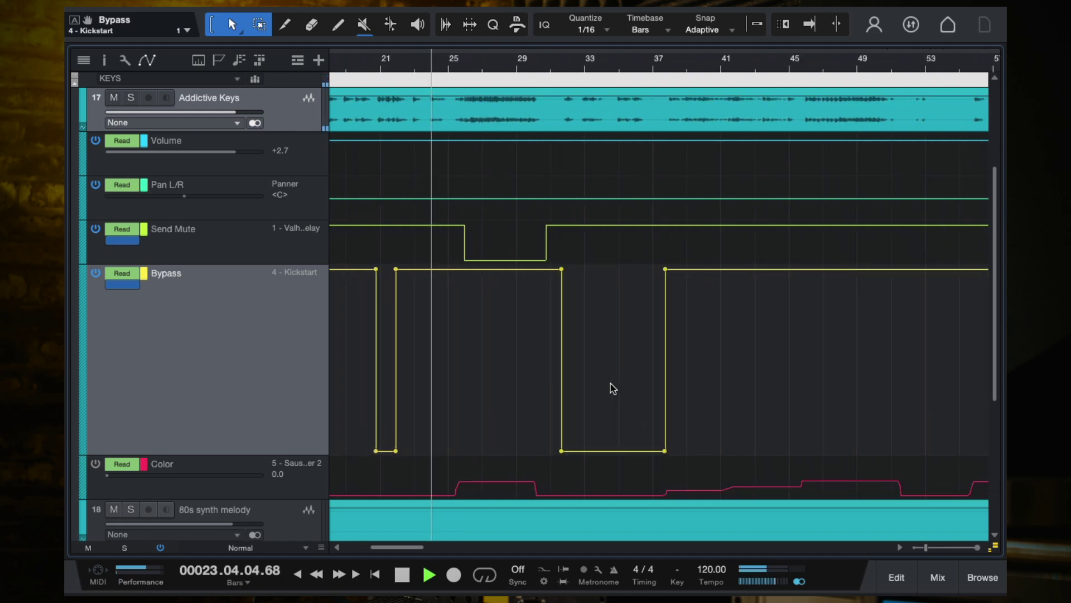
key("f")
left_click(551, 61)
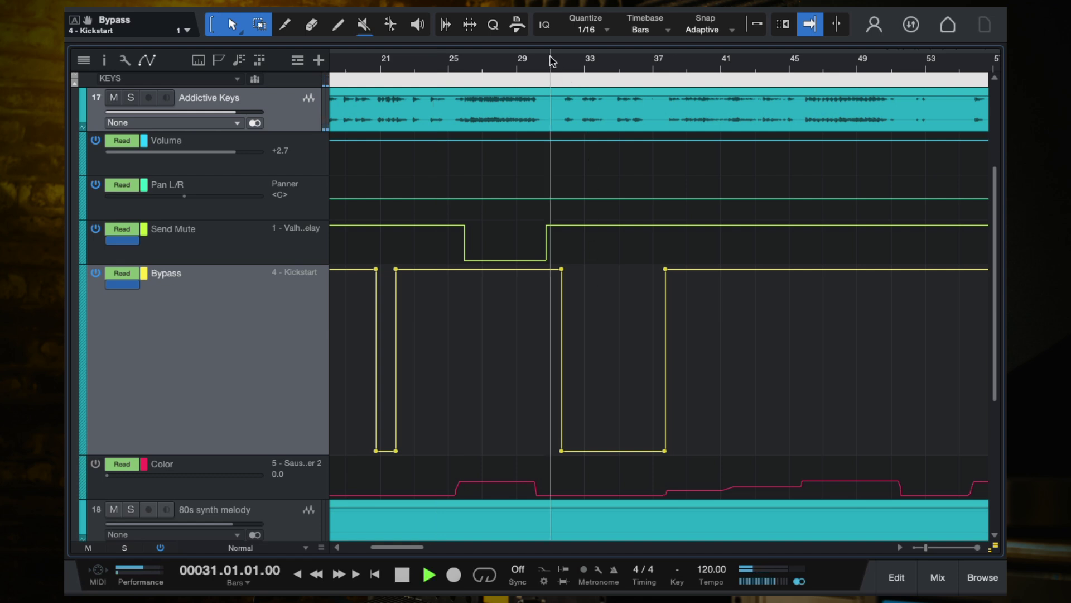
scroll(595, 356, "up", 5)
key("f")
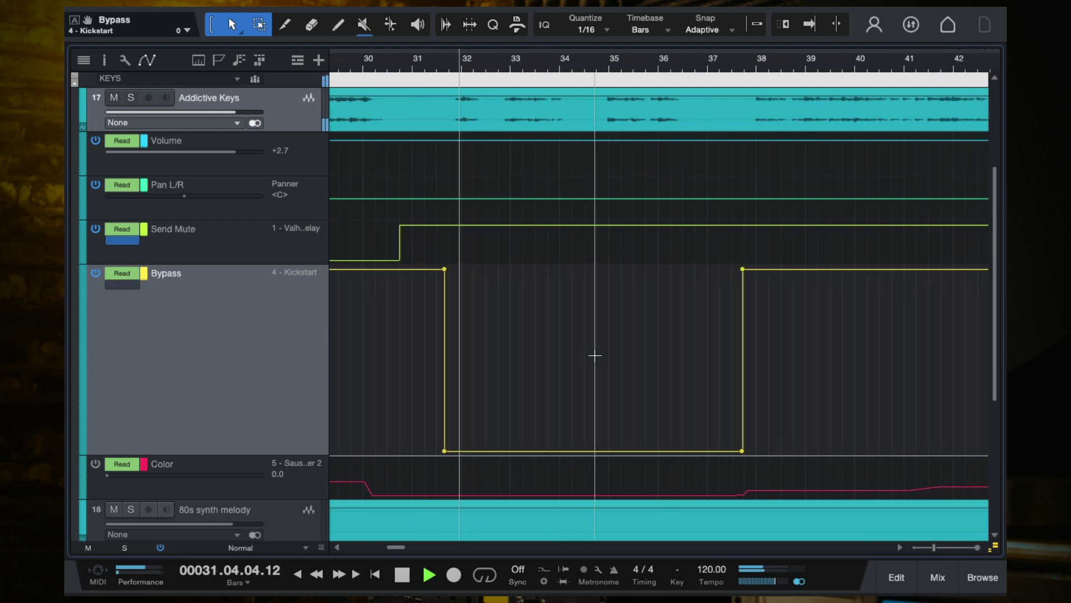
scroll(594, 355, "down", 3)
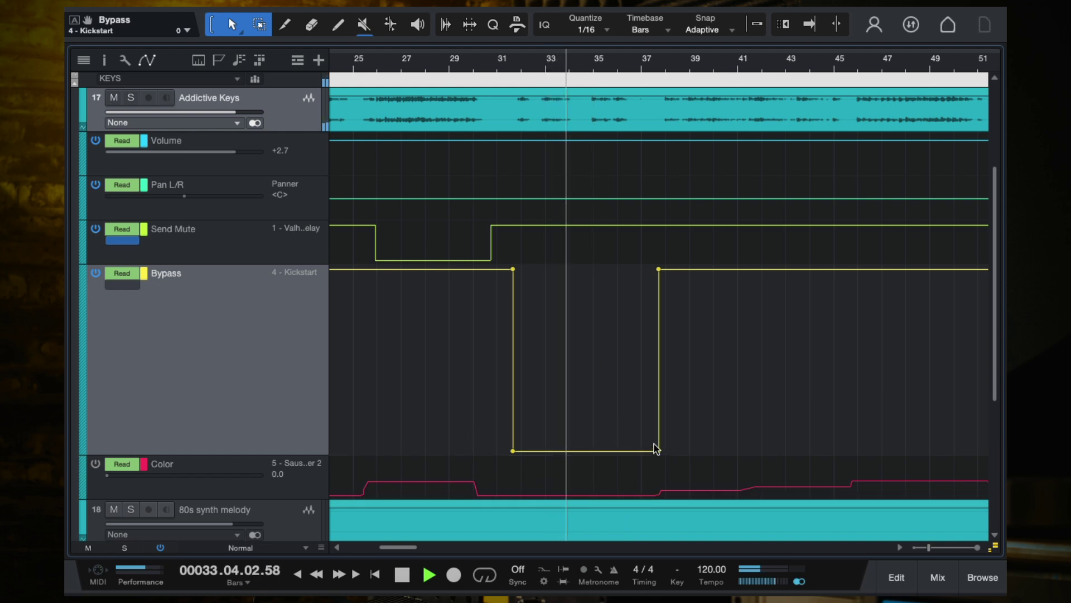
Jump playback to about bar 41, view the remaining Kickstart Bypass automation and stop at bar 42.
left_click(734, 64)
scroll(737, 274, "down", 5)
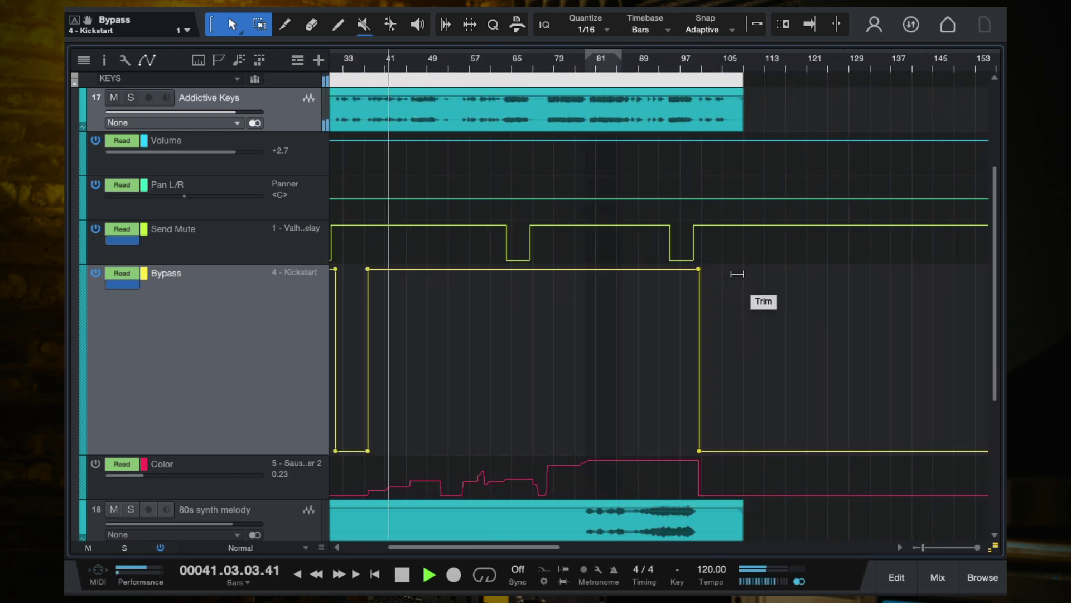
scroll(736, 274, "up", 3)
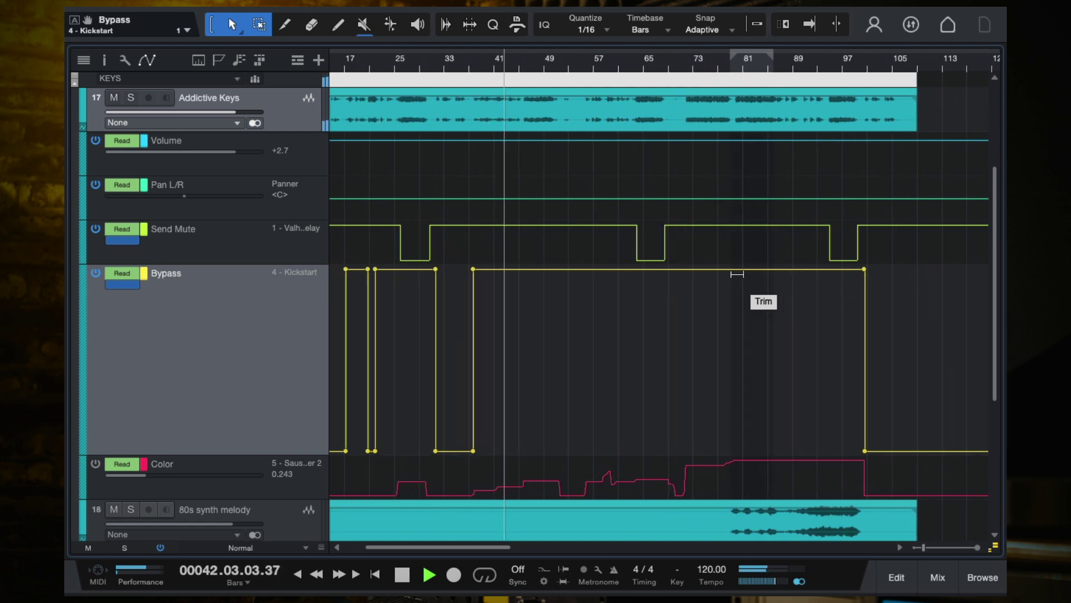
key("space")
key("f")
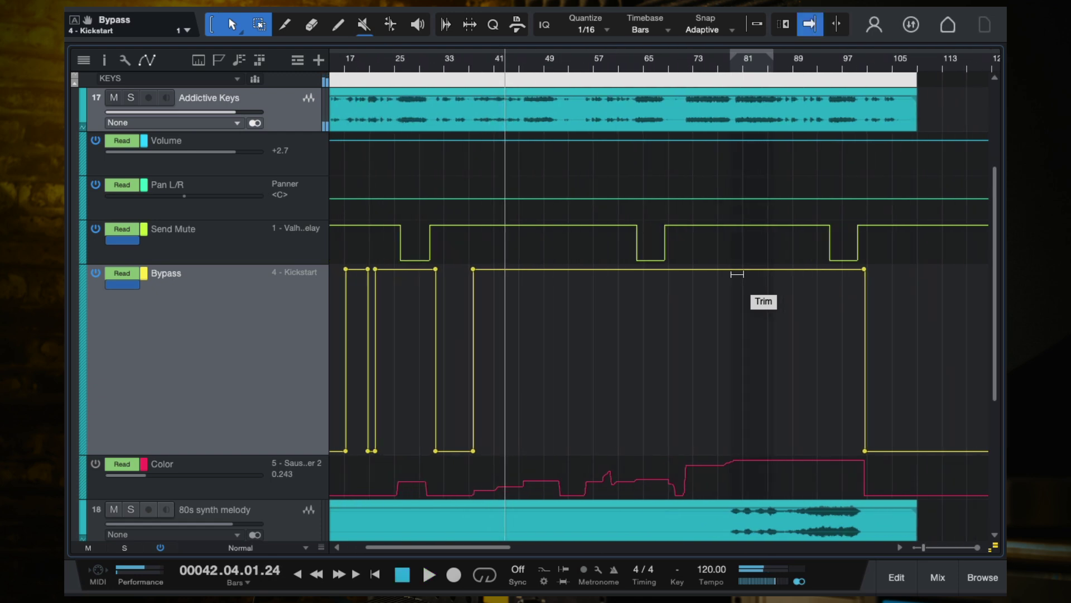
Play the song's ending from about bar 98 to bar 103, following the last Kickstart Bypass change up close.
left_click(853, 63)
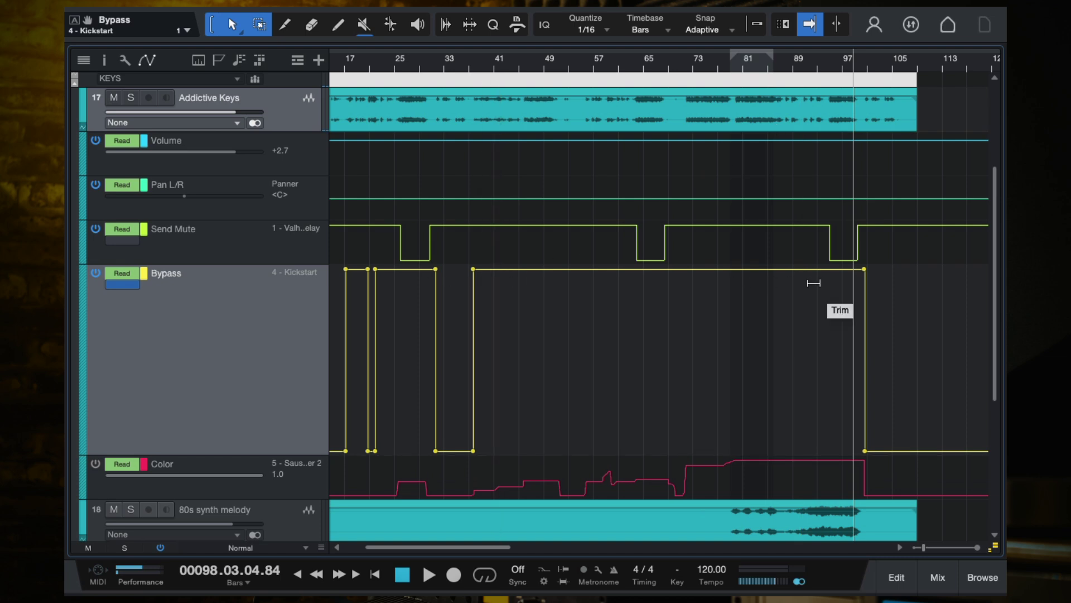
key("space")
key("e")
key("e")
key("e")
key("f")
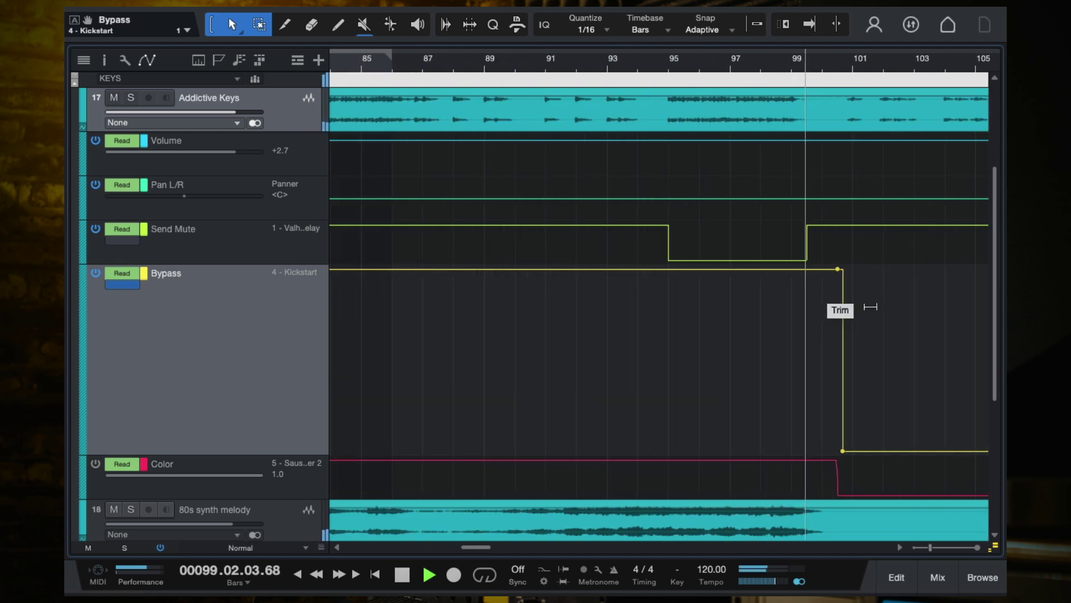
key("e")
key("e")
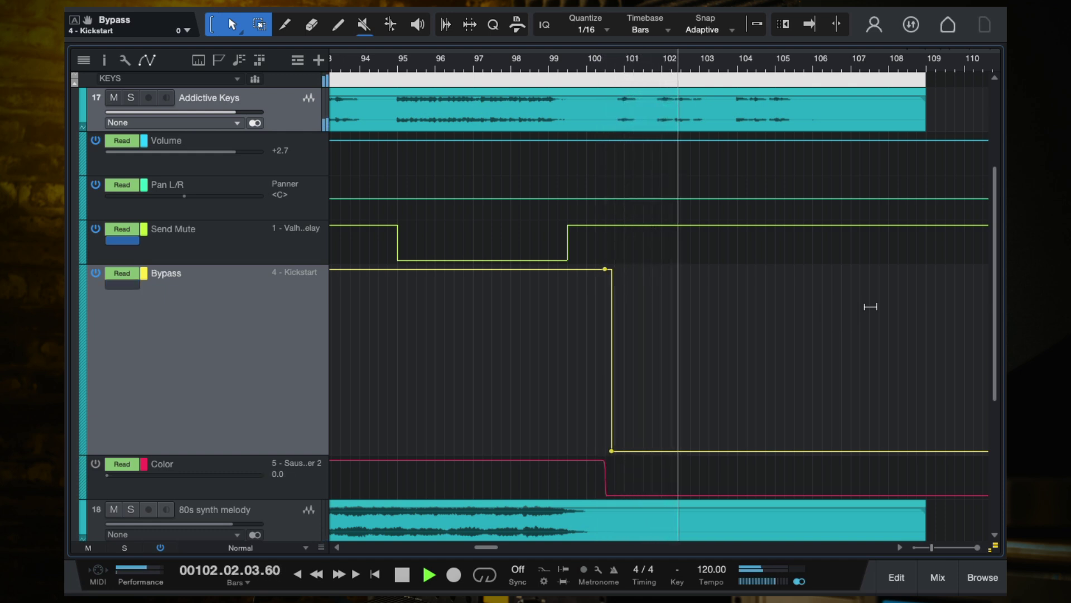
key("f")
key("space")
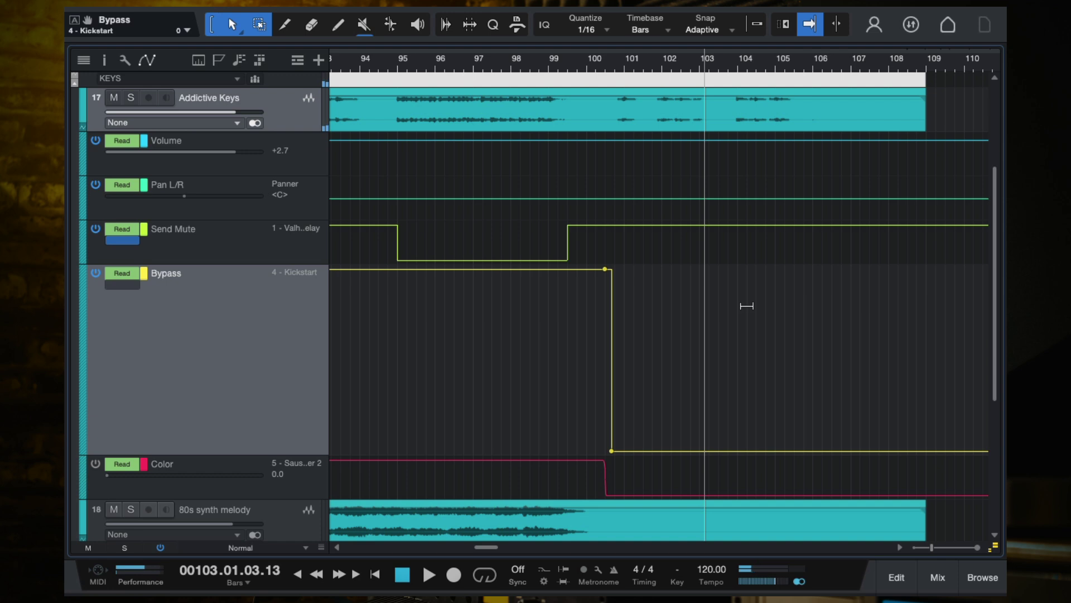
Show the whole song in the arrangement and shrink the Kickstart Bypass lane to about a fifth of its height.
key("w")
key("w")
key("w")
key("w")
key("w")
key("w")
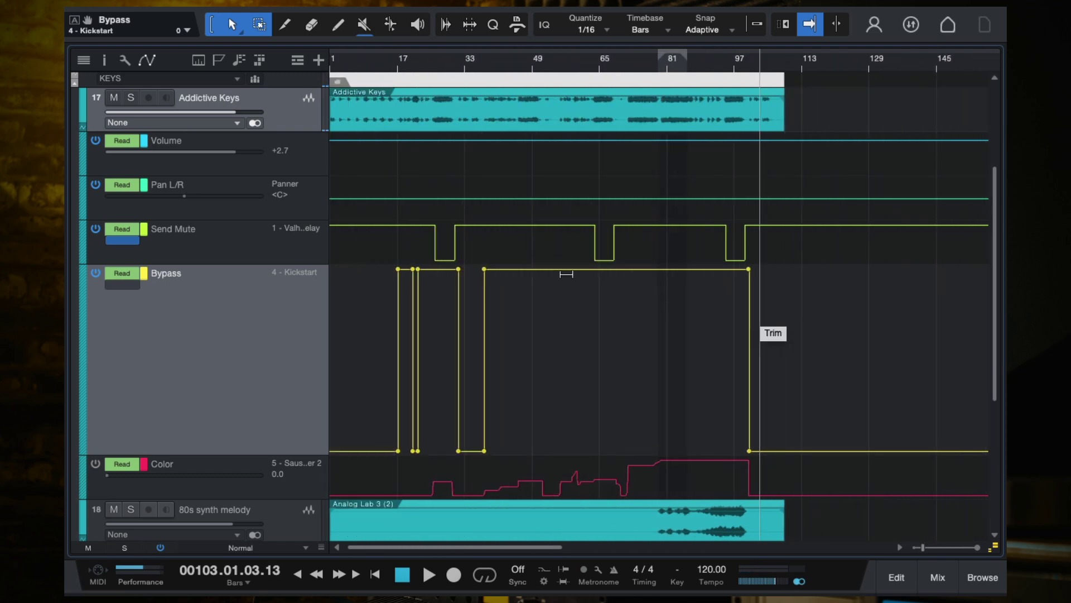
key("w")
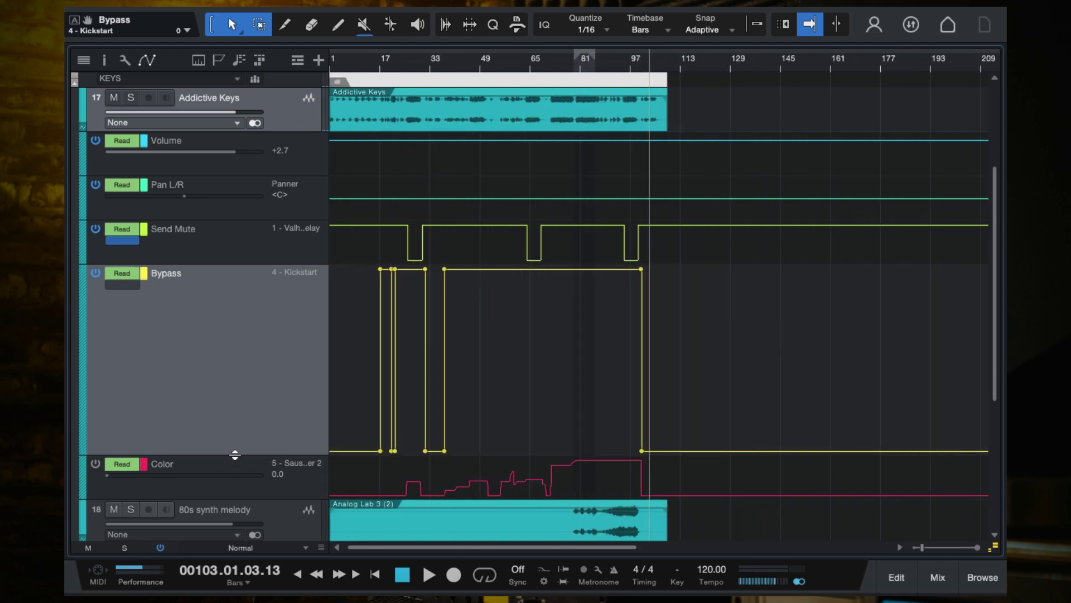
left_click_drag(235, 455, 237, 302)
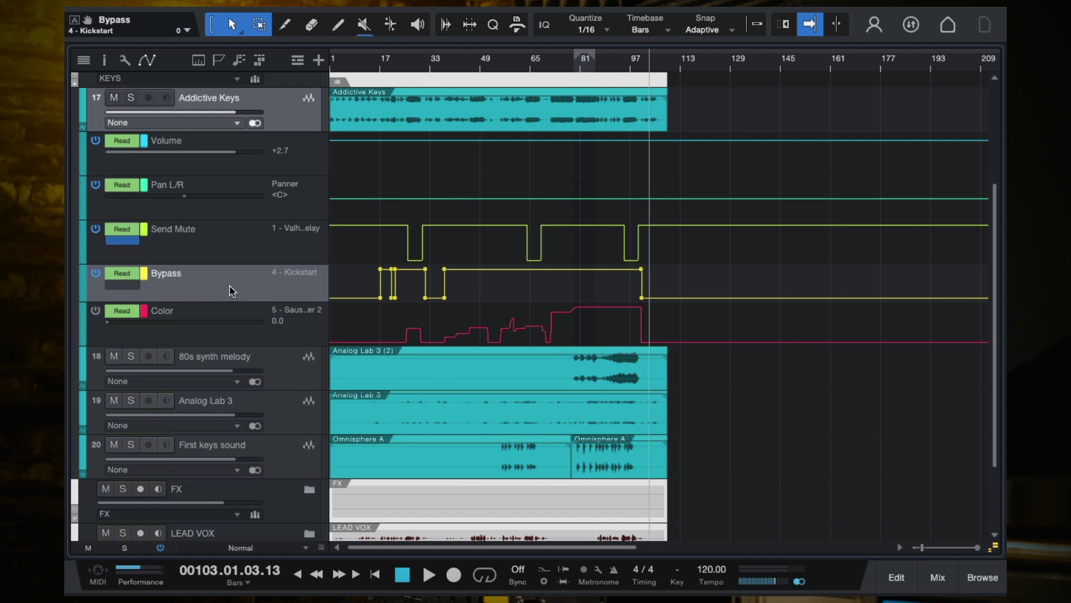
Select the Color automation lane and open the Addictive Keys channel's second Sausage Fattener insert from the mixer.
scroll(370, 289, "up", 3)
scroll(370, 289, "up", 2)
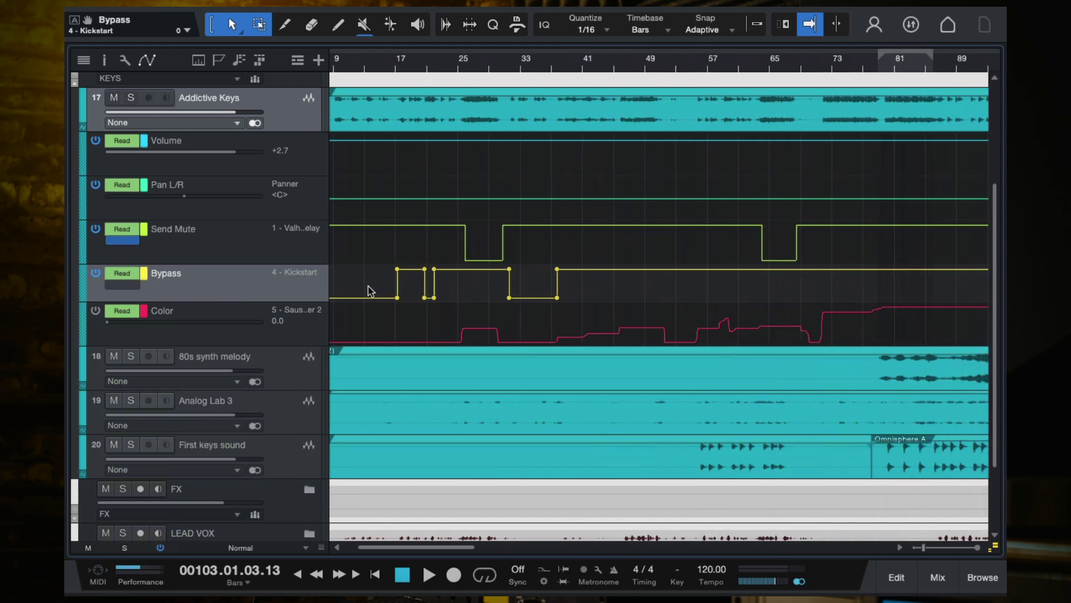
left_click(311, 326)
key("F3")
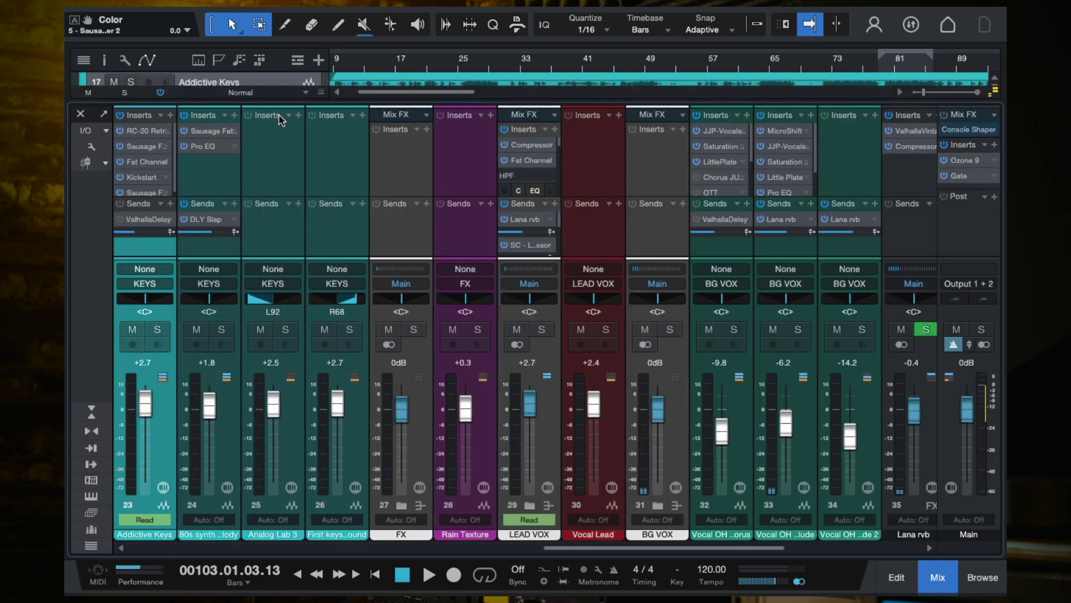
scroll(173, 173, "down", 1)
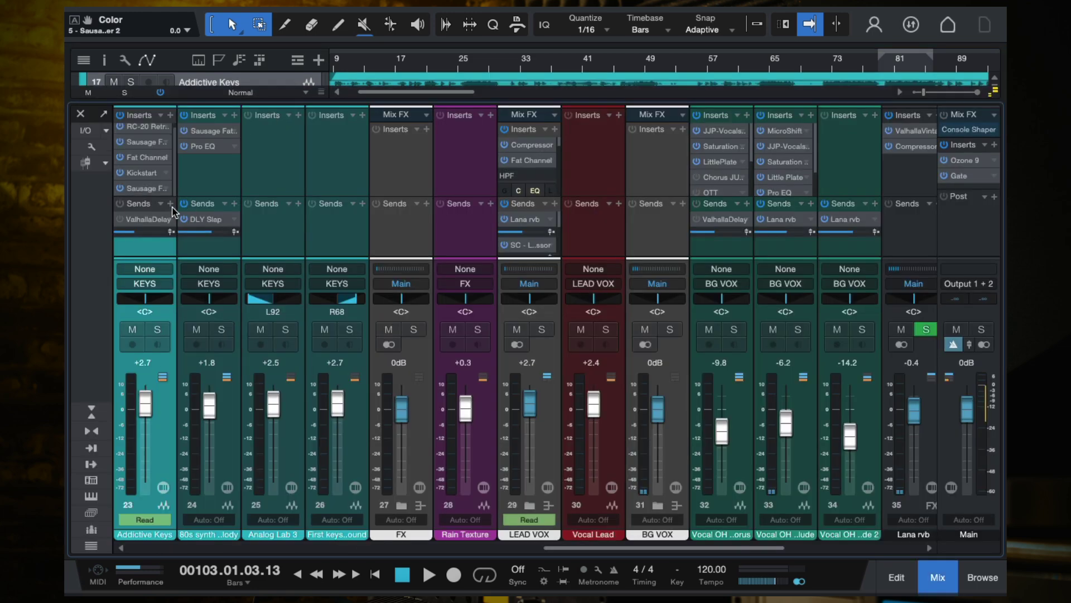
left_click(141, 189)
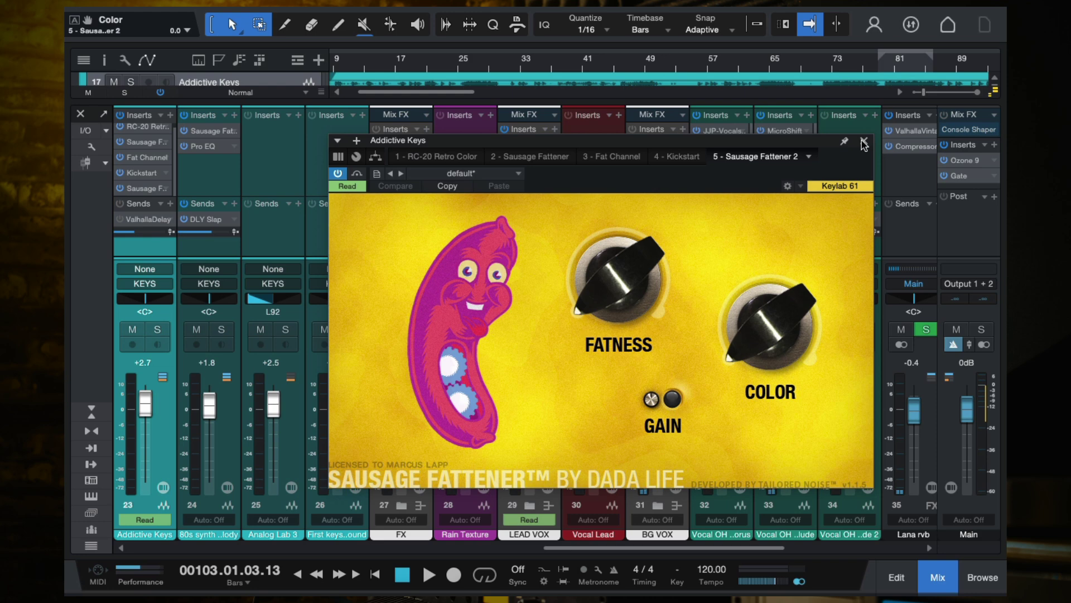
Make Sausage Fattener's Color the active parameter, locate its automation lane and close the plug-in window and mixer.
left_click(769, 339)
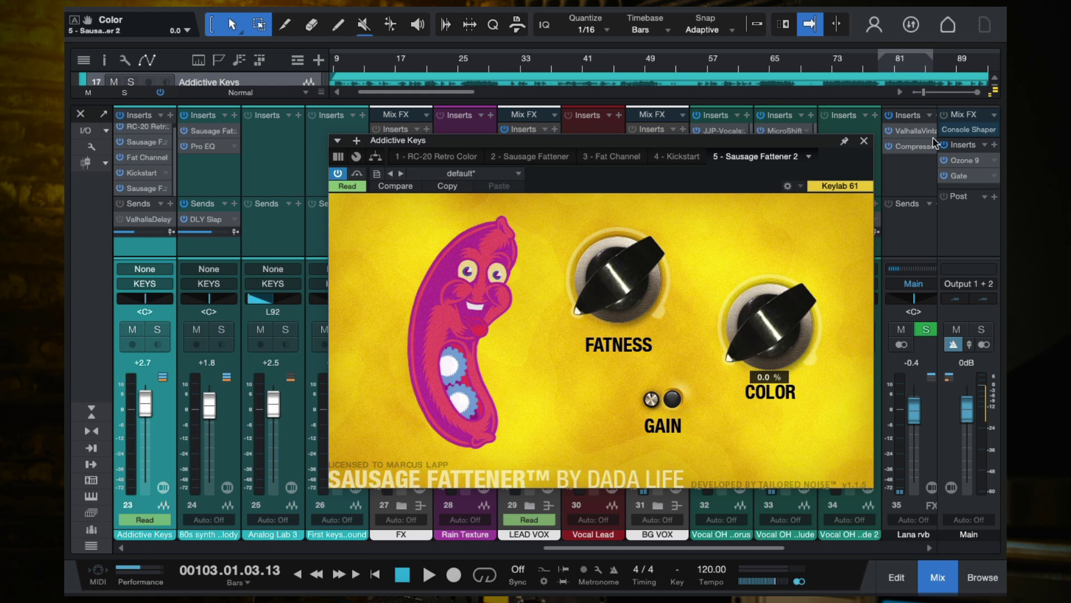
mouse_move(774, 355)
left_click(74, 24)
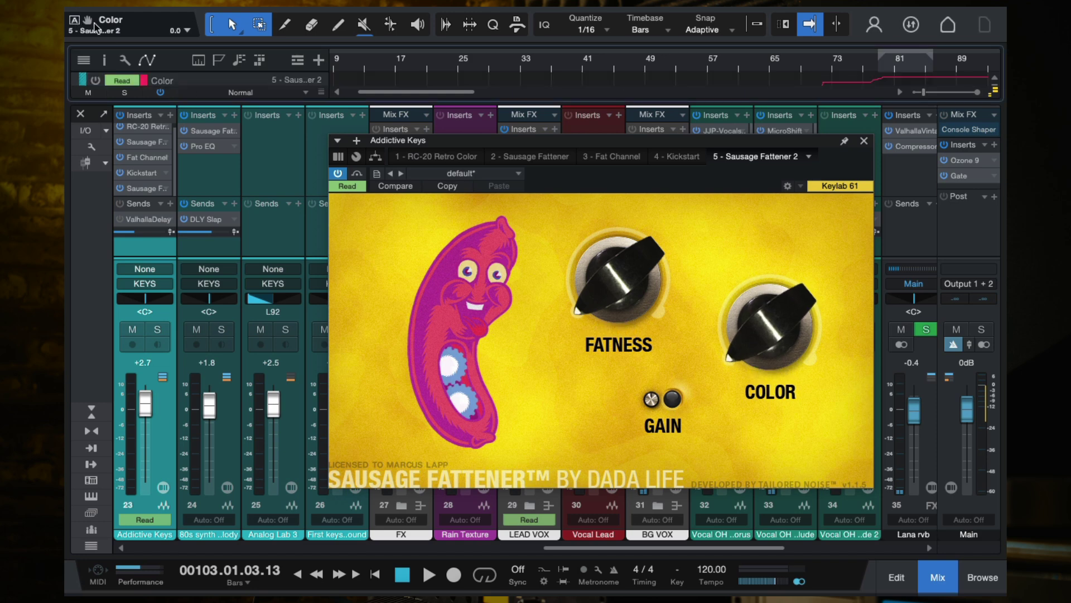
left_click(864, 141)
left_click(80, 113)
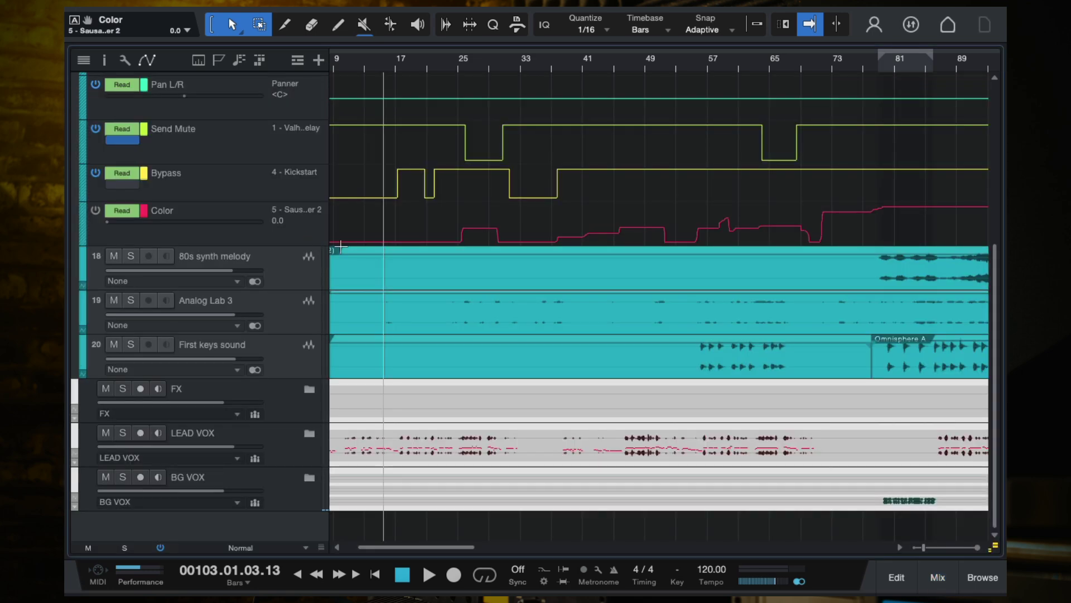
Select the Sausage Fattener Color automation lane and enlarge its height to roughly four times.
left_click(288, 240)
key("z")
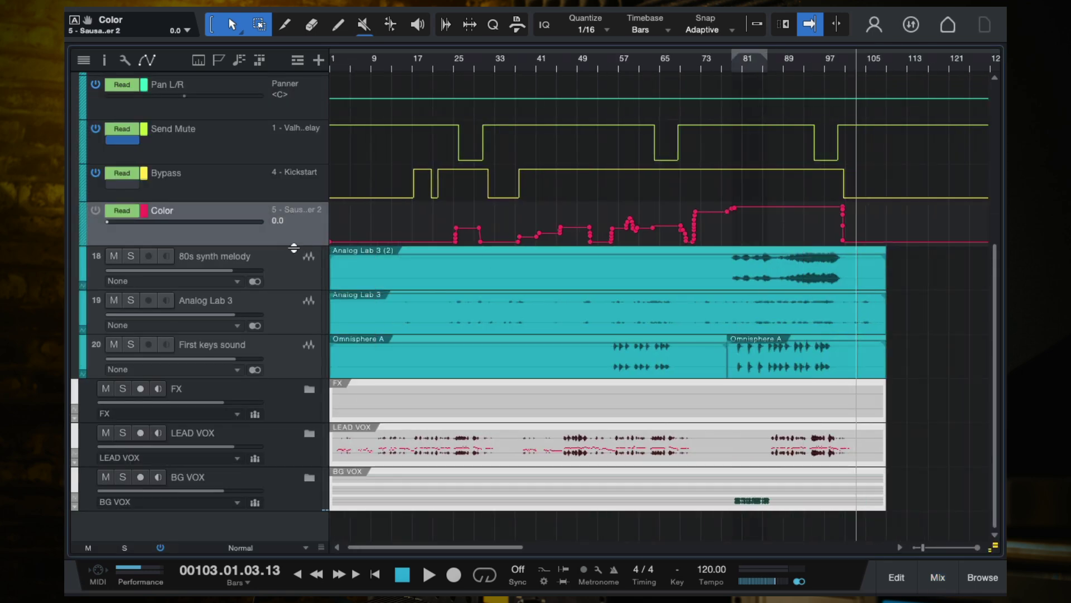
left_click_drag(277, 246, 493, 357)
key("e")
key("w")
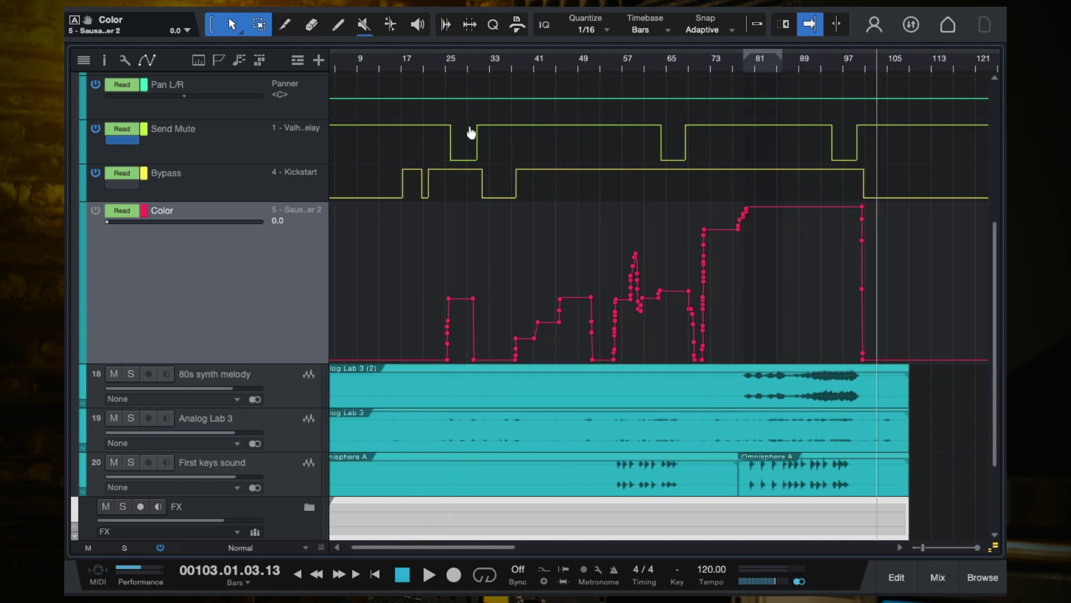
Play the full mix from about bar 21, then from bar 25 to bar 28, following the Color automation rise.
left_click(422, 68)
key("space")
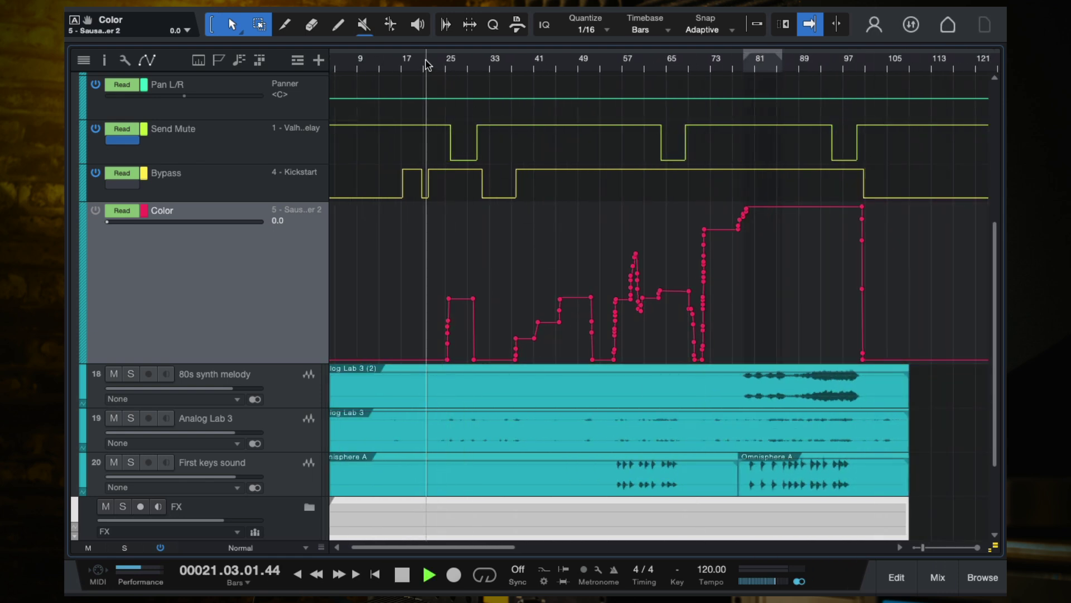
key("e")
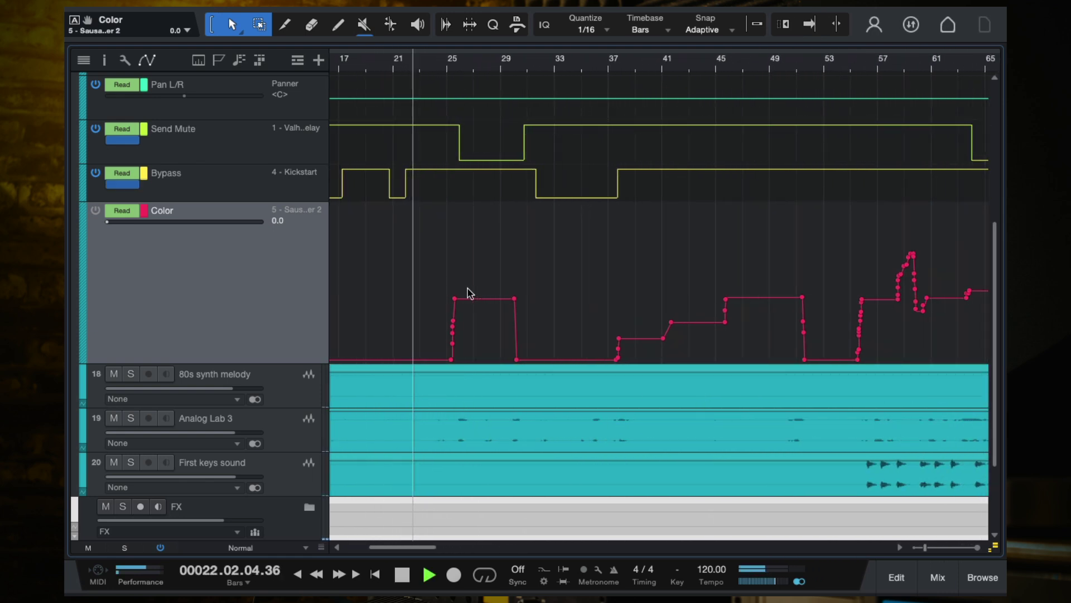
key("space")
key("f")
left_click(452, 68)
key("space")
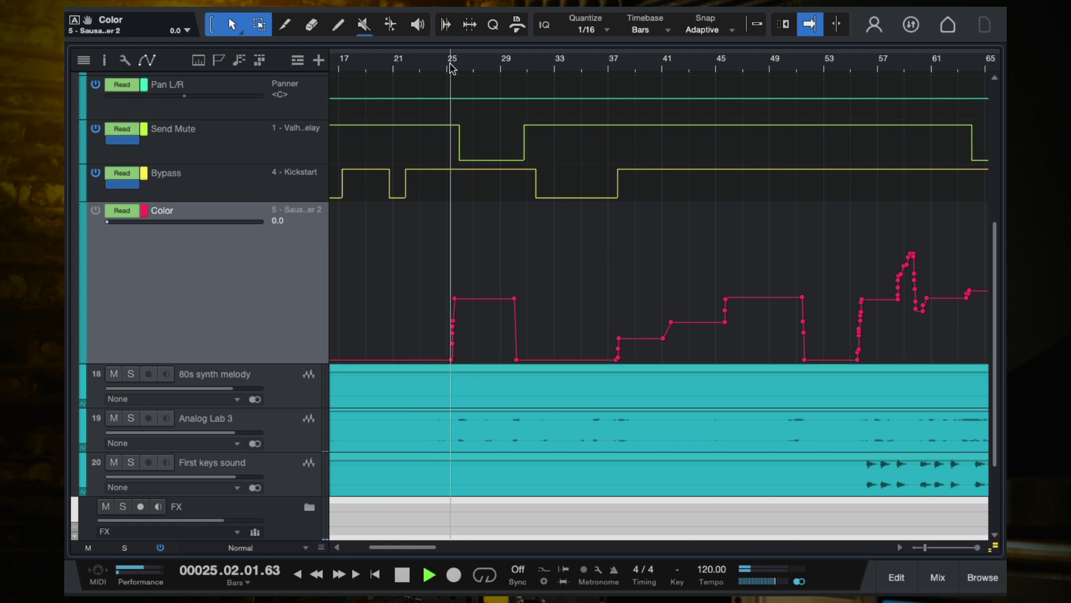
key("e")
key("f")
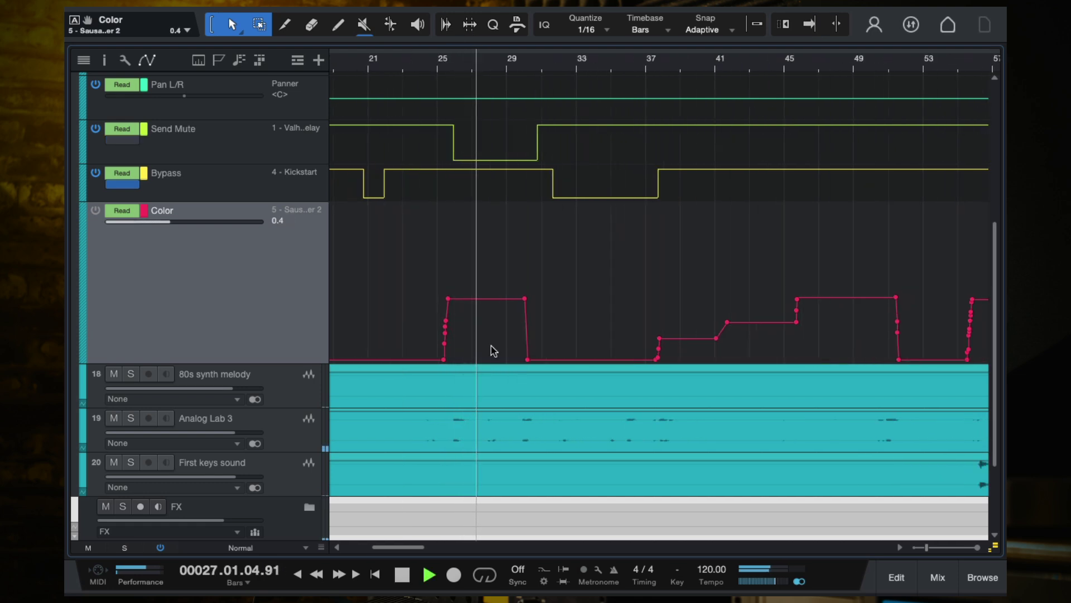
scroll(491, 346, "up", 3)
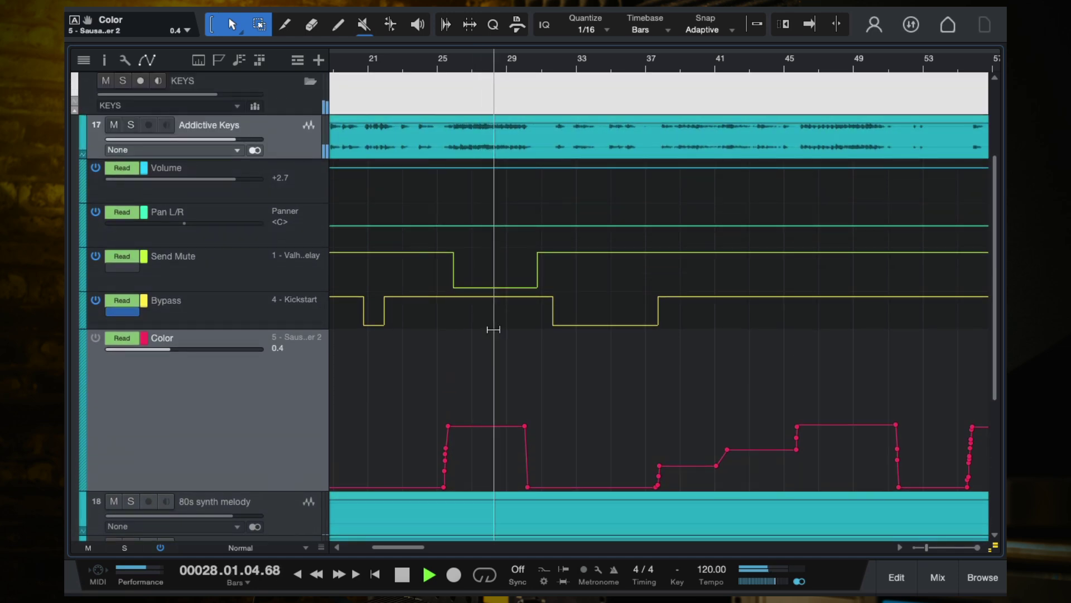
Stop playback and solo the Addictive Keys track.
key("space")
key("f")
left_click(131, 124)
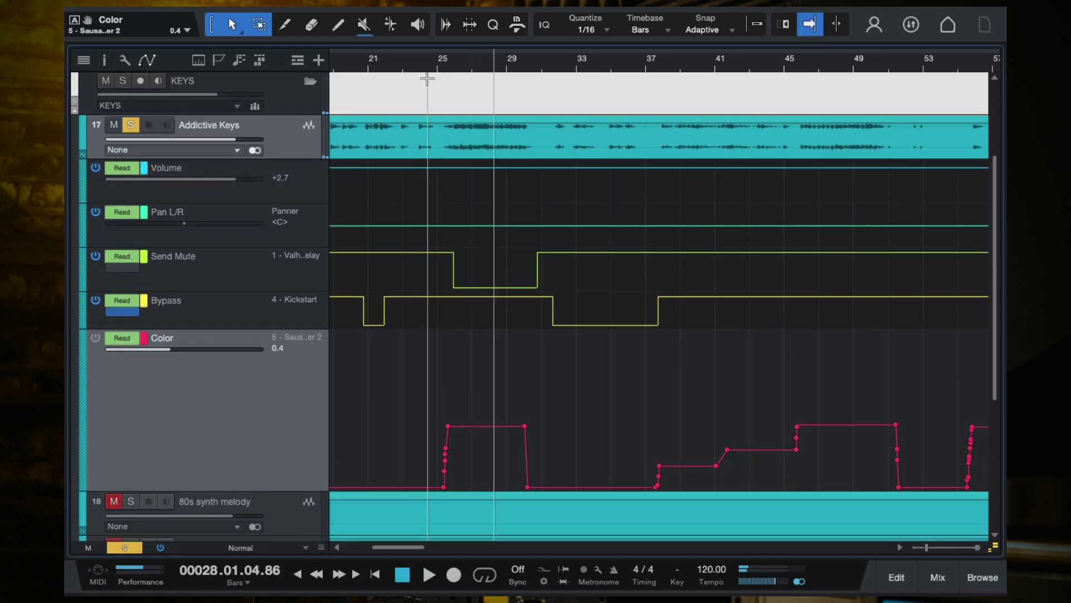
Play the soloed Addictive Keys track from about bar 23 to bar 27, through the Color automation rise.
left_click(414, 67)
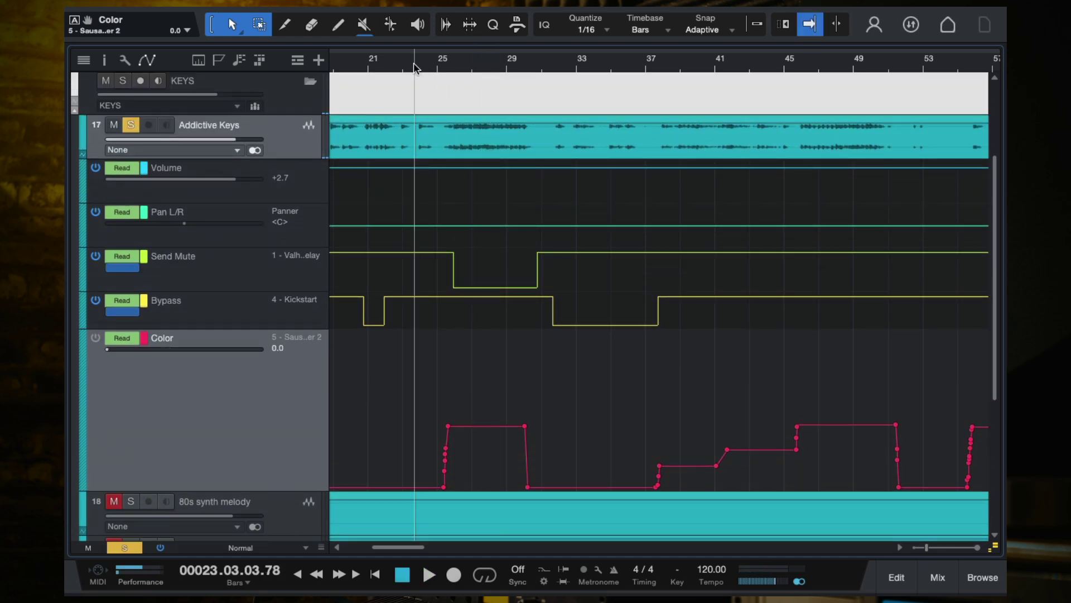
key("space")
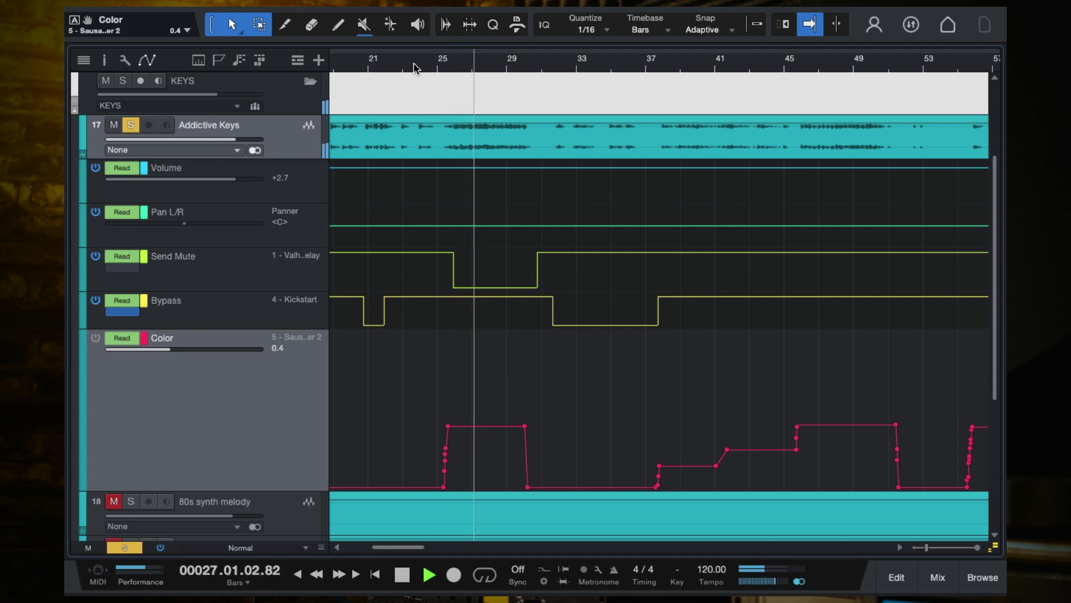
key("space")
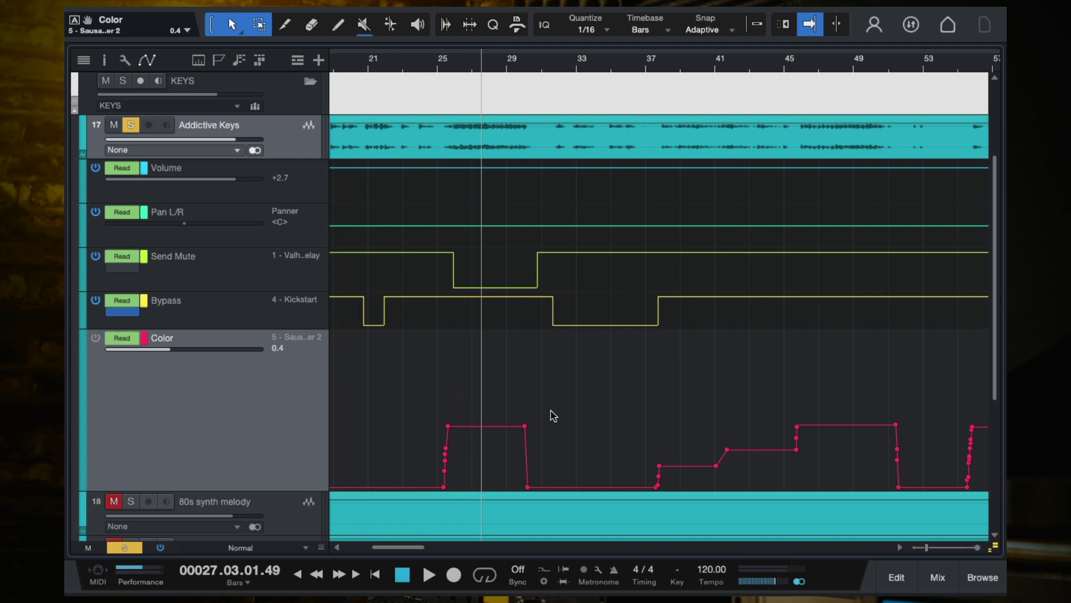
Play the soloed track from about bar 82, where the Color automation curve is at its highest level.
key("w")
key("w")
key("w")
key("w")
key("w")
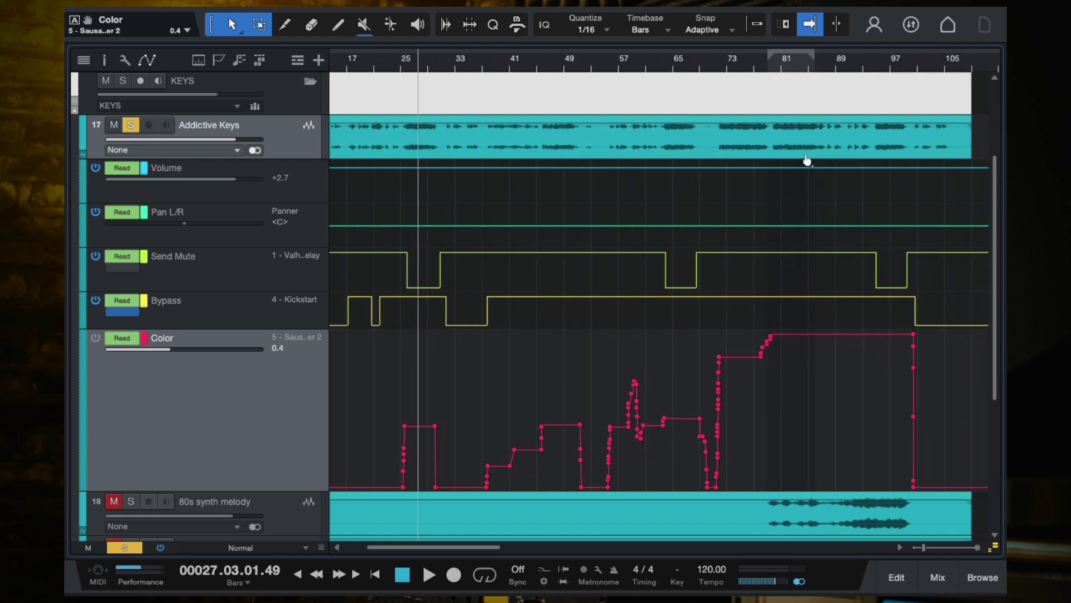
left_click(788, 59)
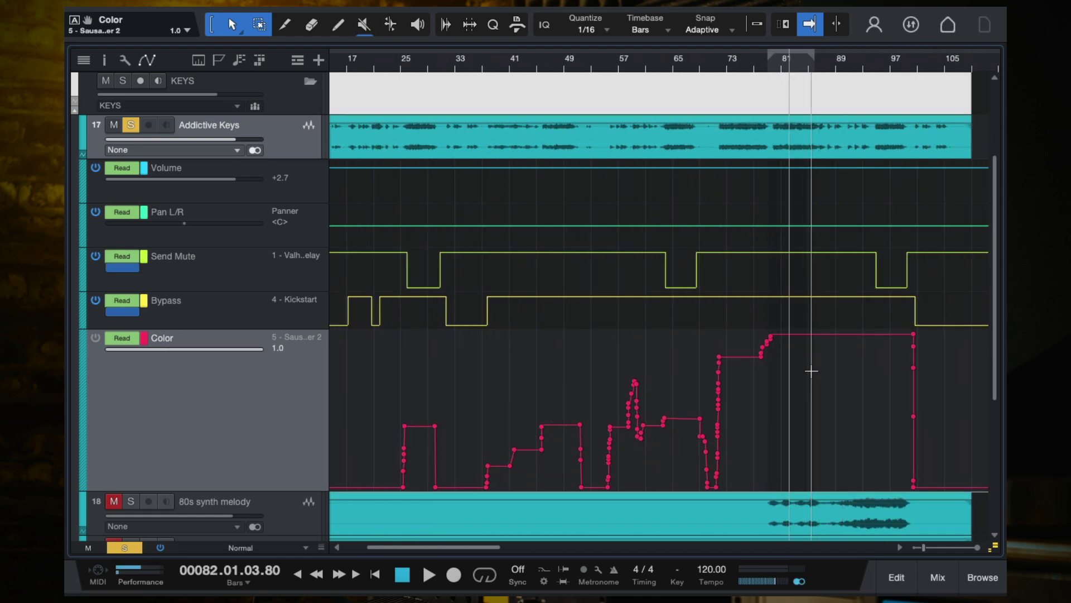
scroll(852, 410, "right", 2)
scroll(852, 410, "right", 2)
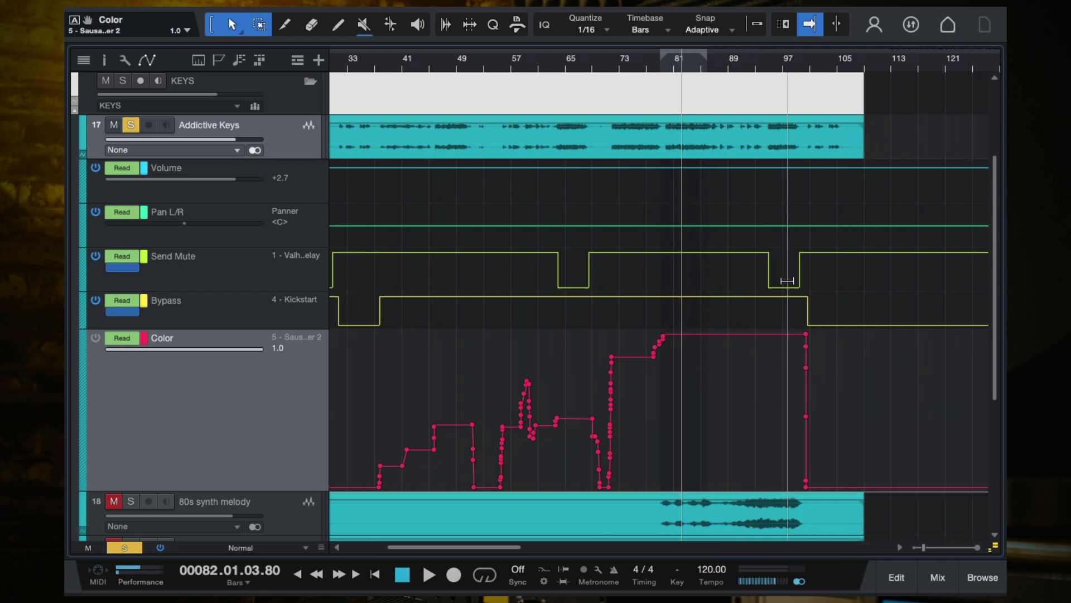
key("space")
scroll(710, 374, "down", 3)
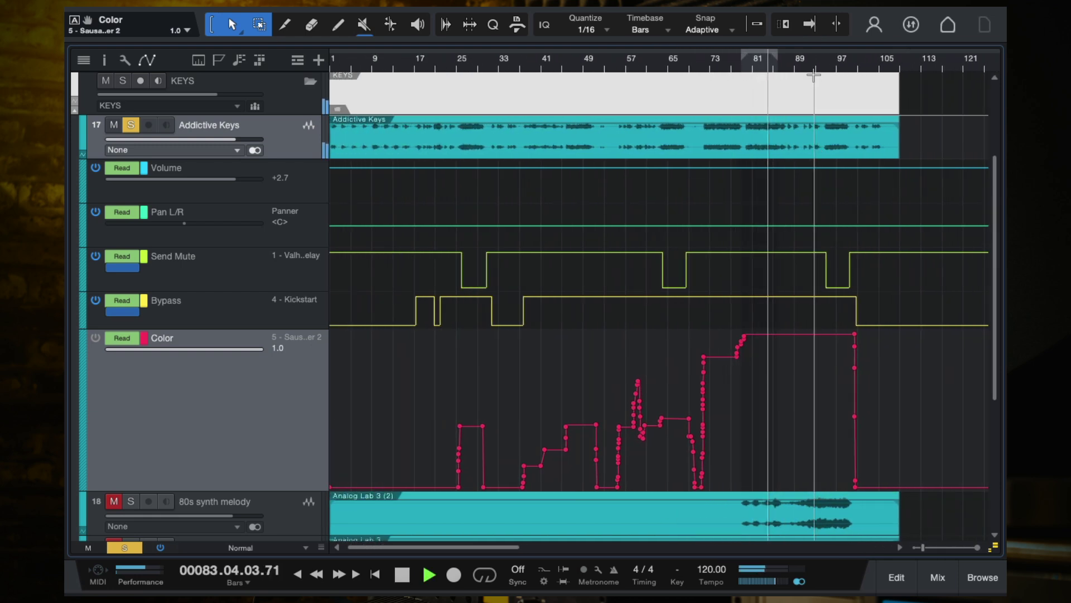
Compare the soloed track's sound at about bars 15, 21 and 92, and stop playback.
left_click(410, 63)
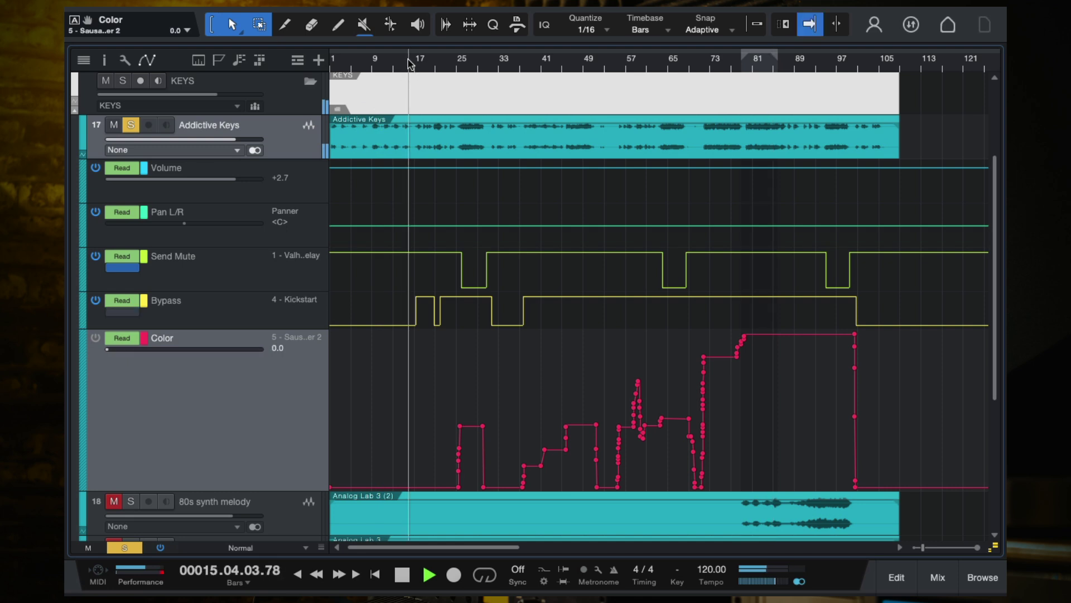
left_click(437, 66)
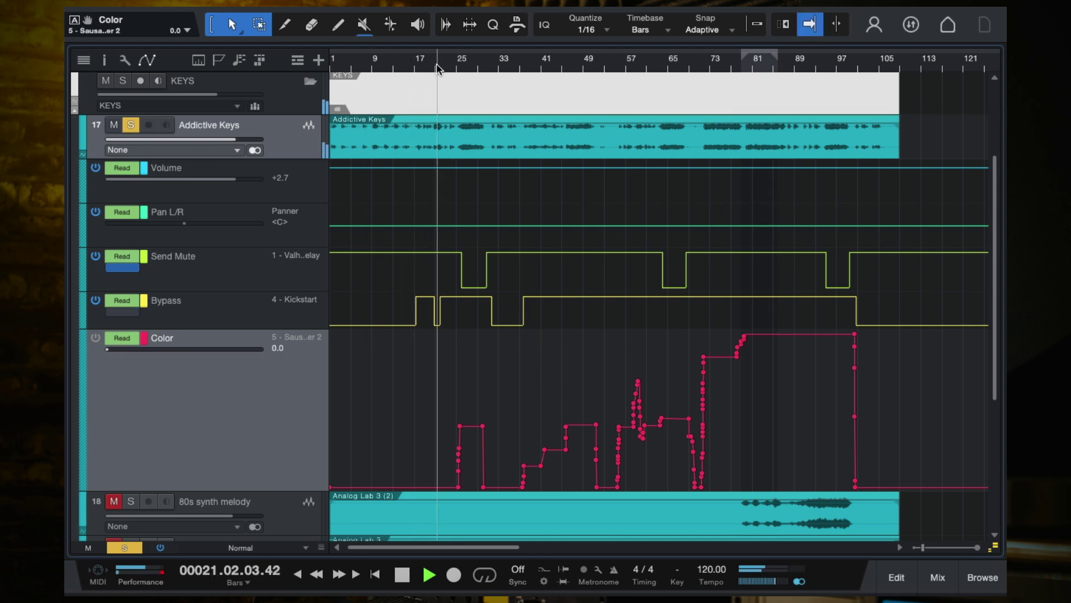
left_click(812, 67)
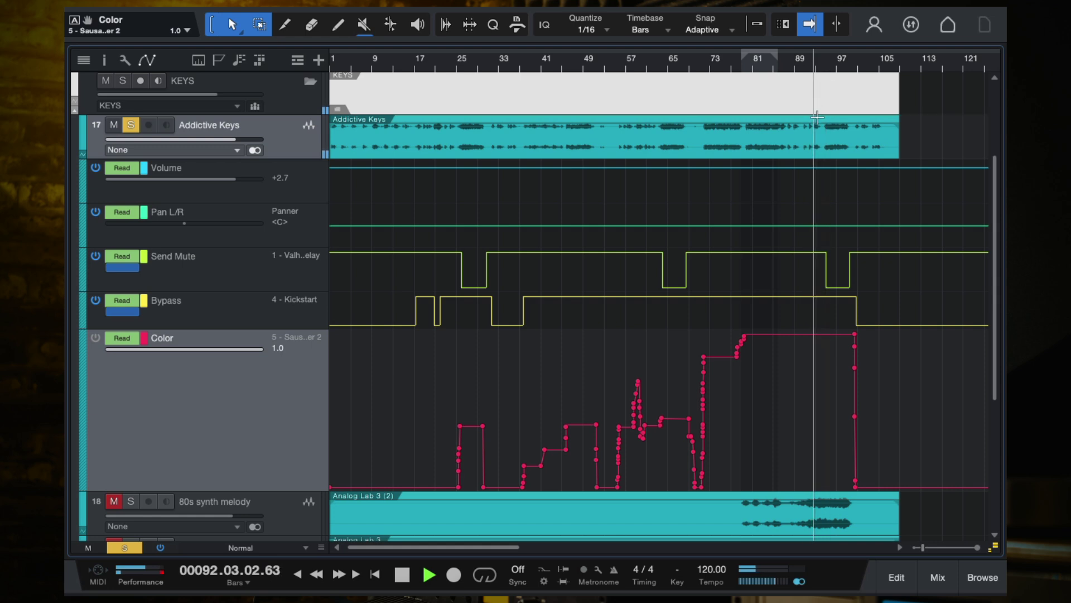
key("space")
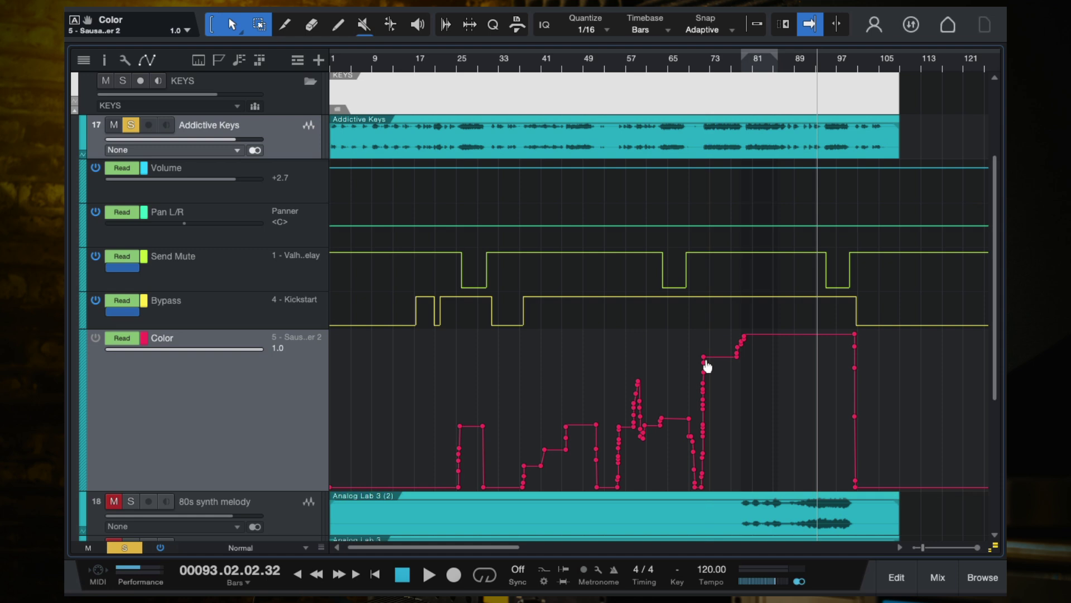
Place the playback position at about bar 8 and set the Color lane's automation mode to Write.
scroll(708, 363, "right", 5)
scroll(707, 365, "left", 5)
scroll(718, 354, "up", 3)
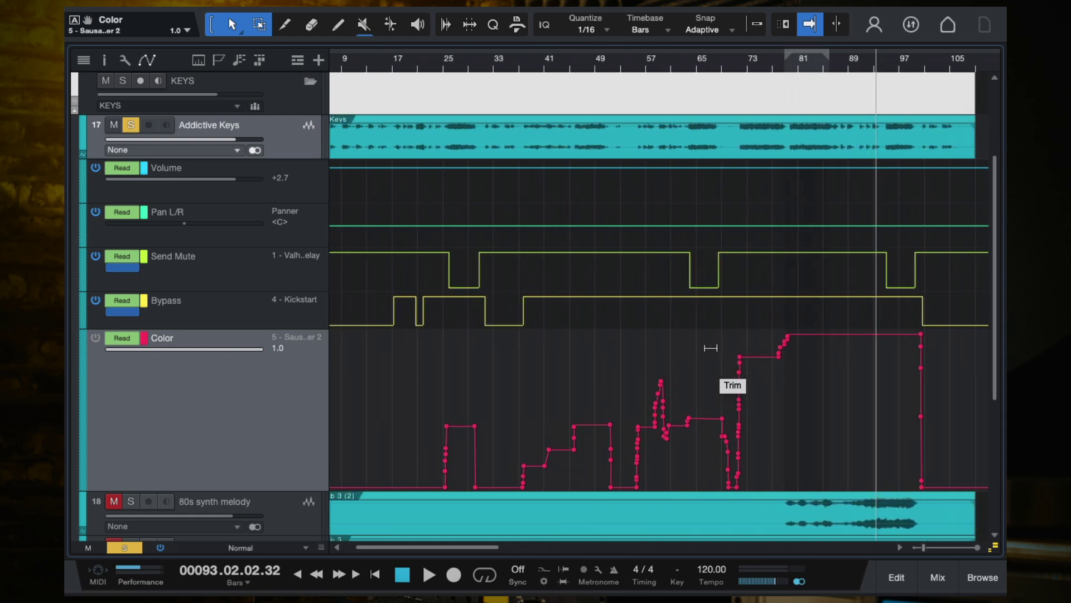
scroll(711, 348, "down", 5)
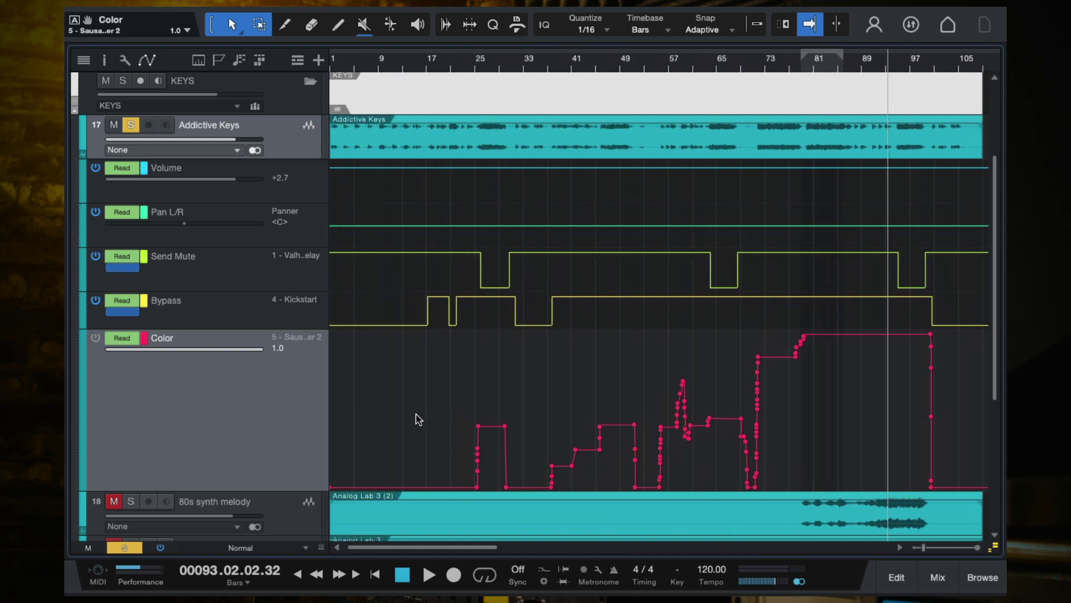
left_click_drag(387, 65, 373, 65)
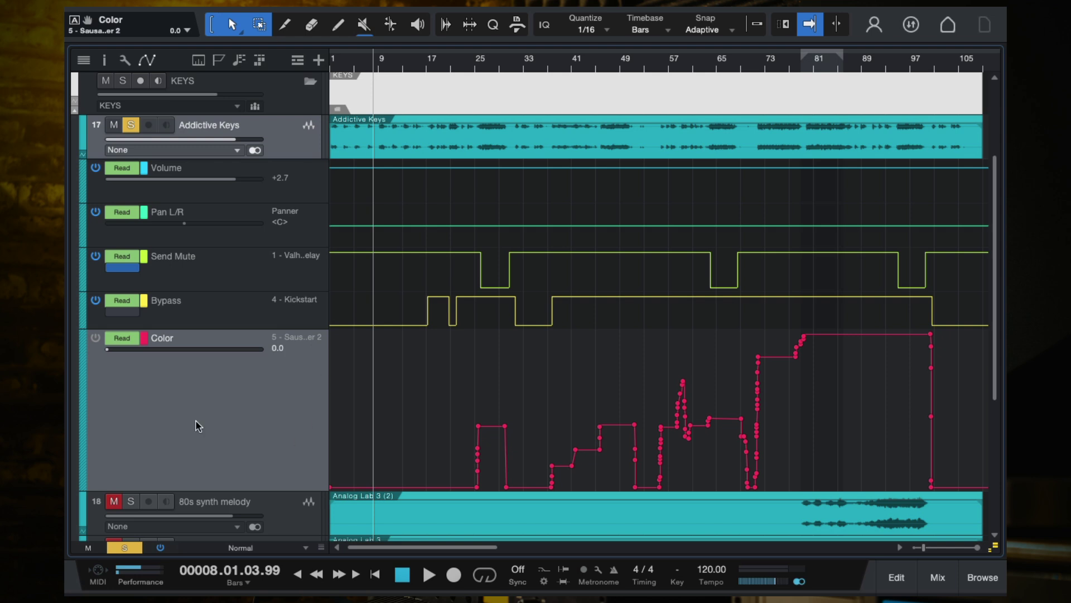
left_click(127, 339)
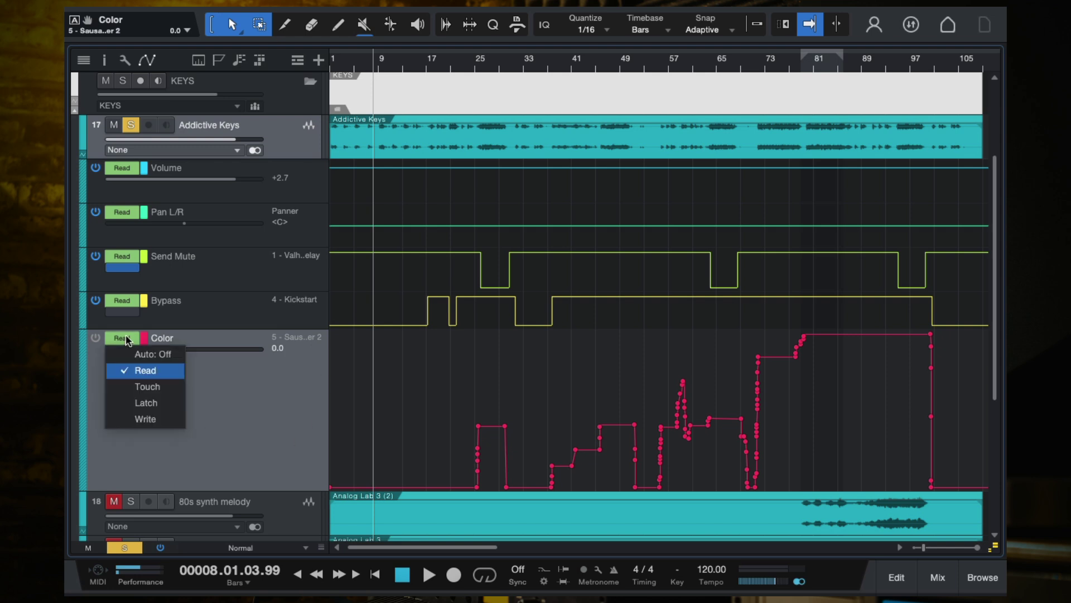
left_click(134, 420)
Record Color slider movements in Write mode from bar 8 to about bar 11, and undo the recorded automation.
key("space")
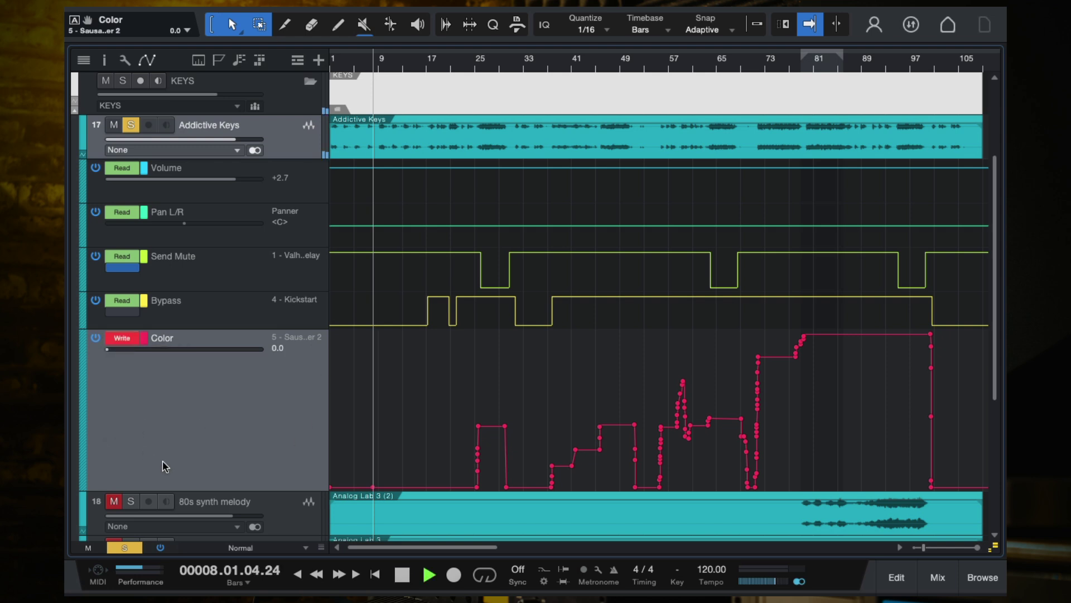
left_click_drag(109, 349, 140, 347)
key("space")
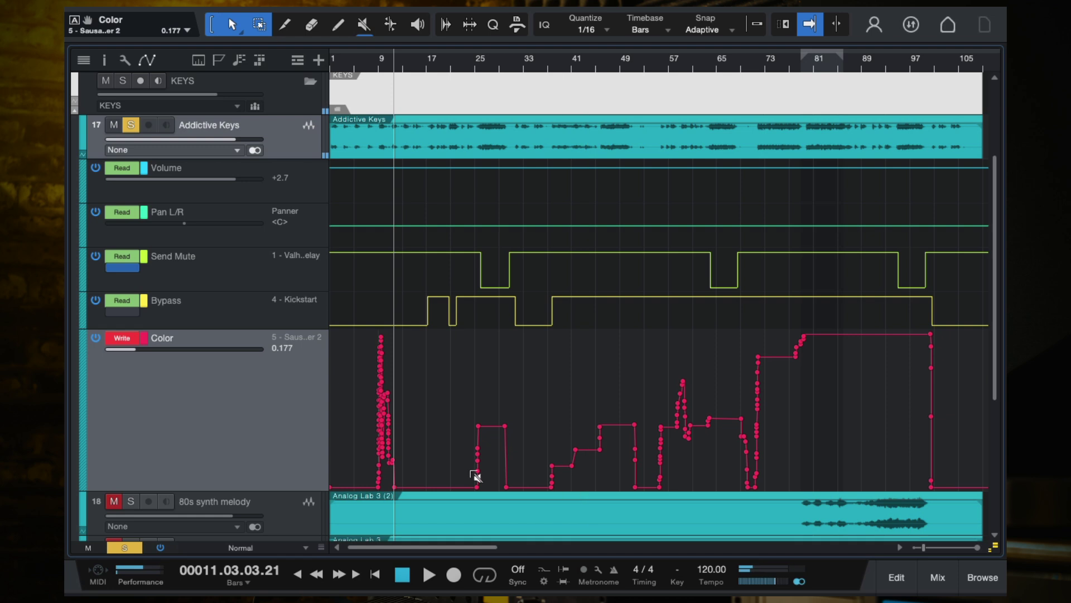
key("ctrl+z")
left_click(126, 339)
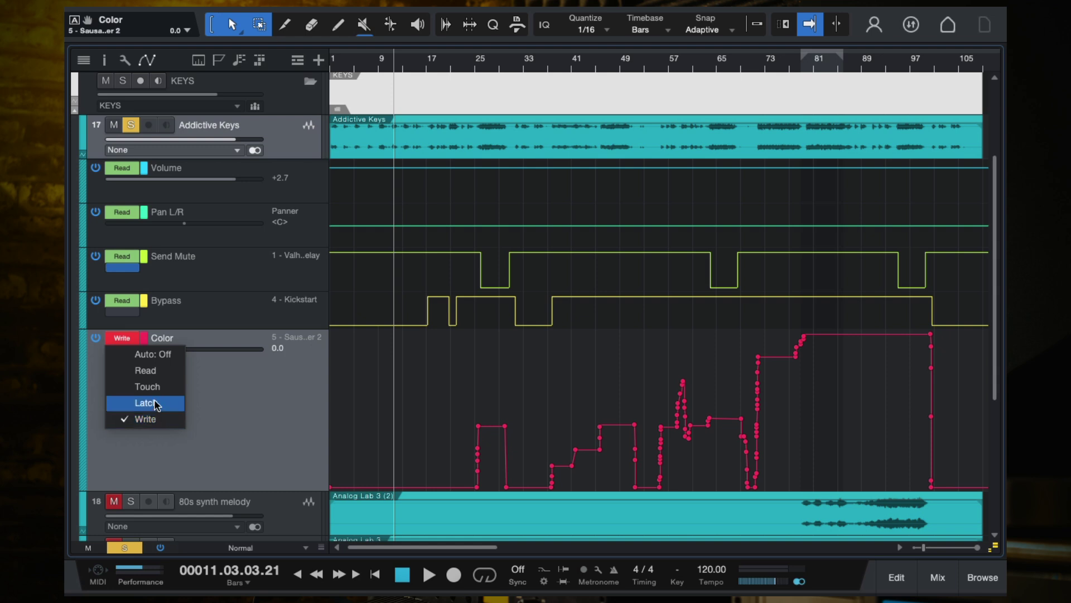
left_click(228, 408)
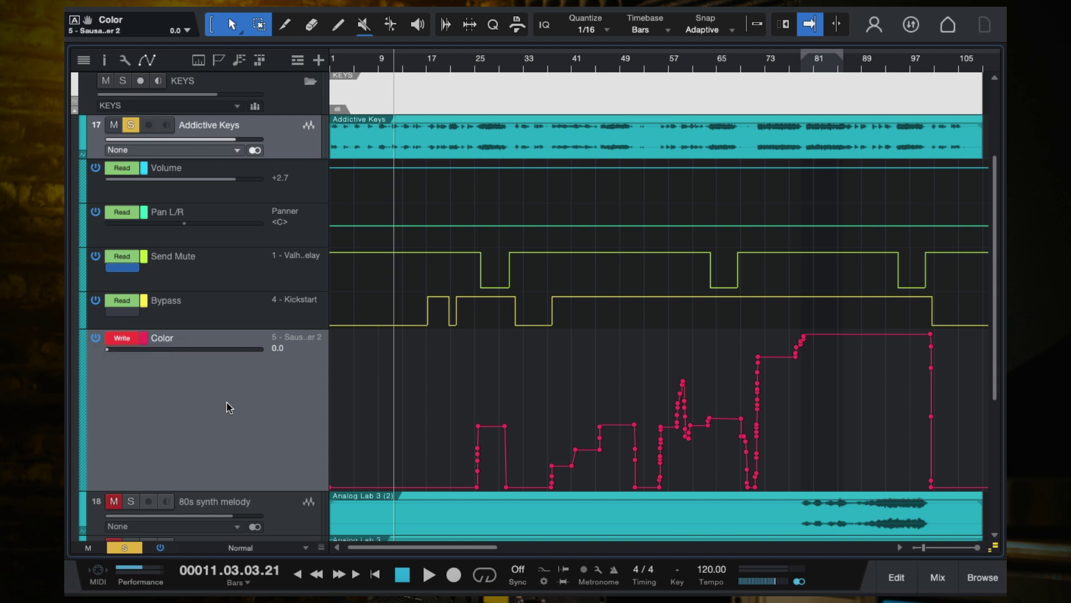
left_click(122, 338)
left_click(230, 432)
Record Color slider changes in Write mode during playback up to about bar 14, and undo the recorded automation.
key("space")
scroll(441, 433, "up", 2)
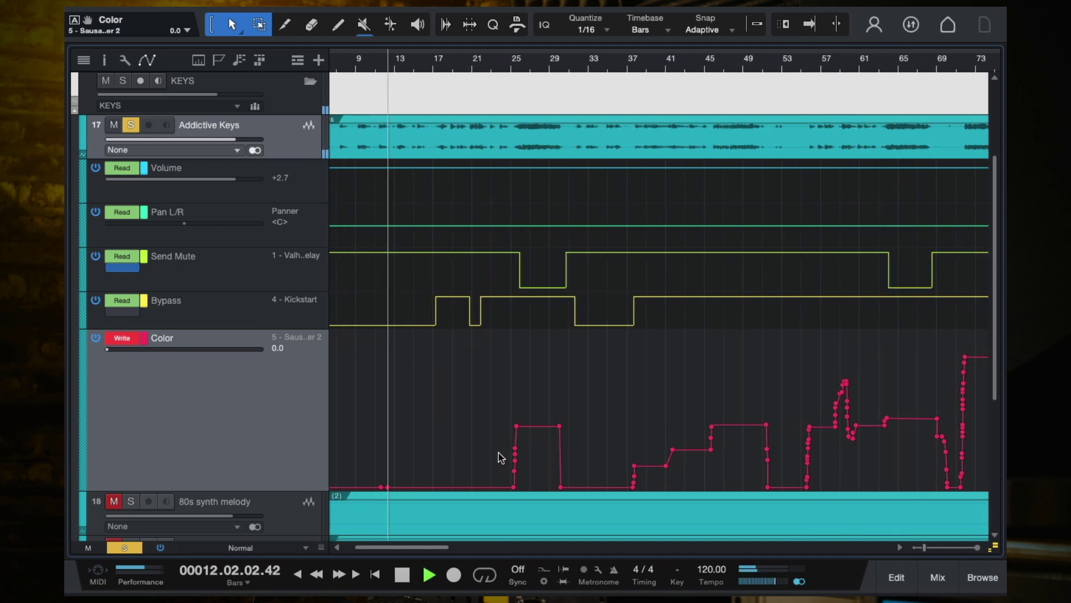
mouse_move(144, 352)
left_mouse_down()
mouse_move(169, 350)
mouse_move(153, 358)
left_mouse_up()
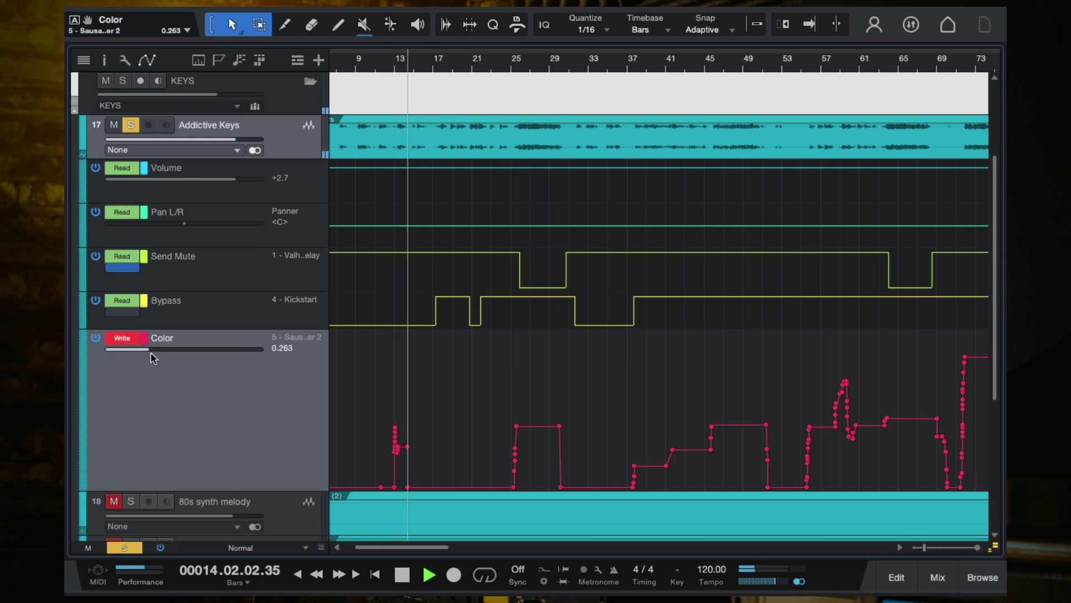
key("space")
key("f")
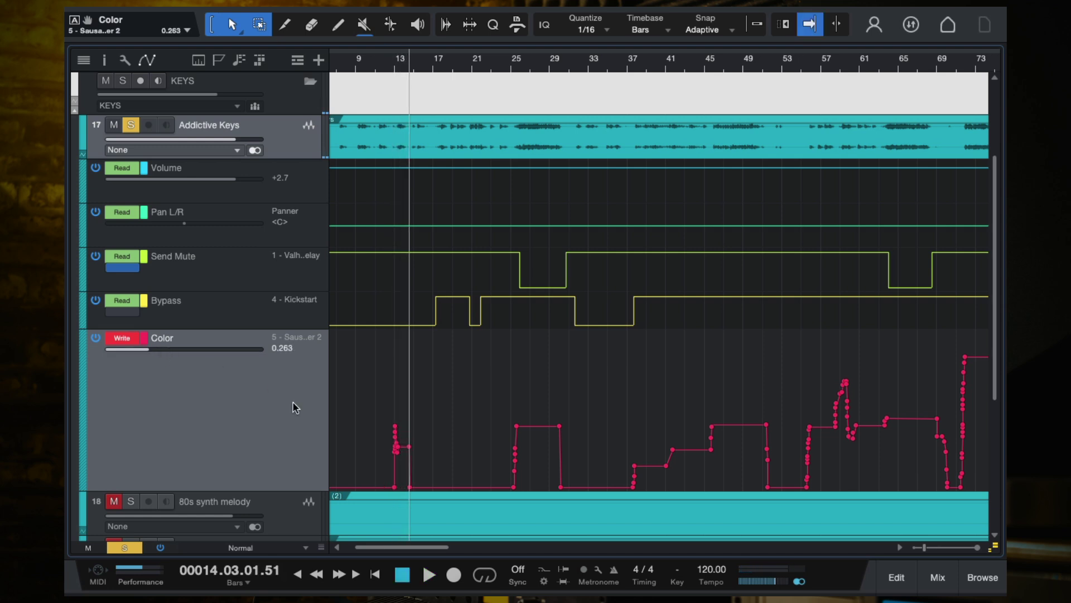
Set the Color lane's automation mode to Touch.
key("w")
key("w")
key("w")
key("w")
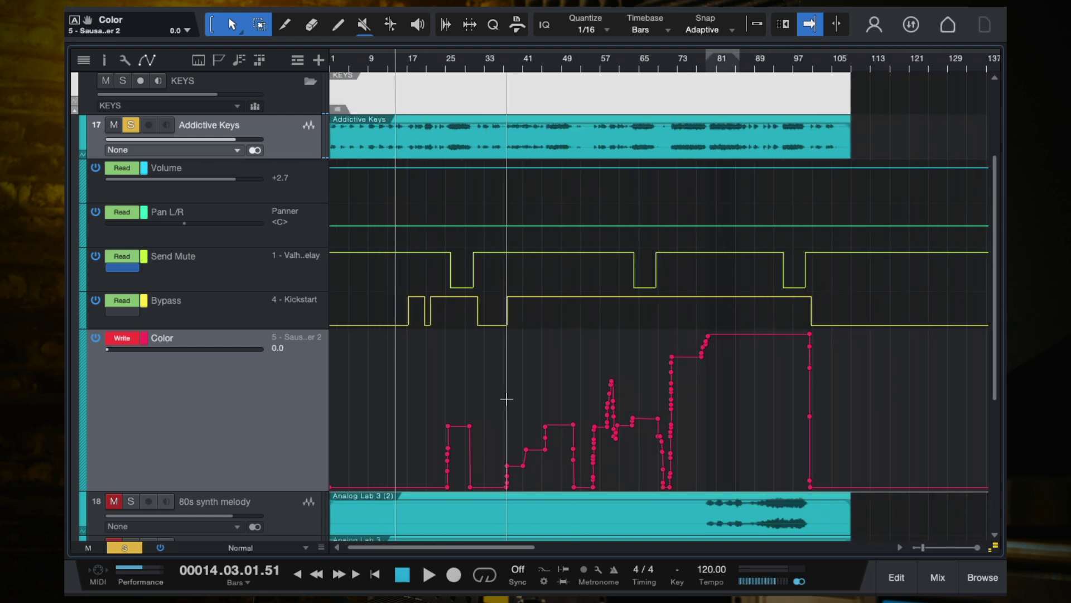
key("w")
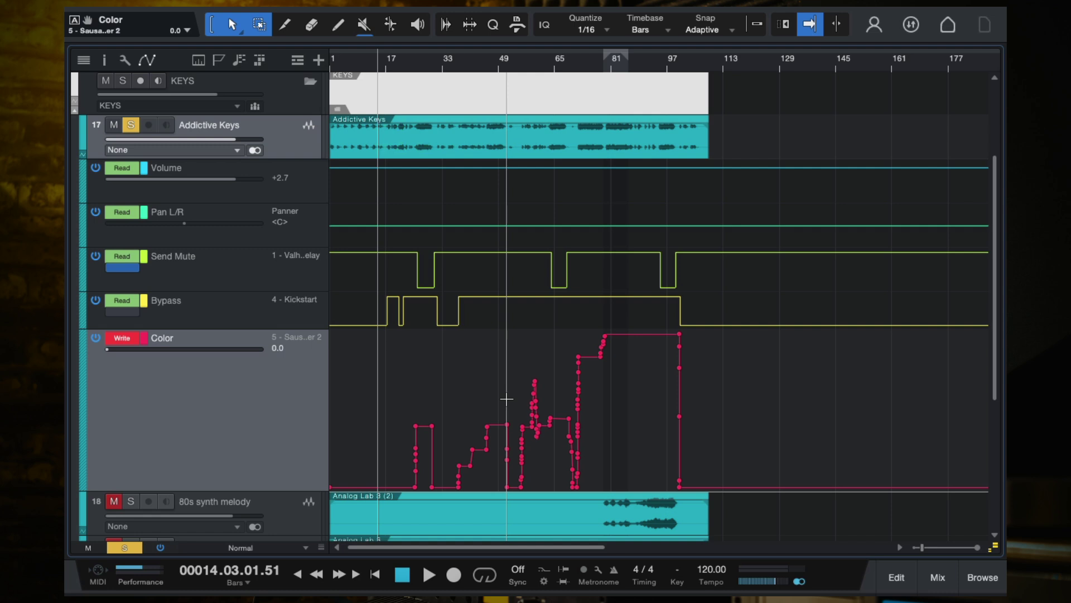
left_click(122, 339)
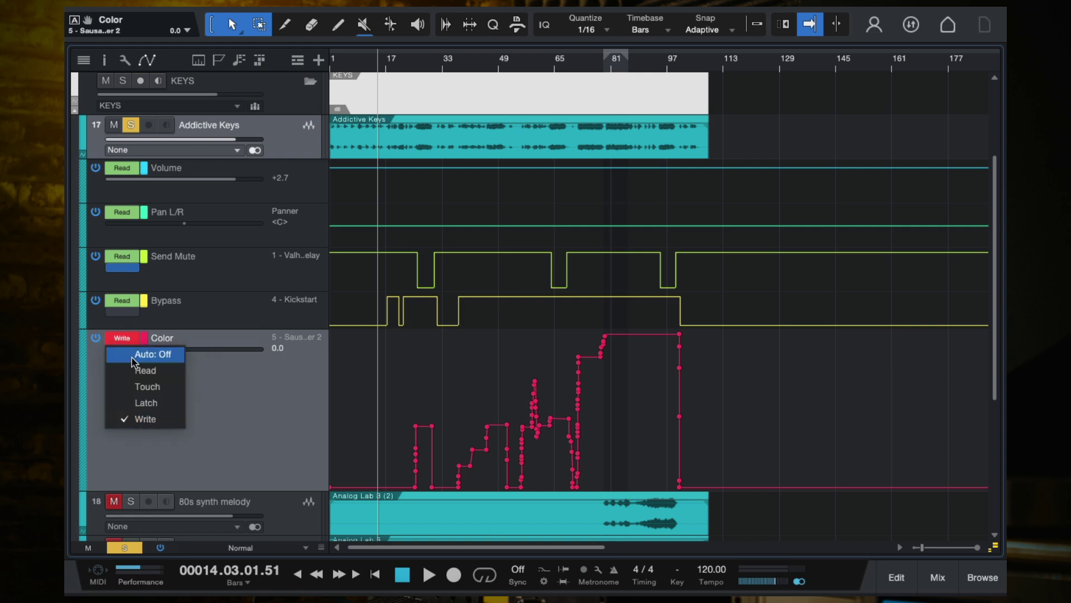
left_click(146, 391)
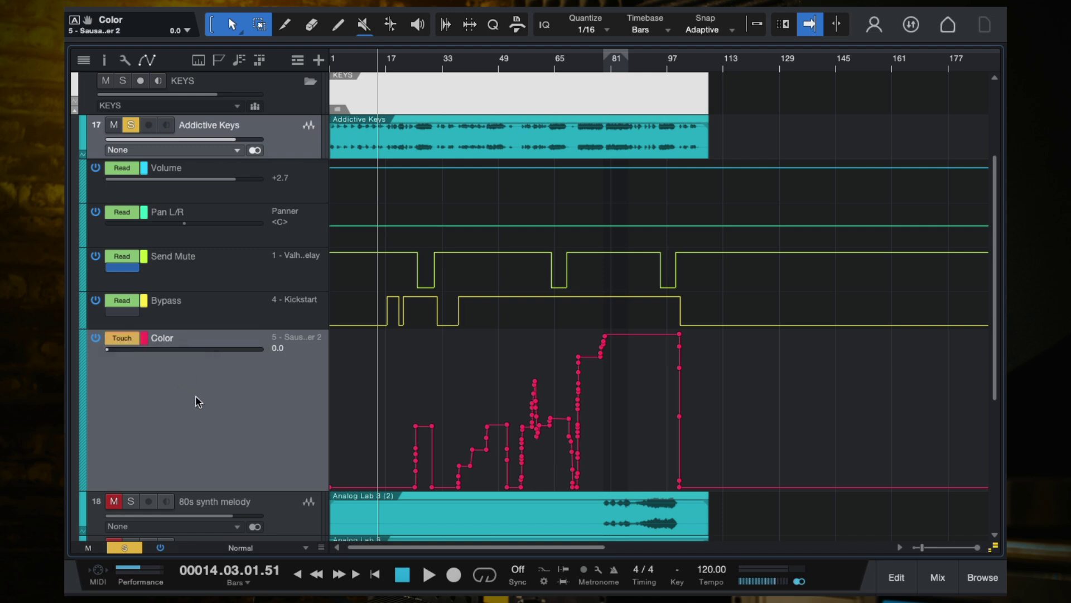
Play from bar 14, record varying Color slider movements in Touch mode between about bars 15 and 17, and stop at bar 18.
scroll(383, 445, "up", 2)
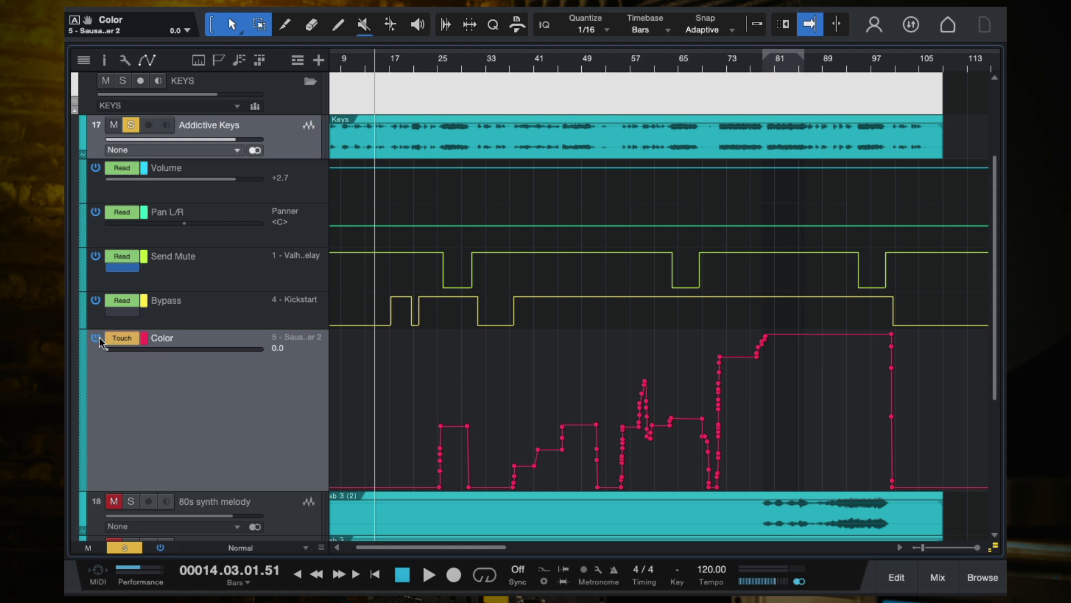
scroll(478, 442, "up", 5)
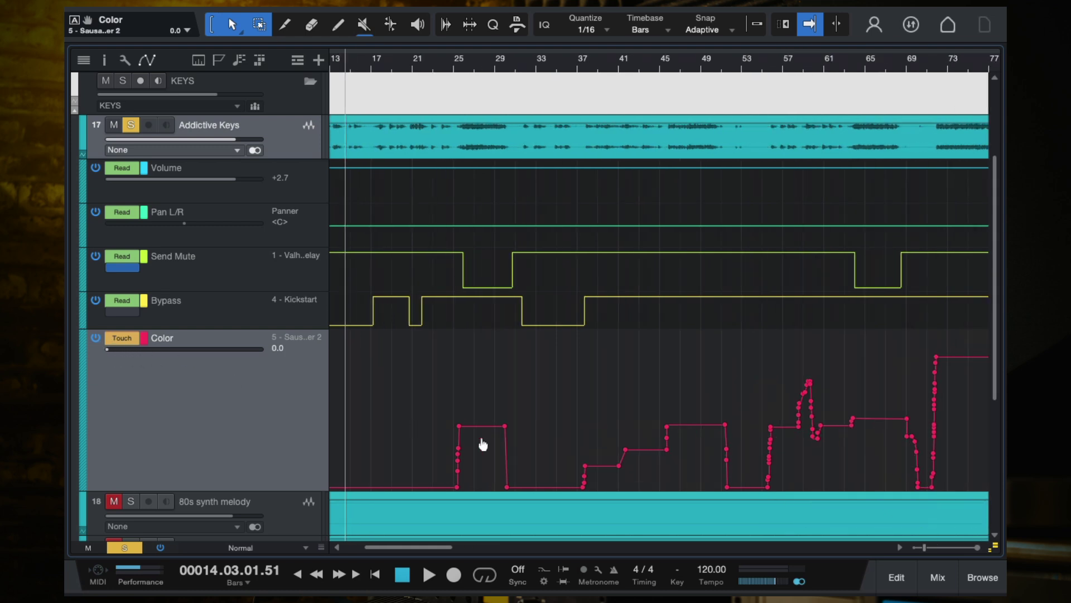
key("space")
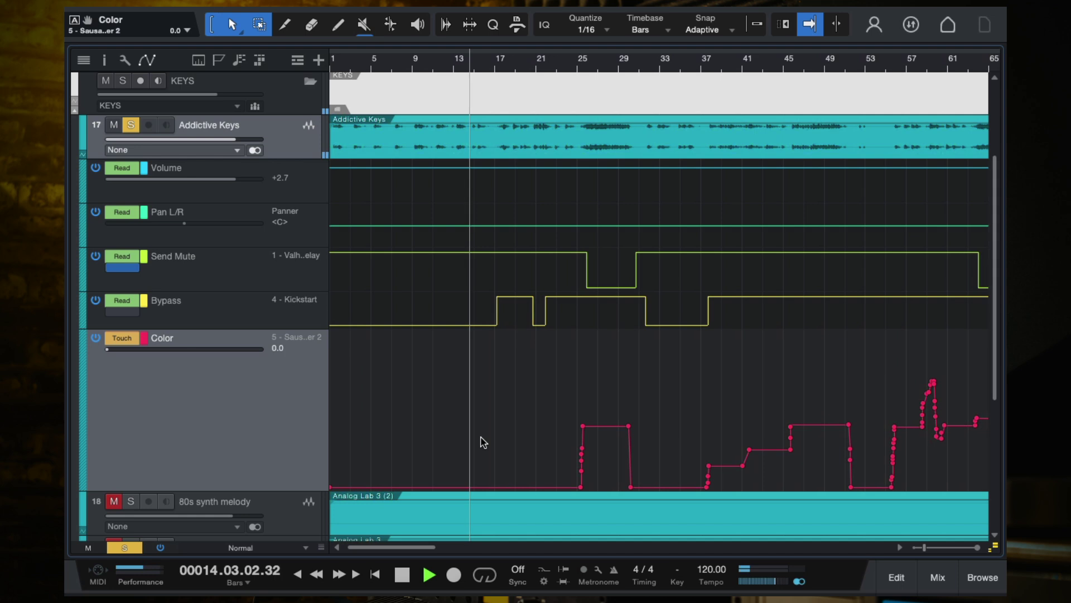
scroll(478, 441, "up", 4)
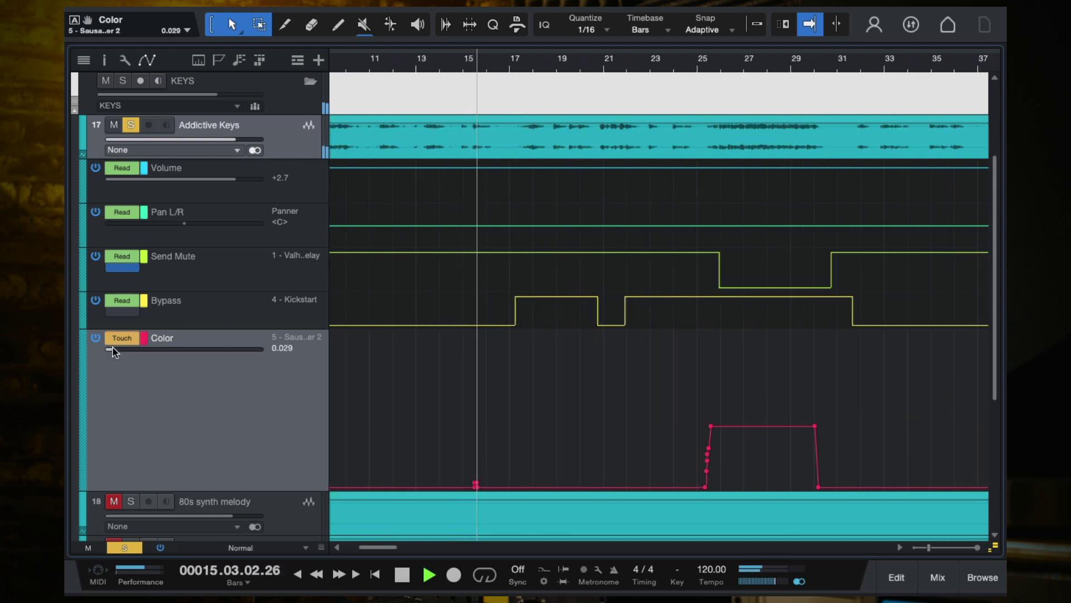
left_click_drag(112, 347, 179, 350)
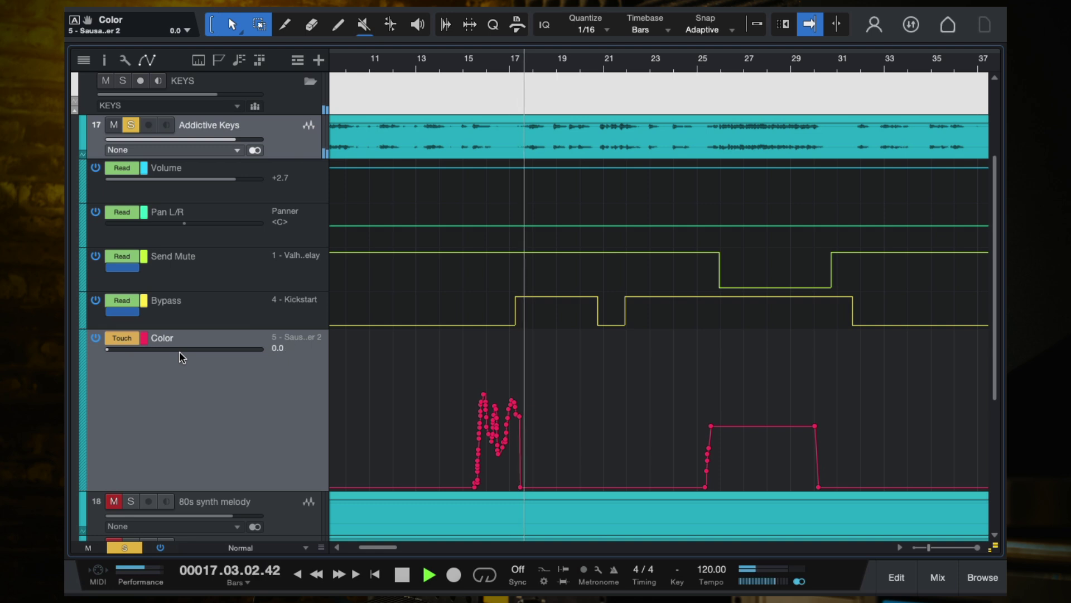
key("space")
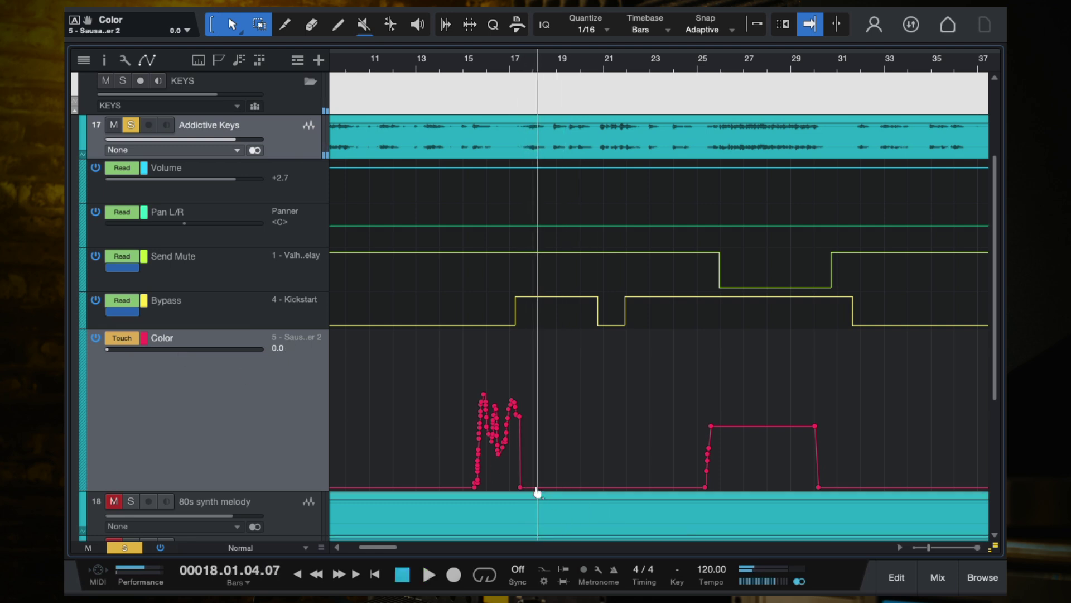
Set the Color lane to Write mode and record a Color slider move up to 0.643 during playback from bar 18.
left_click(121, 338)
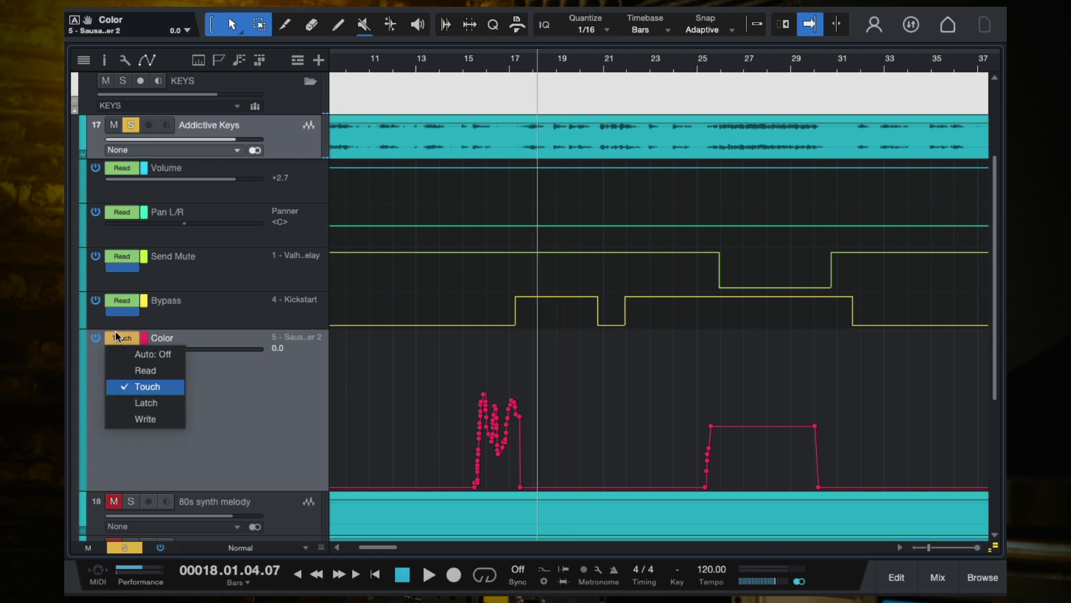
left_click(144, 420)
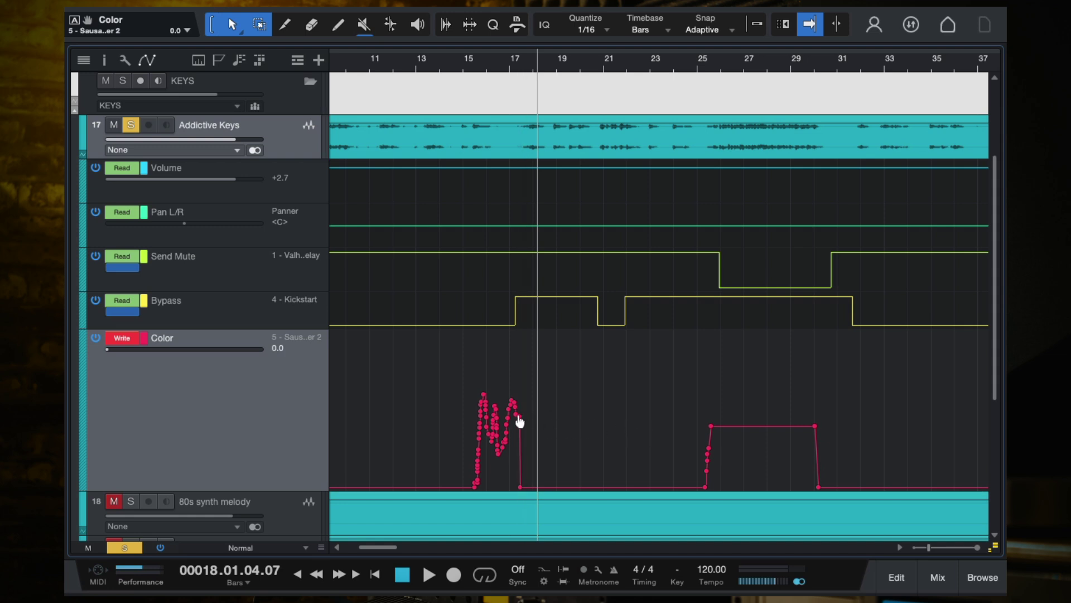
key("space")
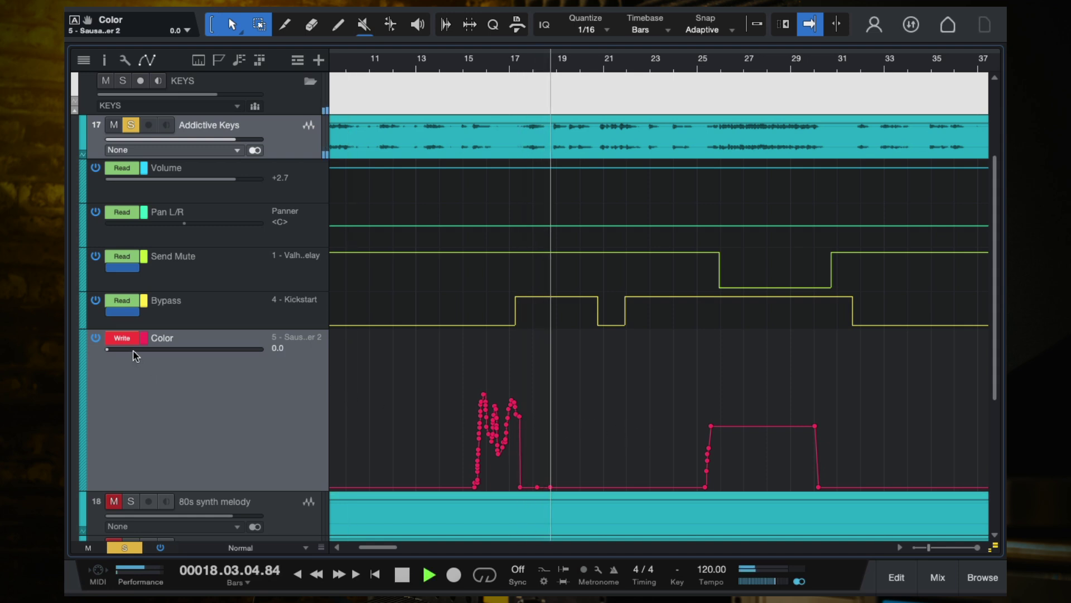
left_click_drag(136, 354, 206, 355)
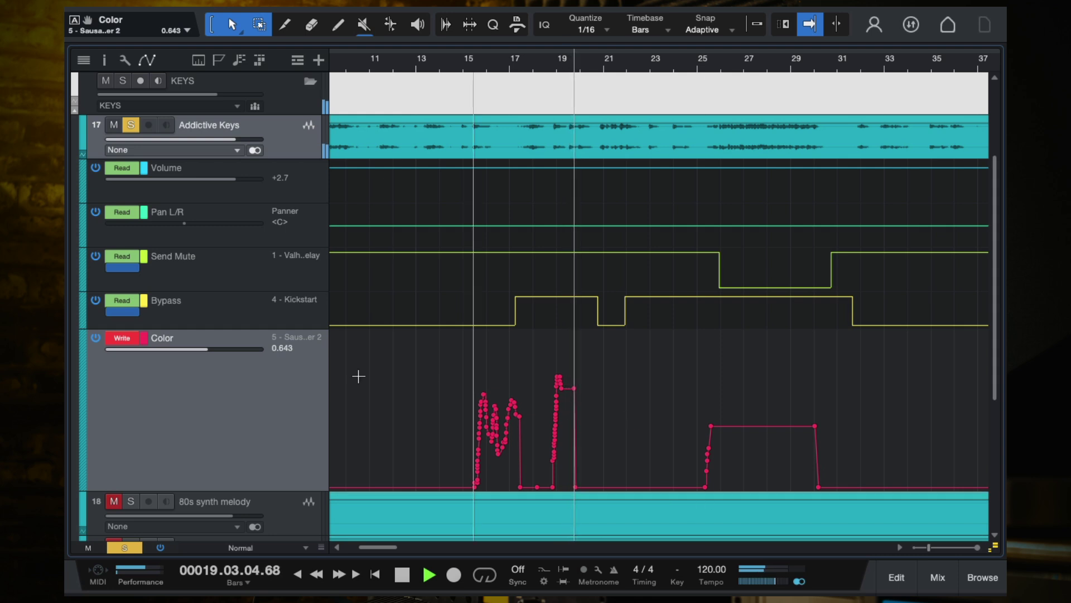
Switch the Color lane to Touch mode during playback and stop at about bar 21.
left_click(122, 337)
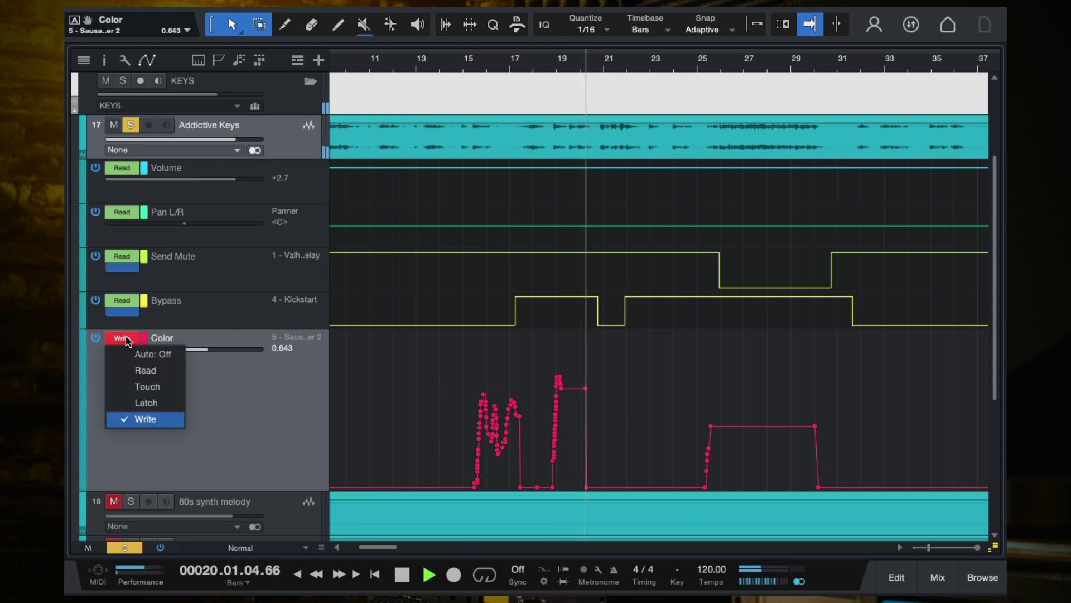
left_click(147, 386)
key("space")
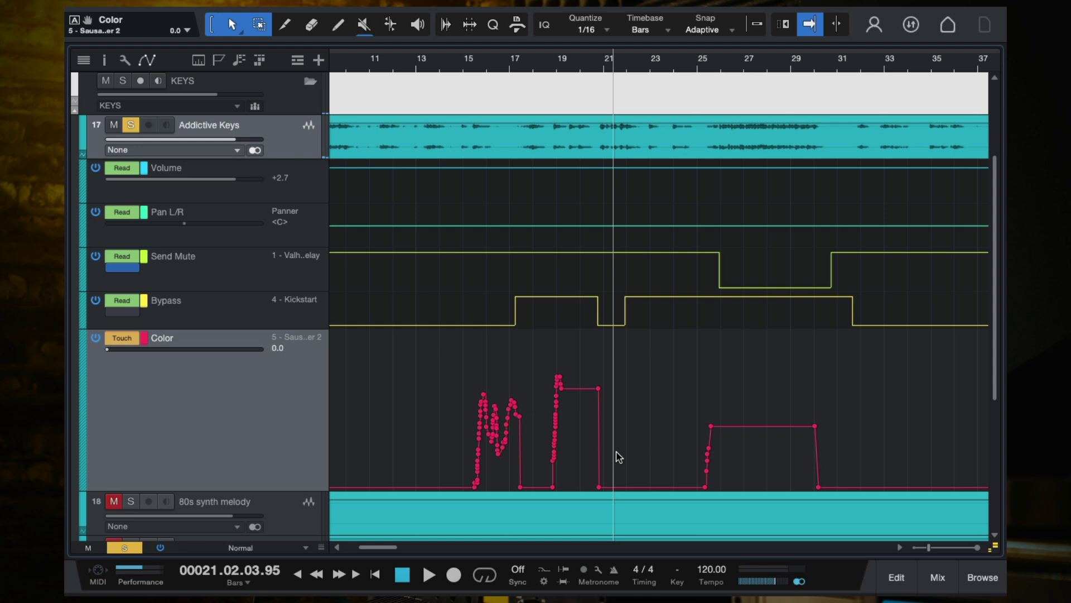
Set the Color lane's automation mode to Read.
scroll(545, 447, "down", 3)
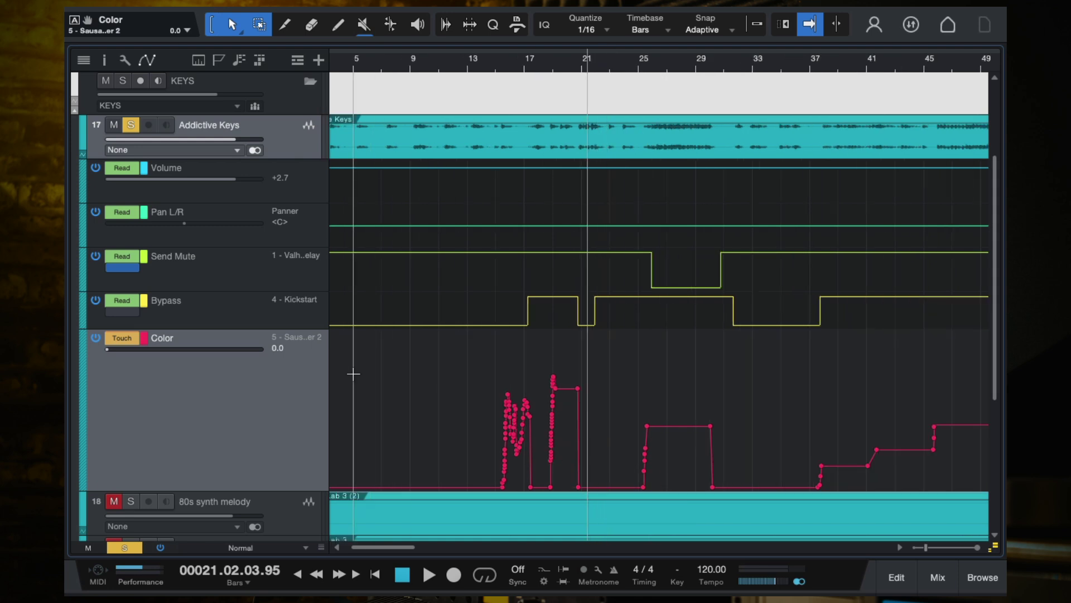
left_click(122, 337)
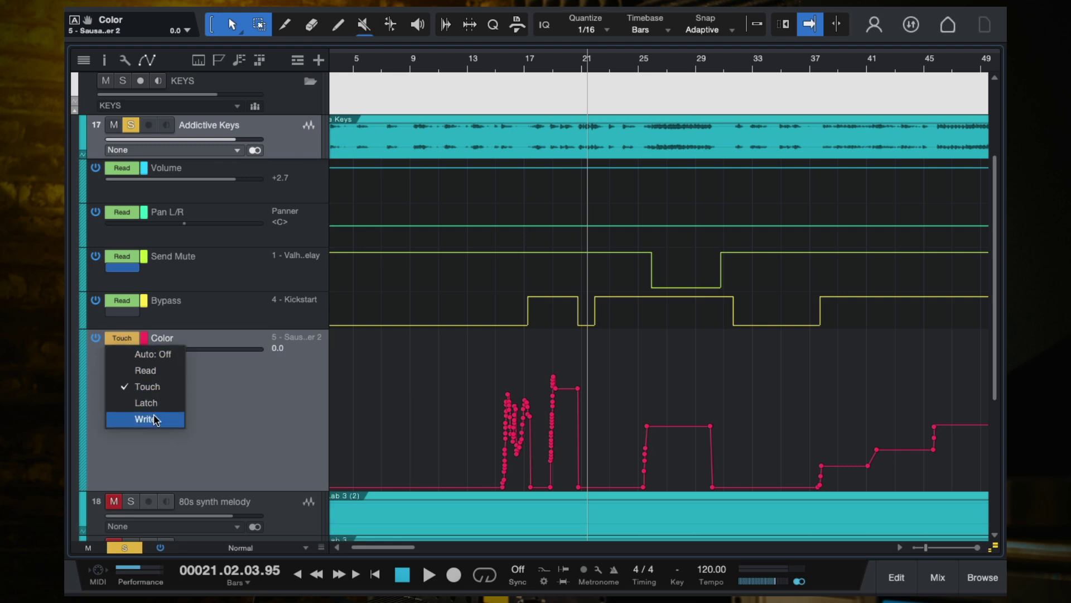
left_click(141, 370)
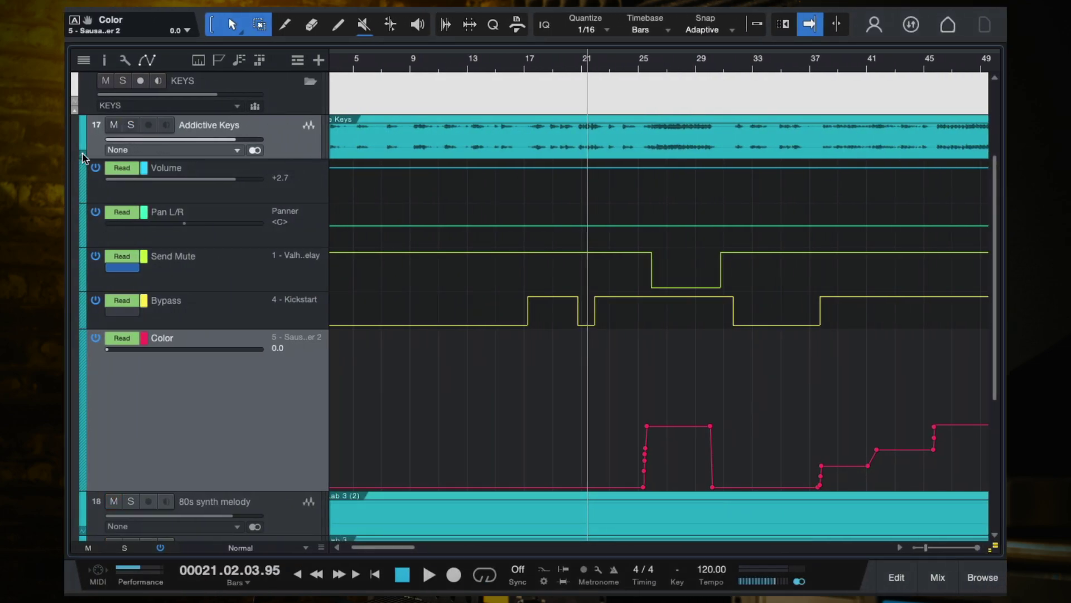
Hide the automation lanes, collapse the KEYS folder, and expand the DRUMS folder with the full song in view.
key("a")
left_click(310, 173)
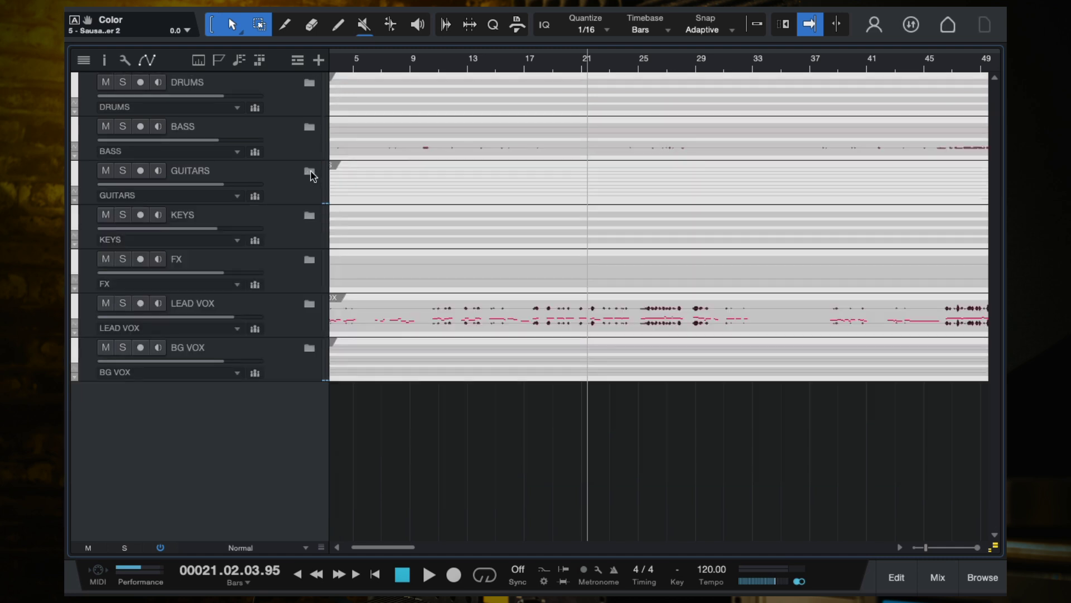
left_click(309, 83)
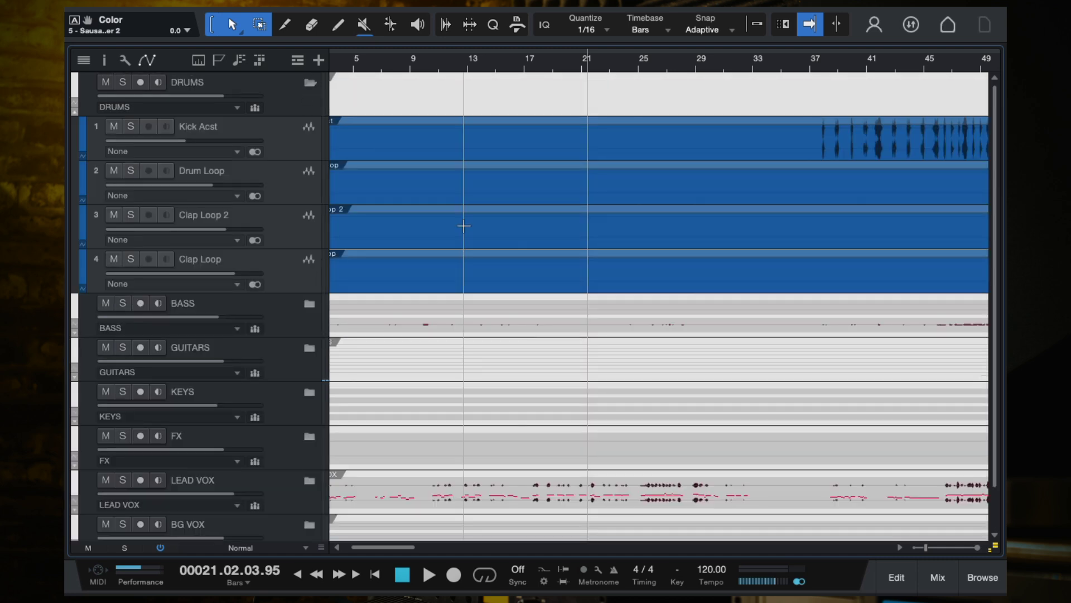
key("z")
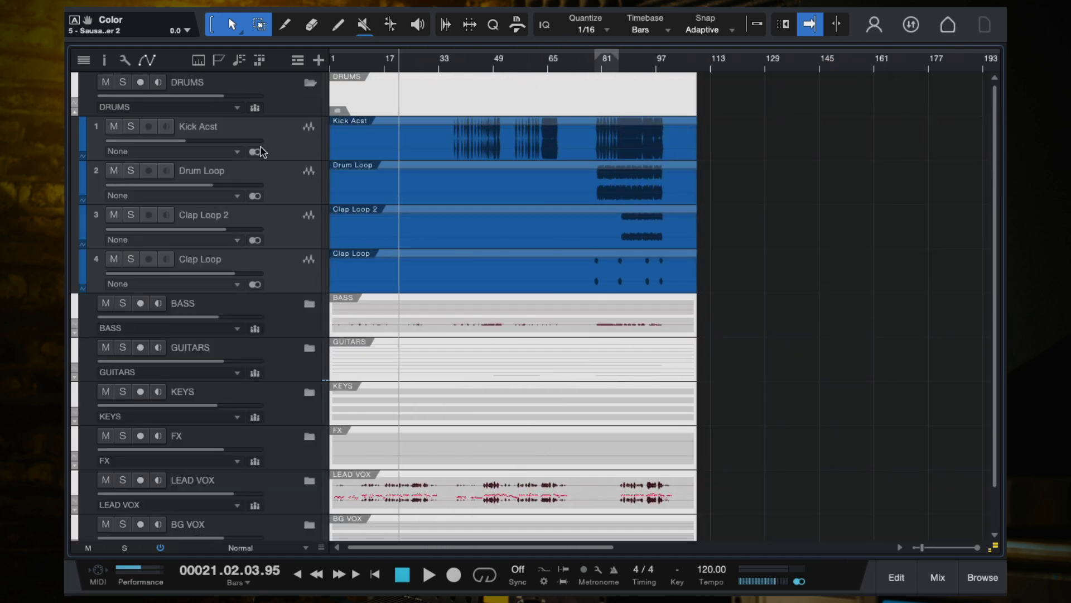
Select the Kick Acst track and open its OTT insert from the mixer.
left_click(297, 144)
key("F3")
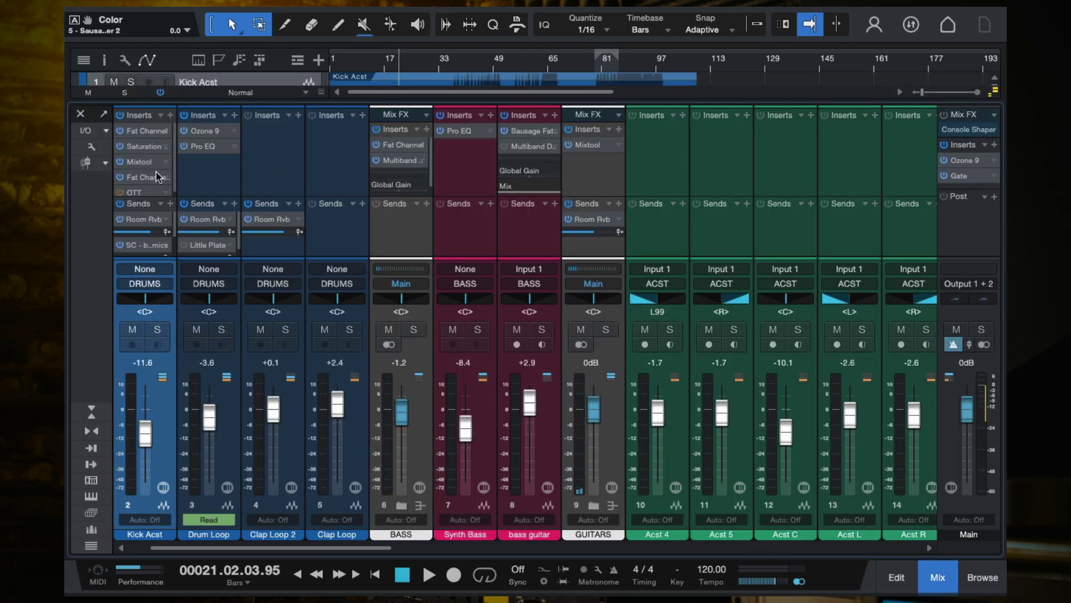
scroll(176, 176, "down", 1)
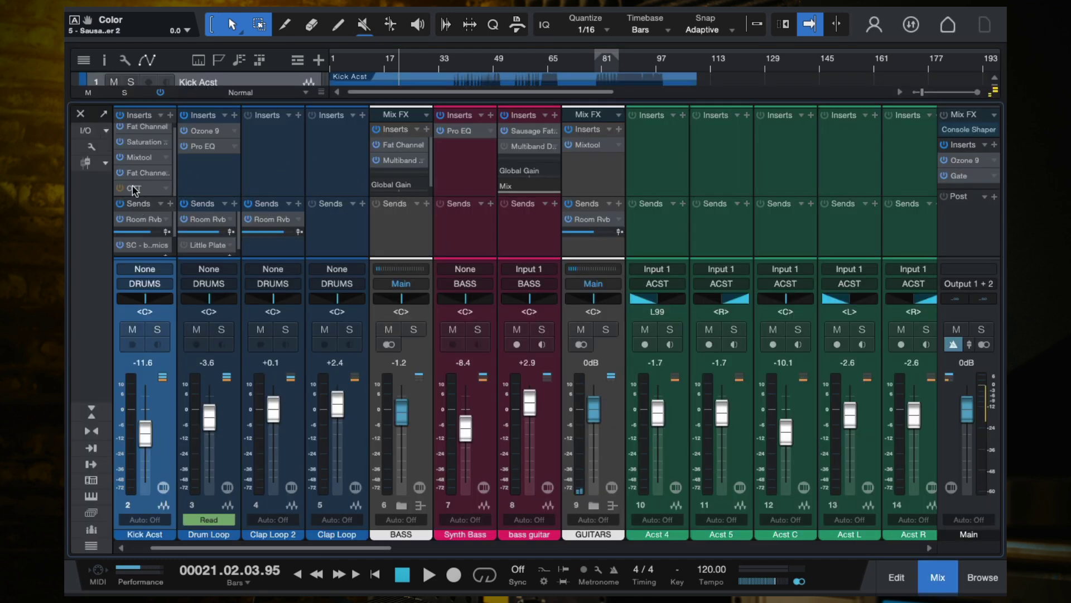
double_click(134, 189)
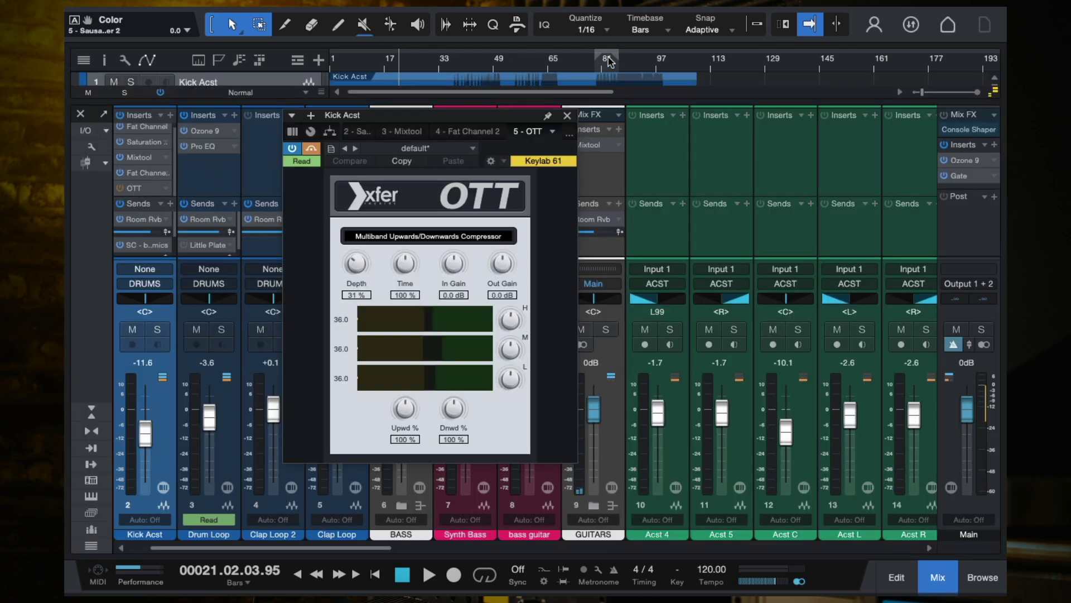
Check OTT's bypass state at several song positions, including about bars 78 and 88, and start playback from bar 85.
left_click(563, 66)
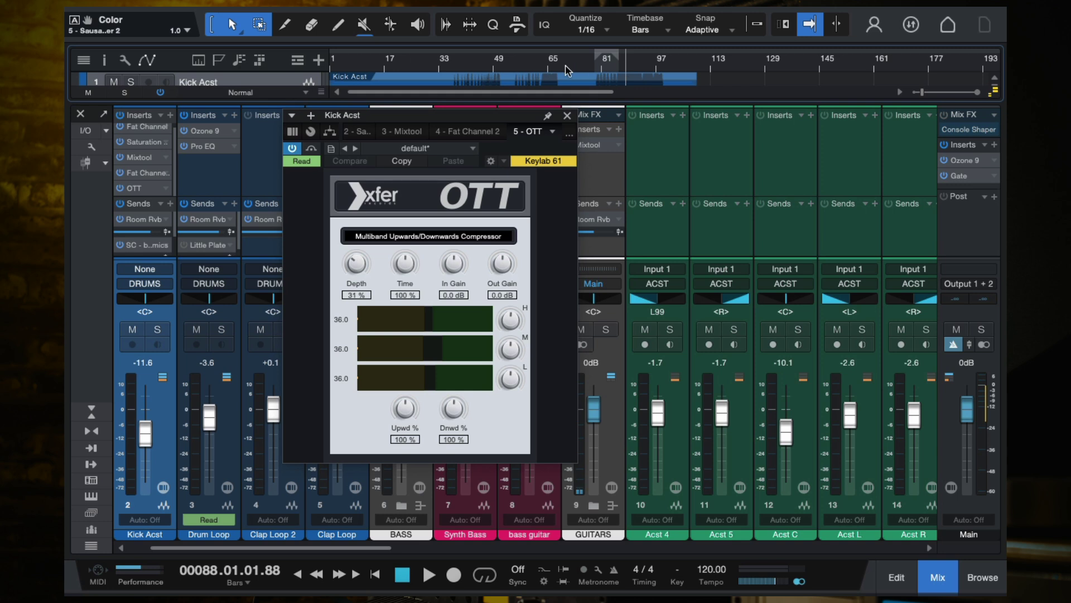
left_click(535, 66)
left_click(574, 68)
left_click(593, 64)
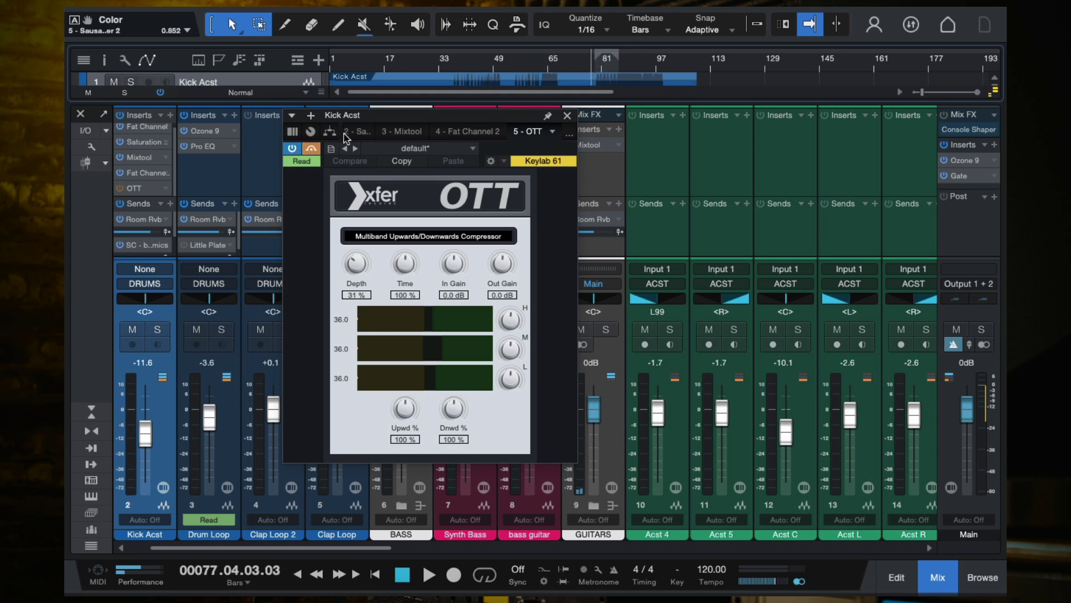
left_click(612, 76)
key("space")
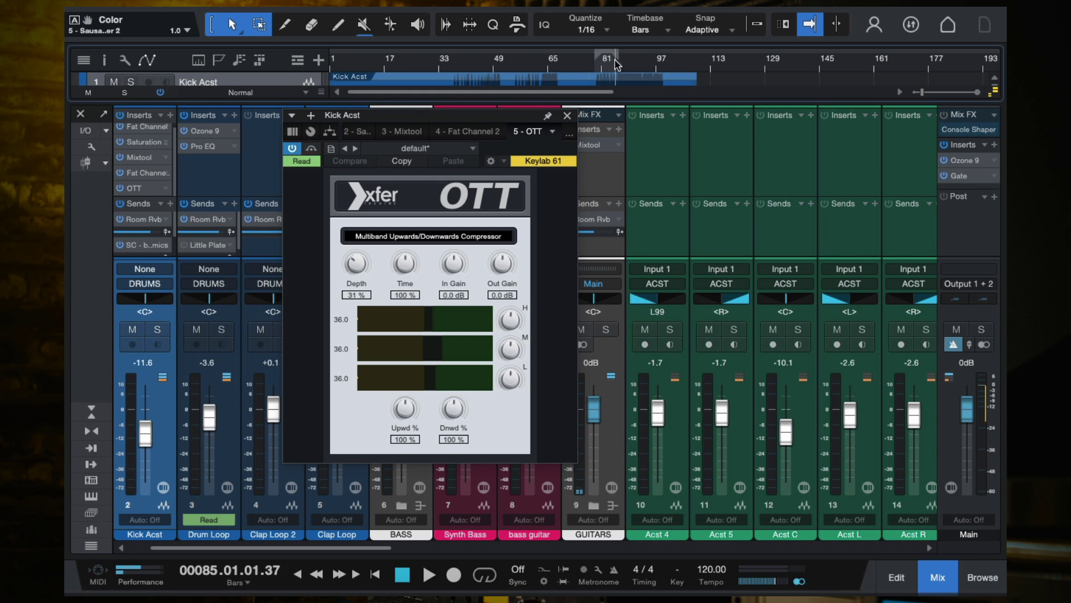
Deactivate OTT during playback, stop at bar 87, reactivate it, and toggle its bypass off and back on.
left_click(292, 149)
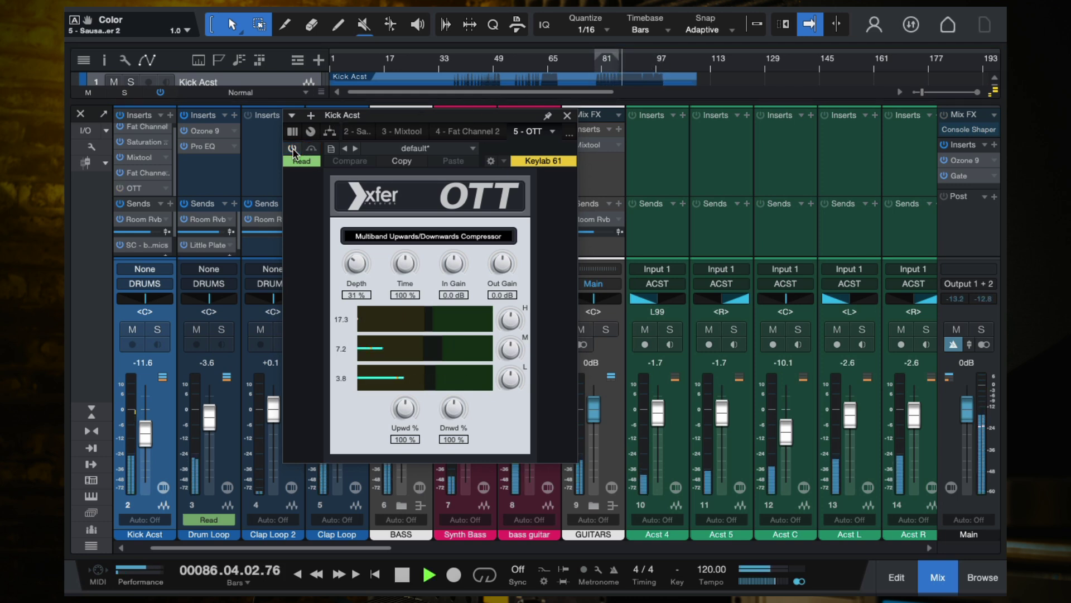
key("space")
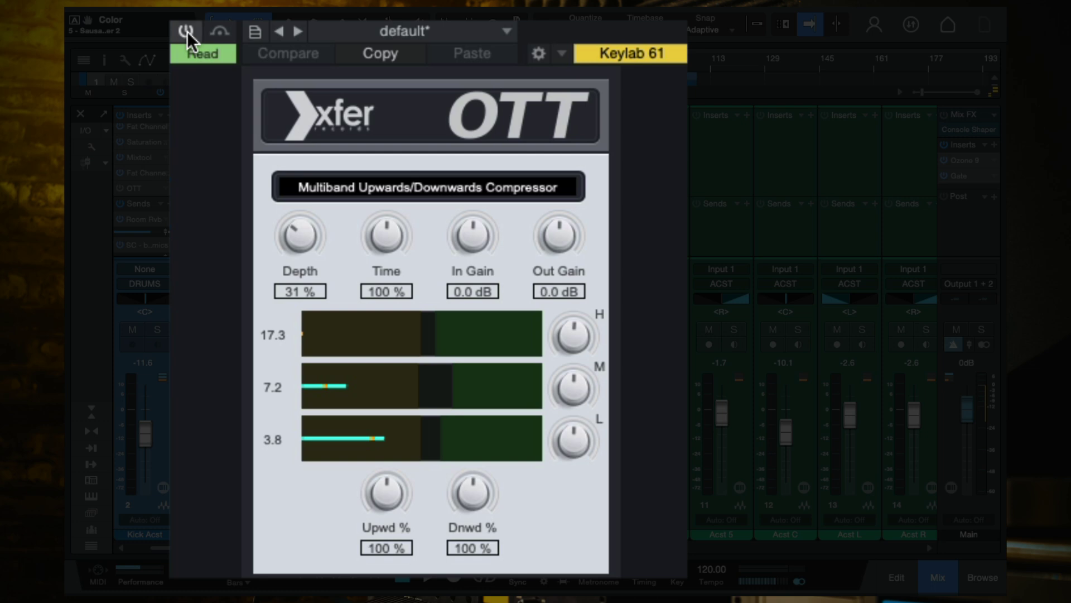
left_click(187, 32)
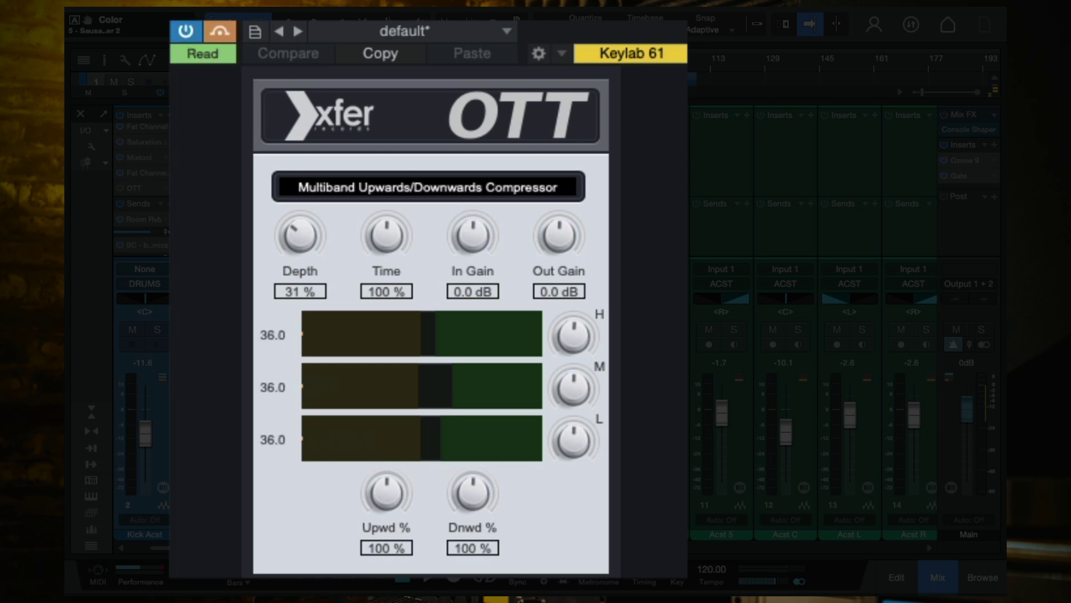
left_click(220, 34)
left_click(220, 38)
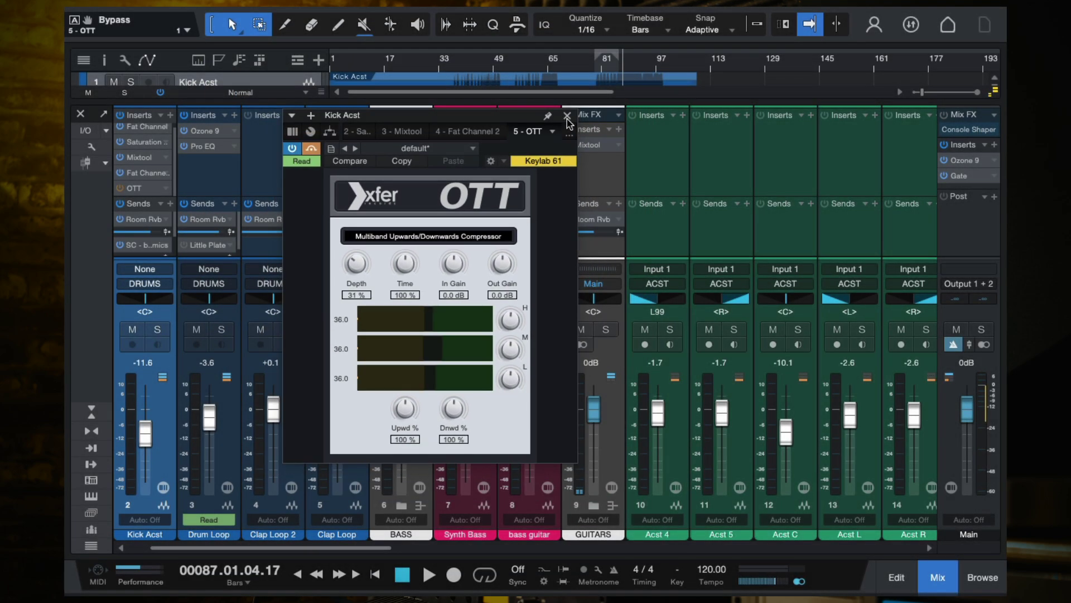
Close OTT and the mixer, and expand the Kick Acst automation lanes with the OTT Bypass lane selected.
left_click(570, 114)
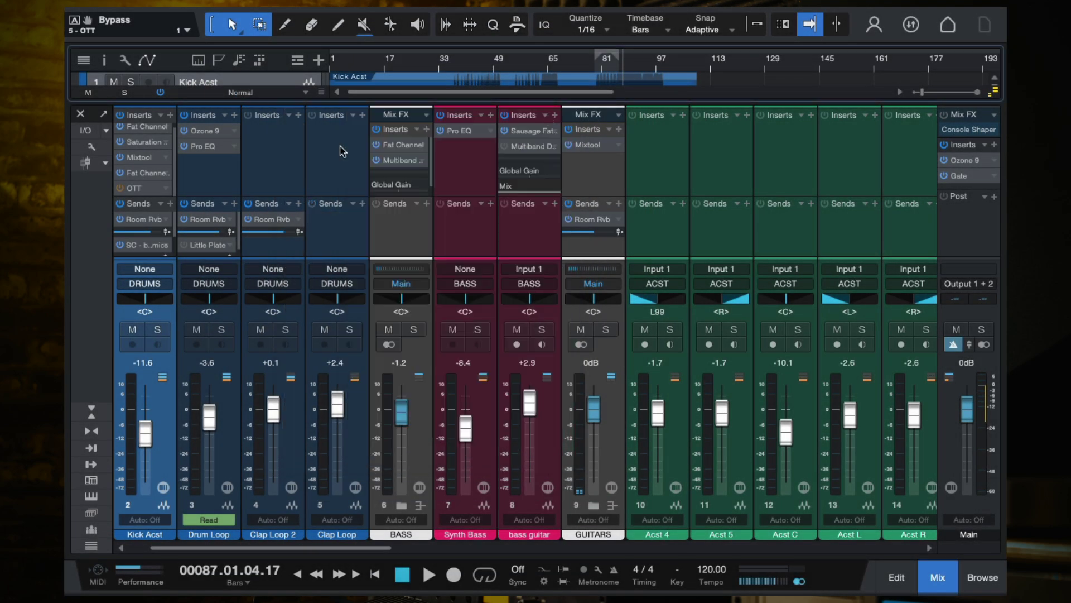
key("F3")
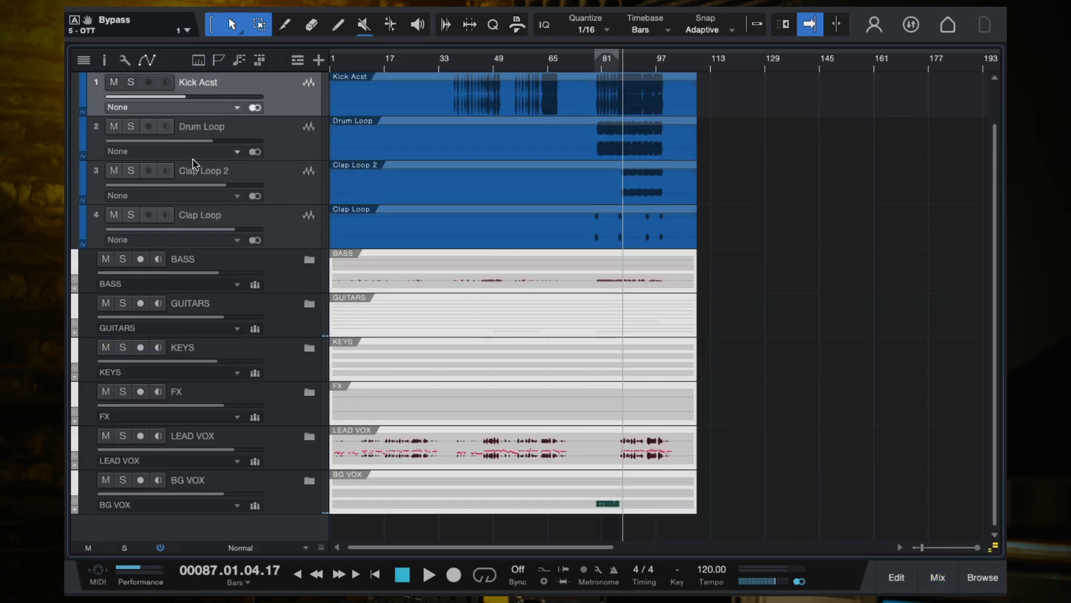
left_click(82, 113)
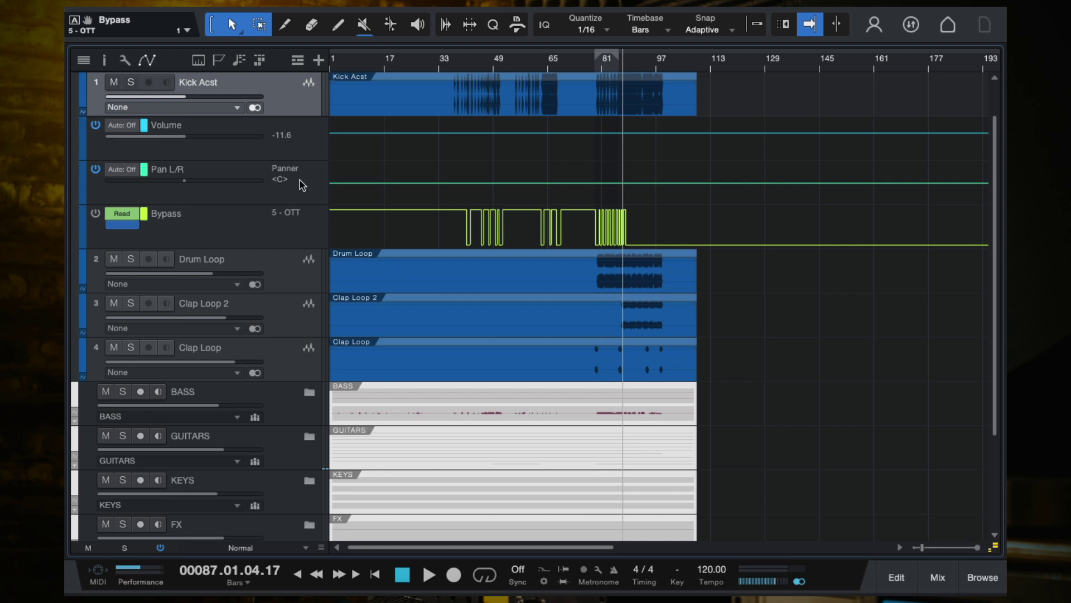
left_click(287, 240)
Examine the OTT Bypass automation and audition it by playing from about bar 40 to bar 42.
scroll(690, 222, "up", 1)
scroll(690, 222, "up", 3)
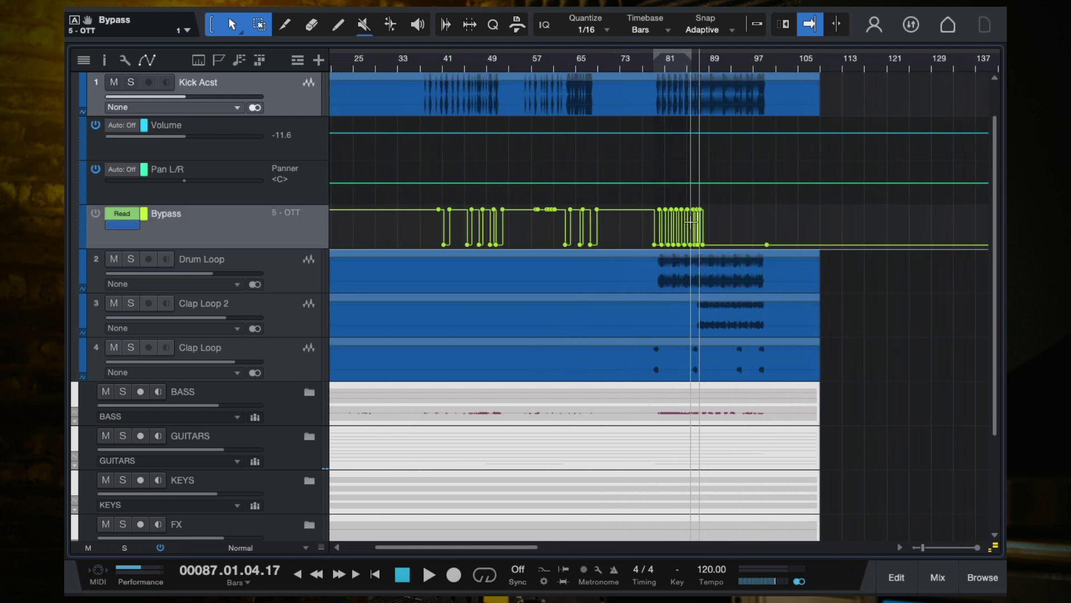
scroll(691, 222, "down", 3)
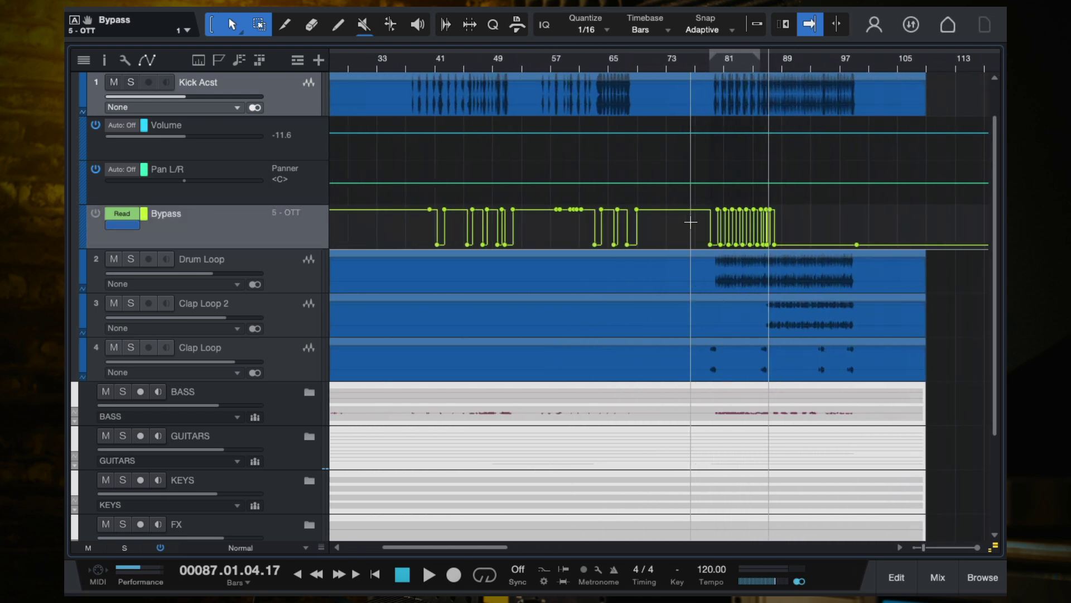
scroll(691, 222, "down", 3)
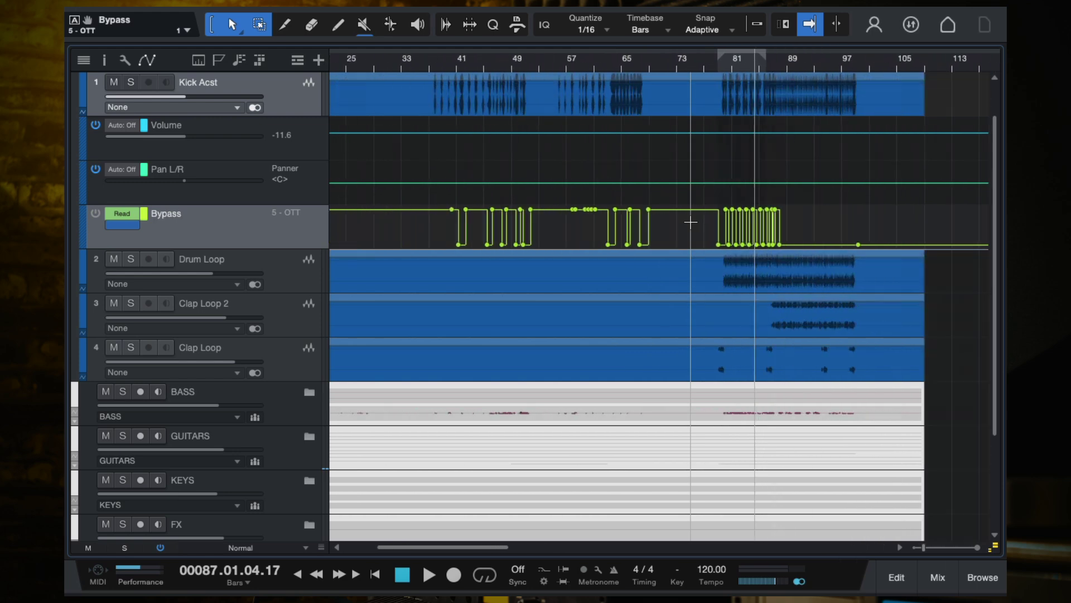
left_click(524, 67)
scroll(524, 67, "up", 4)
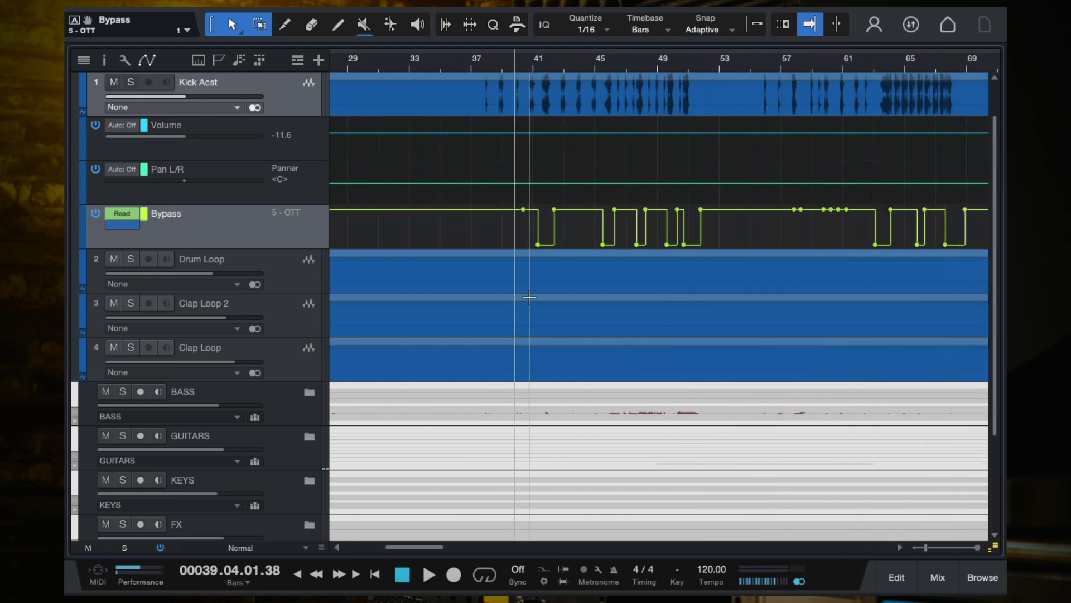
key("space")
scroll(610, 236, "up", 2)
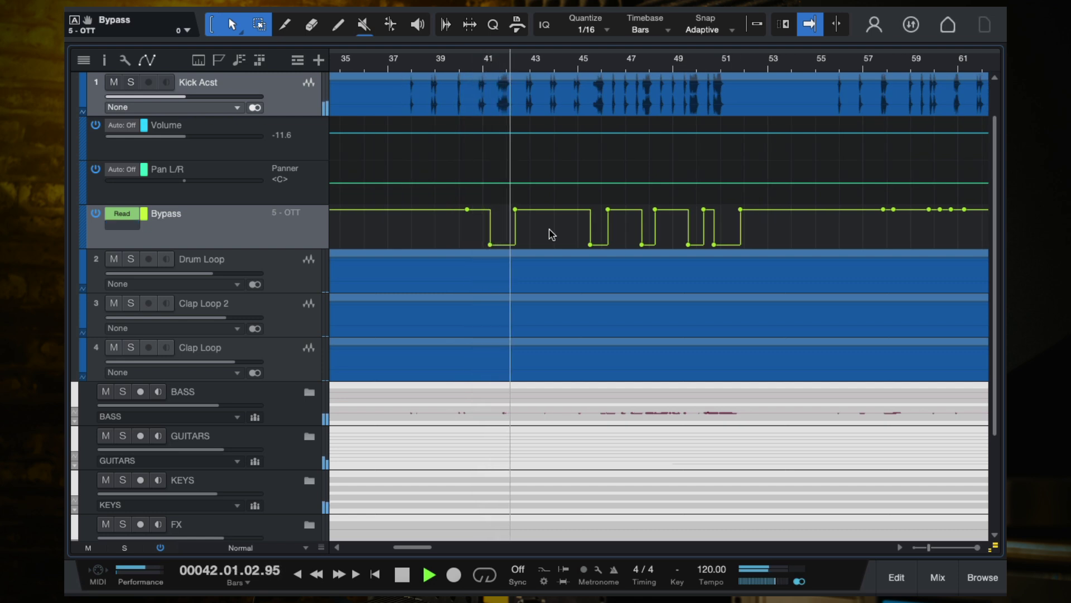
key("space")
Audition the next OTT Bypass switch by playing from bar 45 to bar 46.
scroll(551, 234, "down", 2)
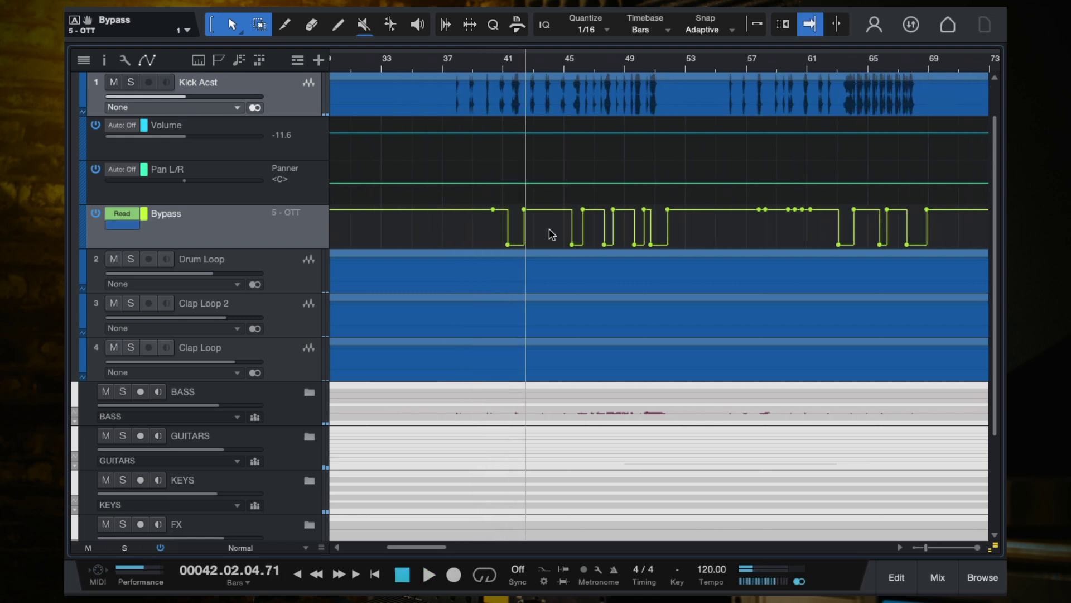
scroll(551, 234, "up", 2)
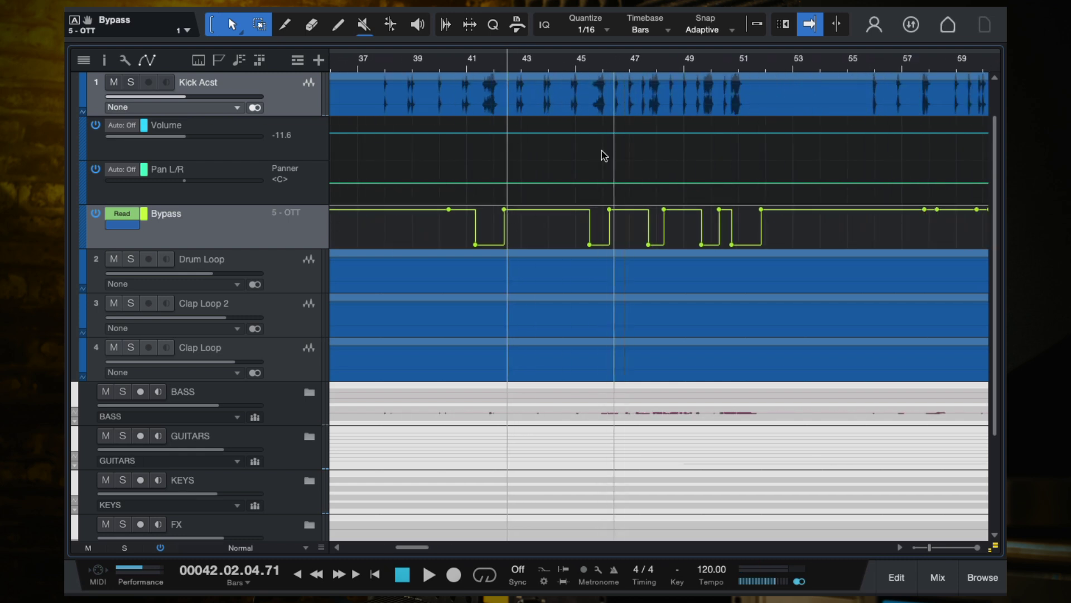
left_click(583, 54)
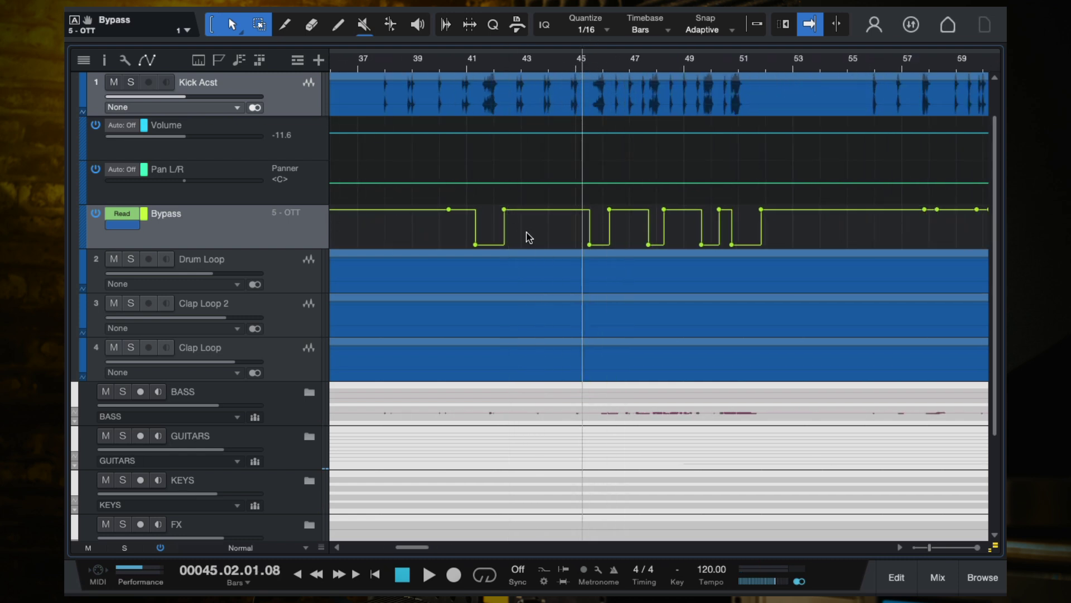
scroll(526, 234, "down", 1)
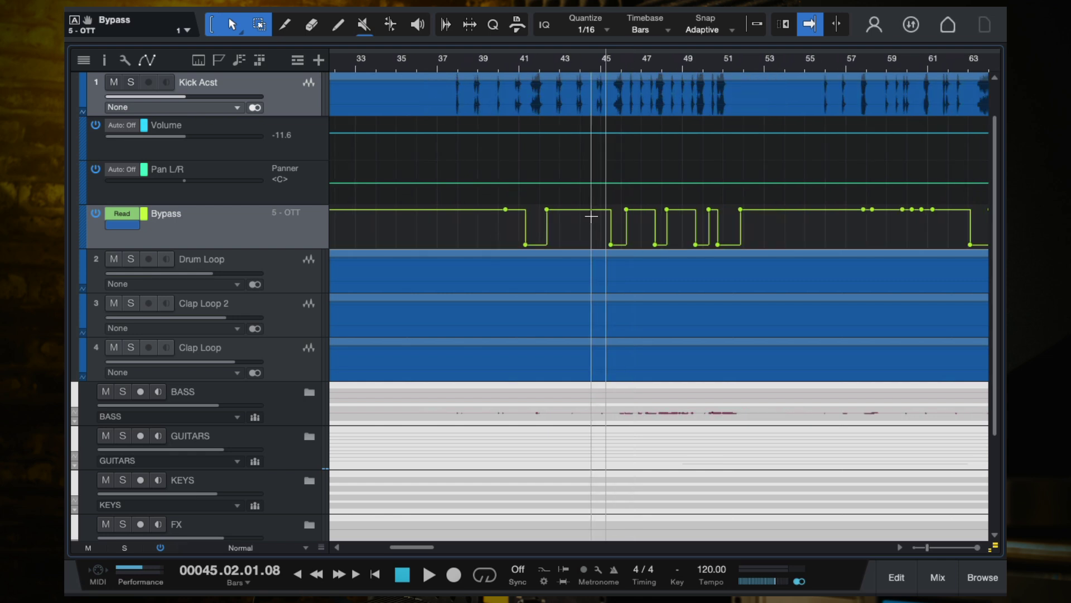
key("space")
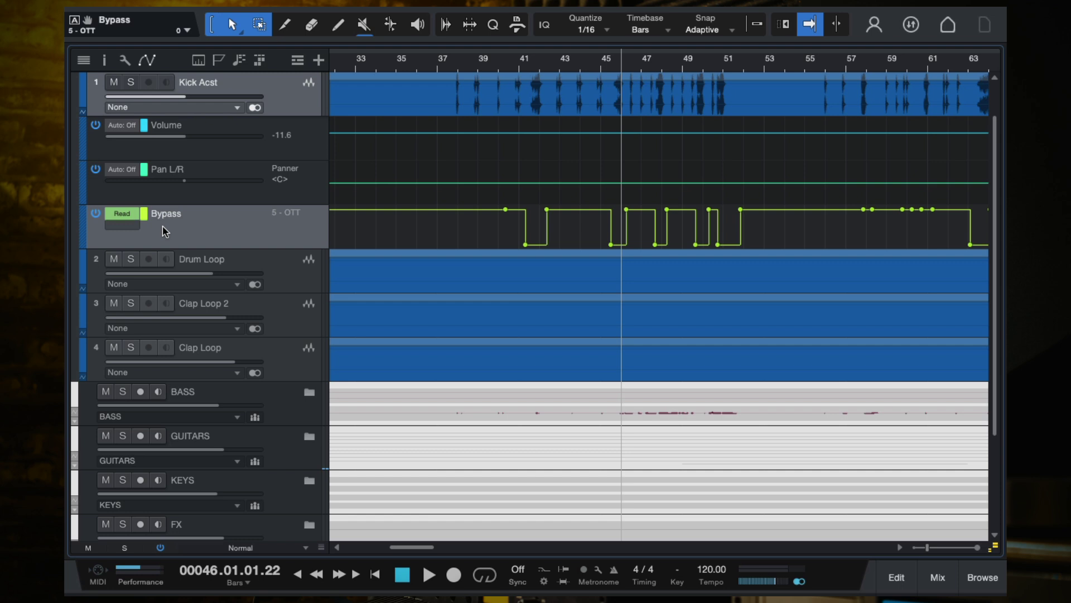
Audition the following OTT Bypass switches by playing from bar 46 to bar 51.
key("space")
scroll(538, 239, "up", 2)
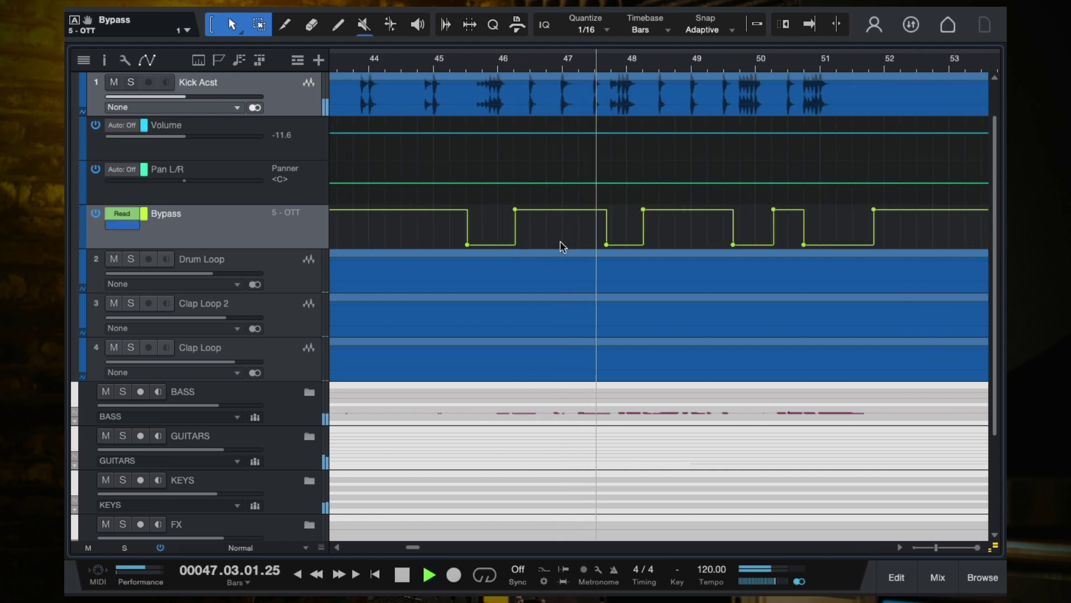
scroll(575, 246, "up", 2)
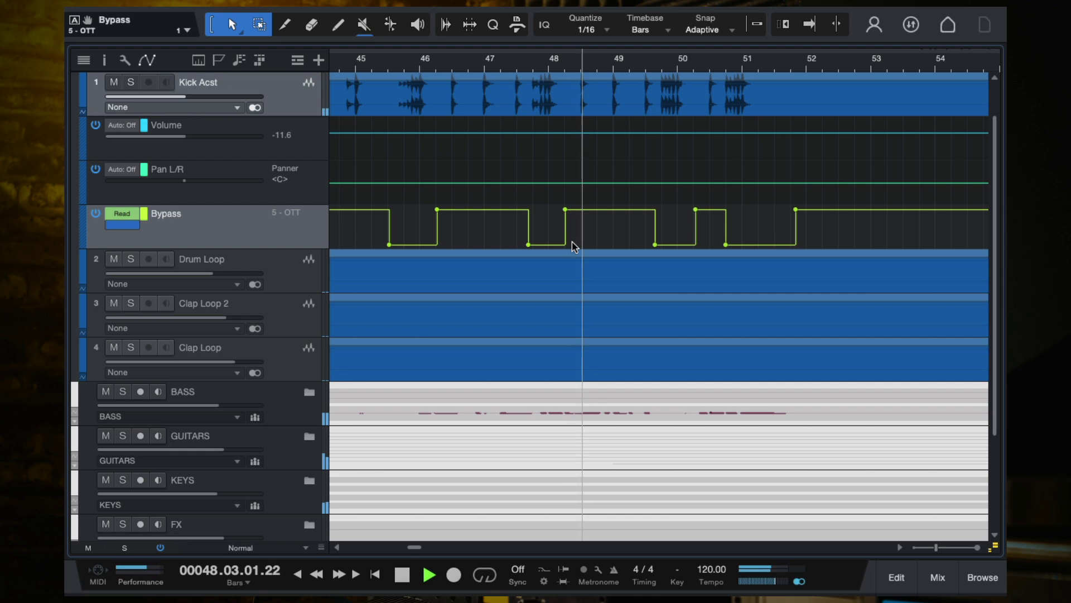
scroll(575, 246, "down", 5)
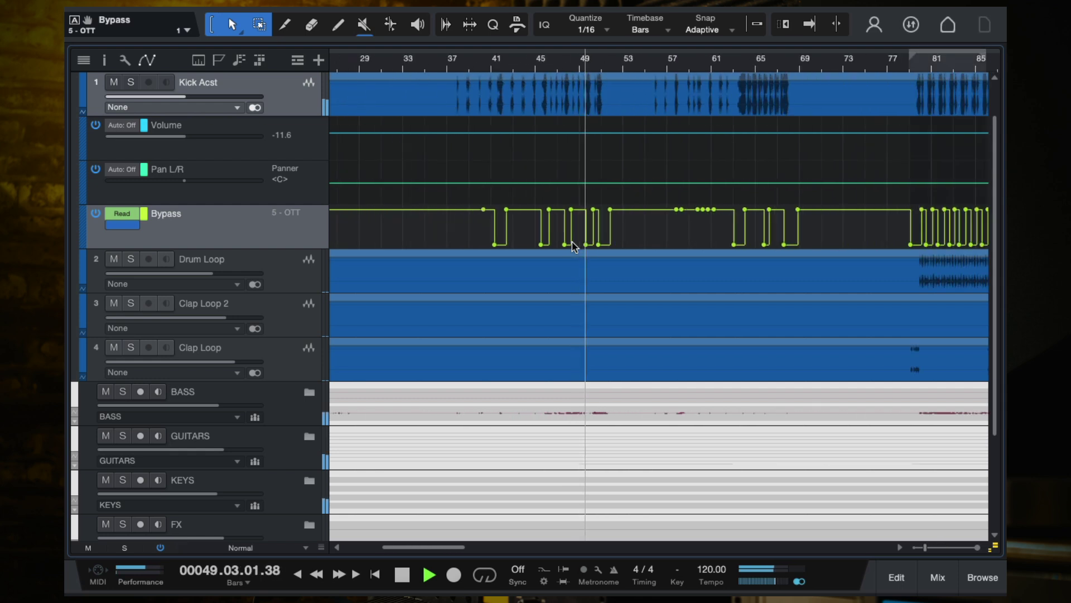
scroll(575, 246, "up", 2)
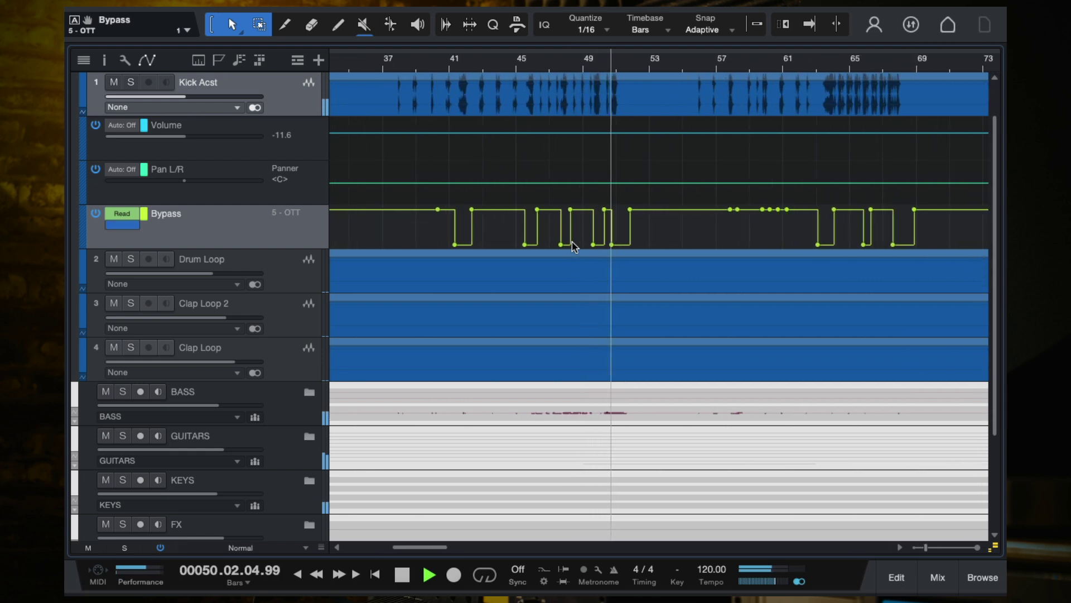
key("f")
key("space")
Audition the next group of OTT Bypass switches by playing from about bar 63 to the end of bar 66.
scroll(574, 246, "down", 2)
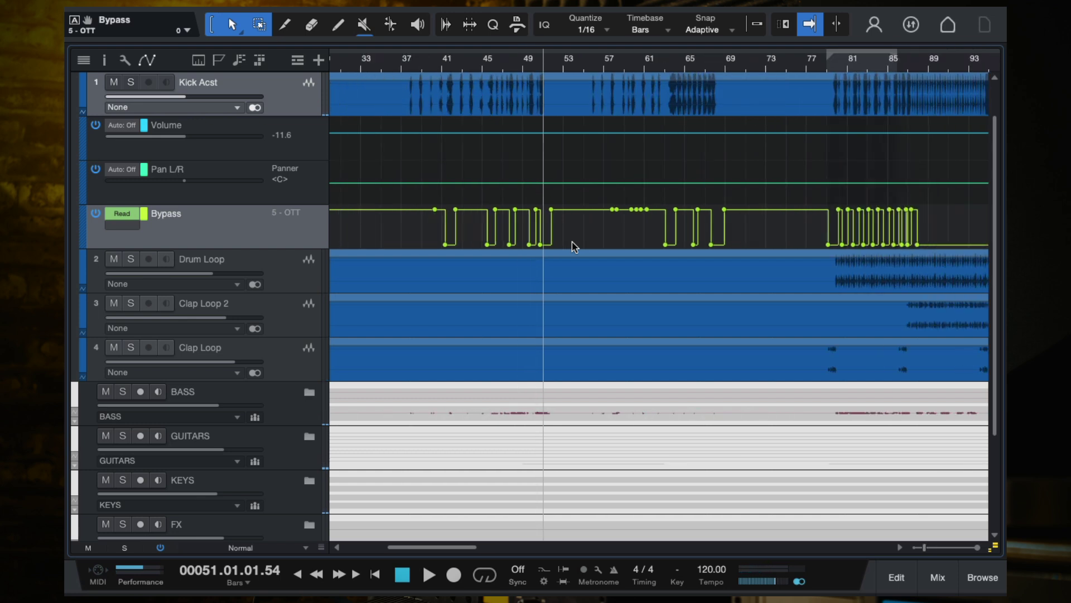
scroll(714, 193, "right", 2)
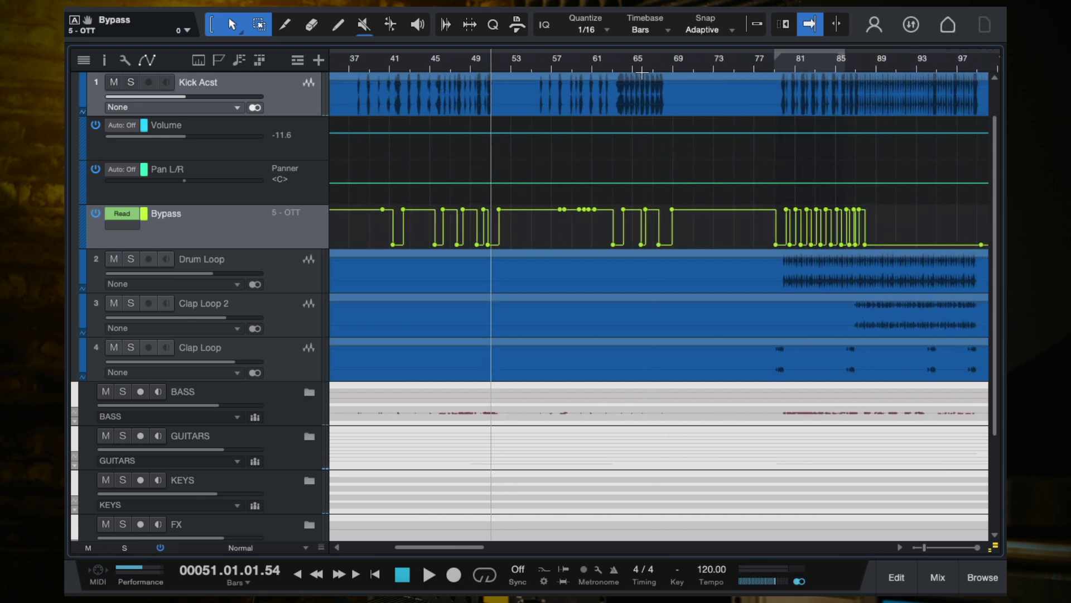
left_click(617, 61)
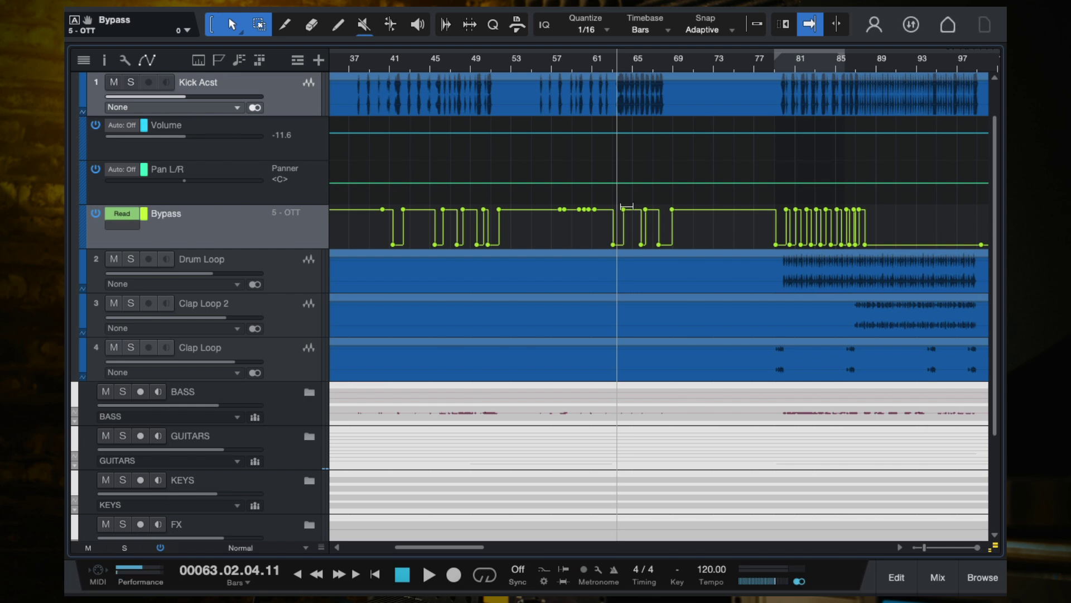
scroll(631, 210, "up", 1)
key("space")
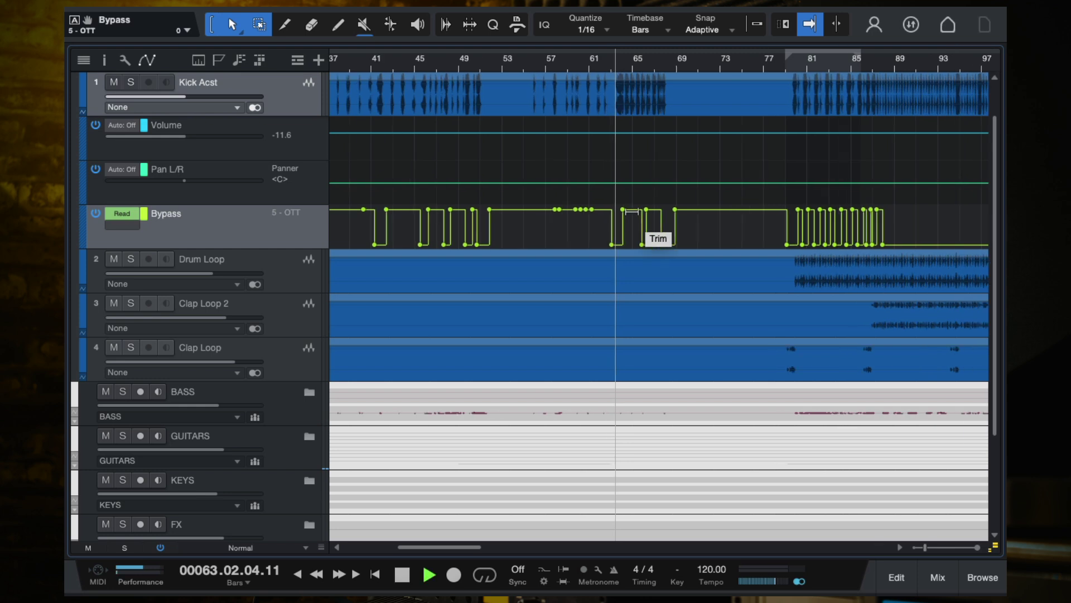
scroll(632, 211, "up", 1)
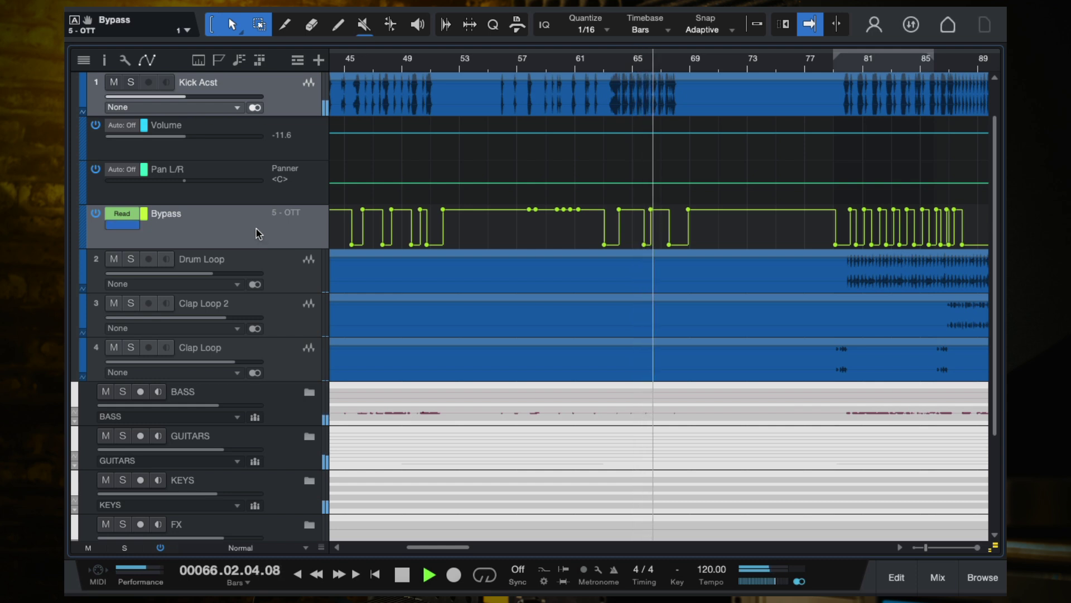
key("space")
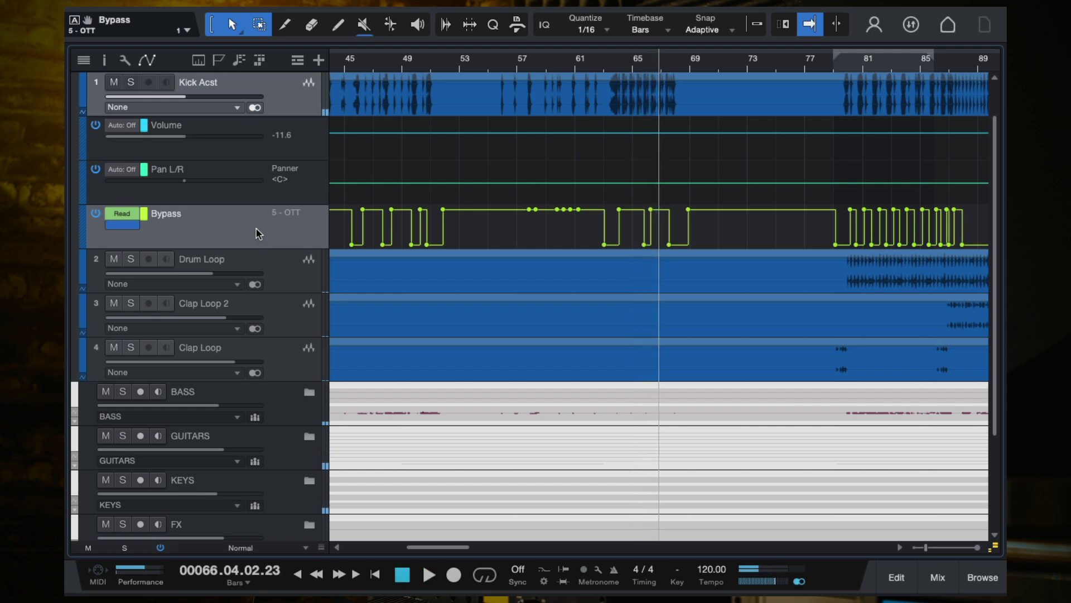
Continue playback through the last switch of this group, stopping at about bar 68.
scroll(785, 190, "down", 2)
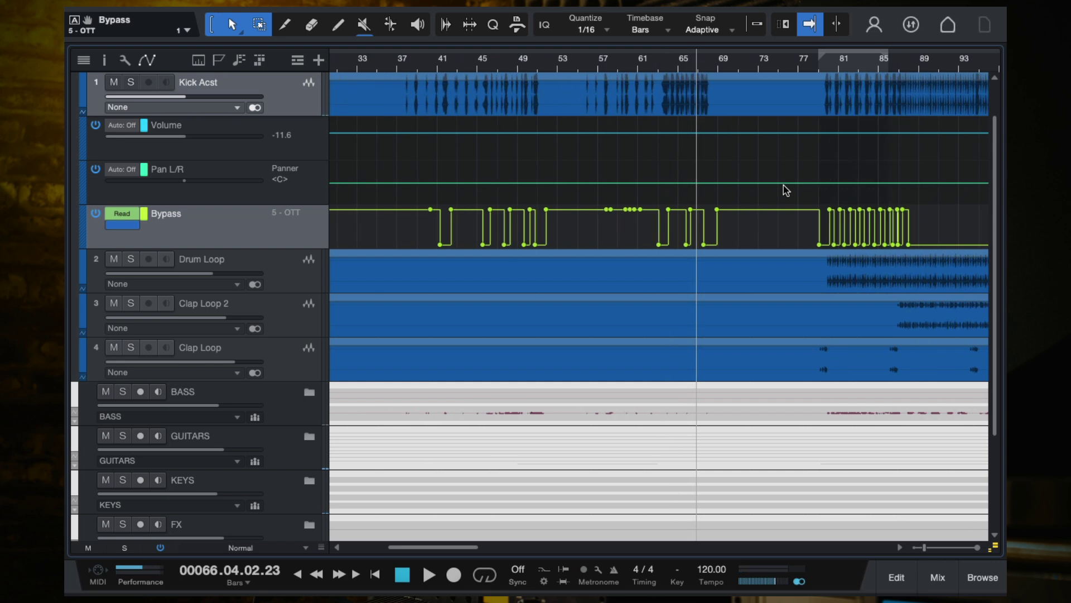
key("space")
scroll(755, 226, "up", 6)
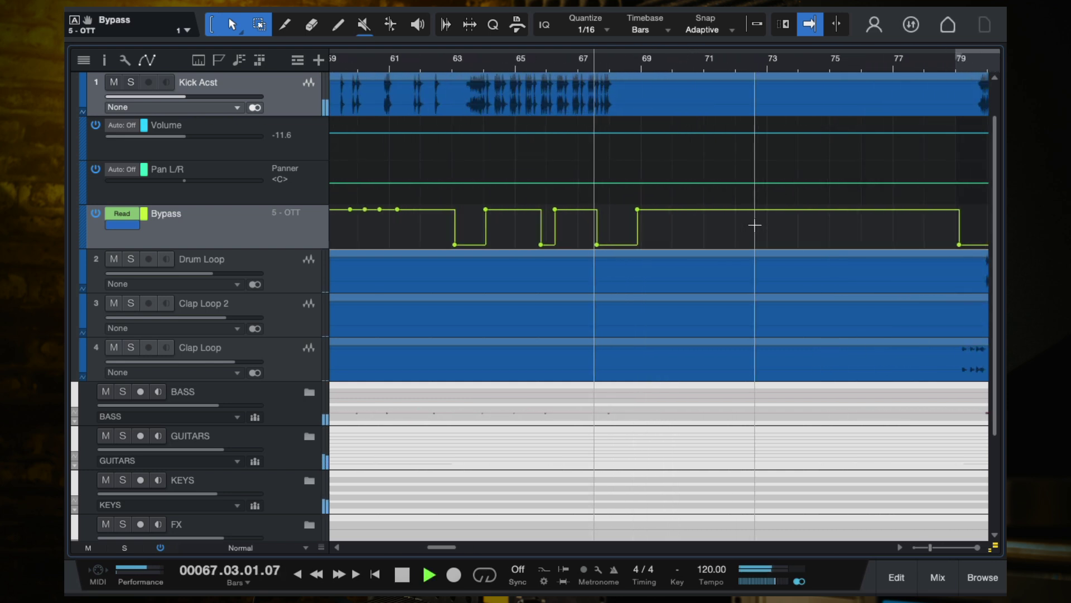
scroll(704, 246, "down", 5)
key("space")
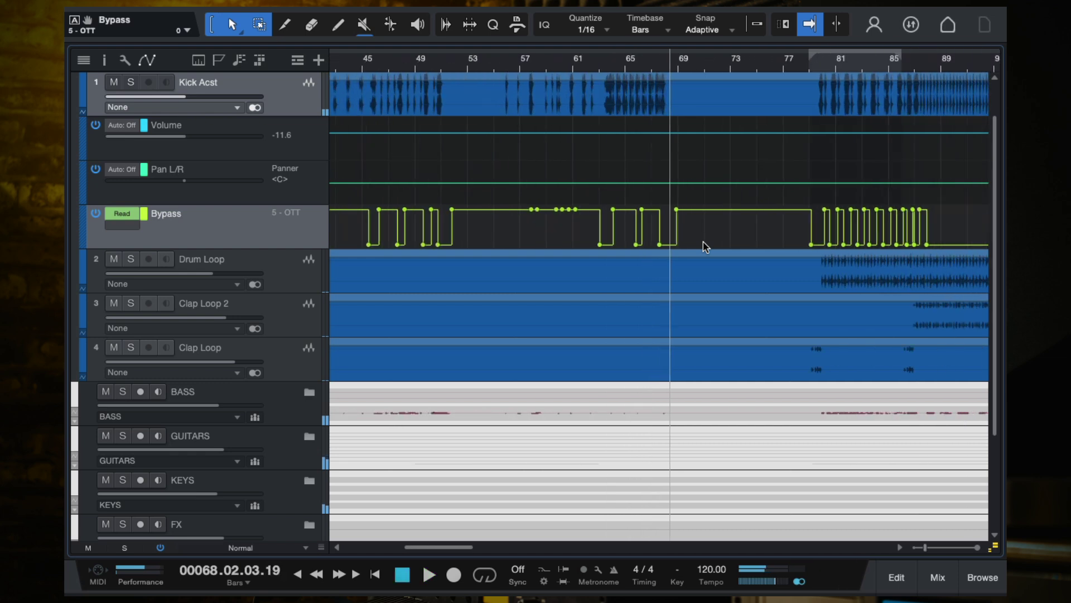
Replay the OTT Bypass switch around bar 64, starting at about bar 63.
scroll(706, 246, "down", 4)
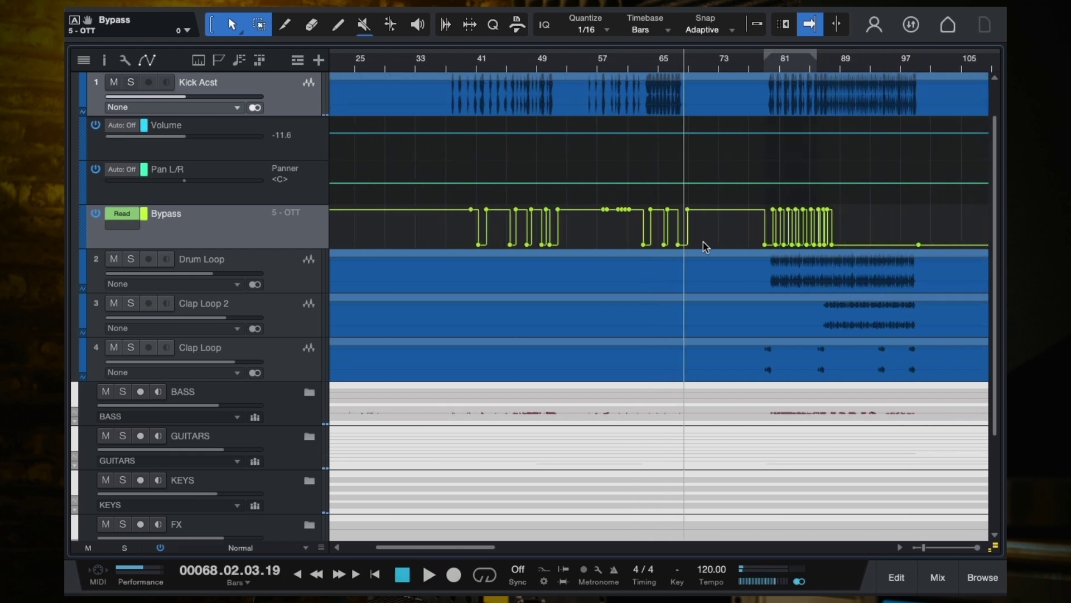
scroll(705, 246, "up", 5)
left_click(553, 63)
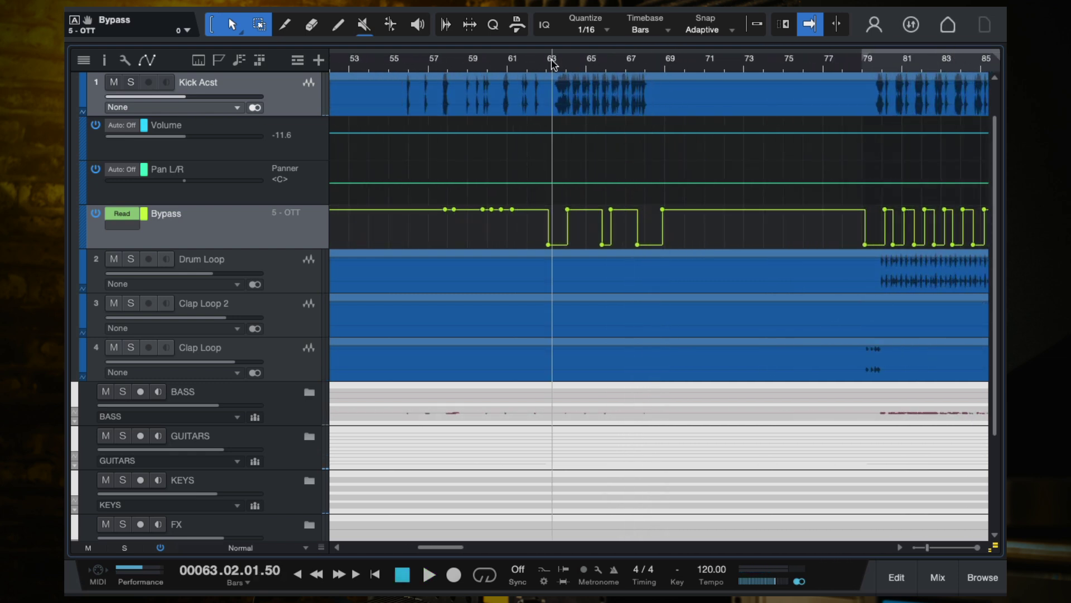
scroll(552, 241, "up", 5)
key("space")
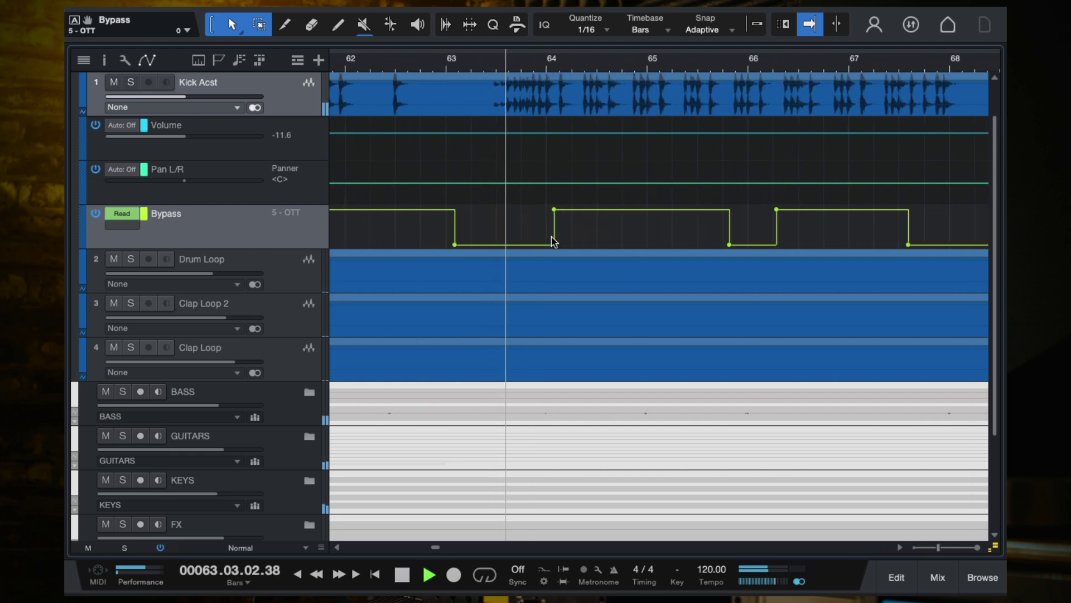
scroll(551, 240, "right", 2)
key("space")
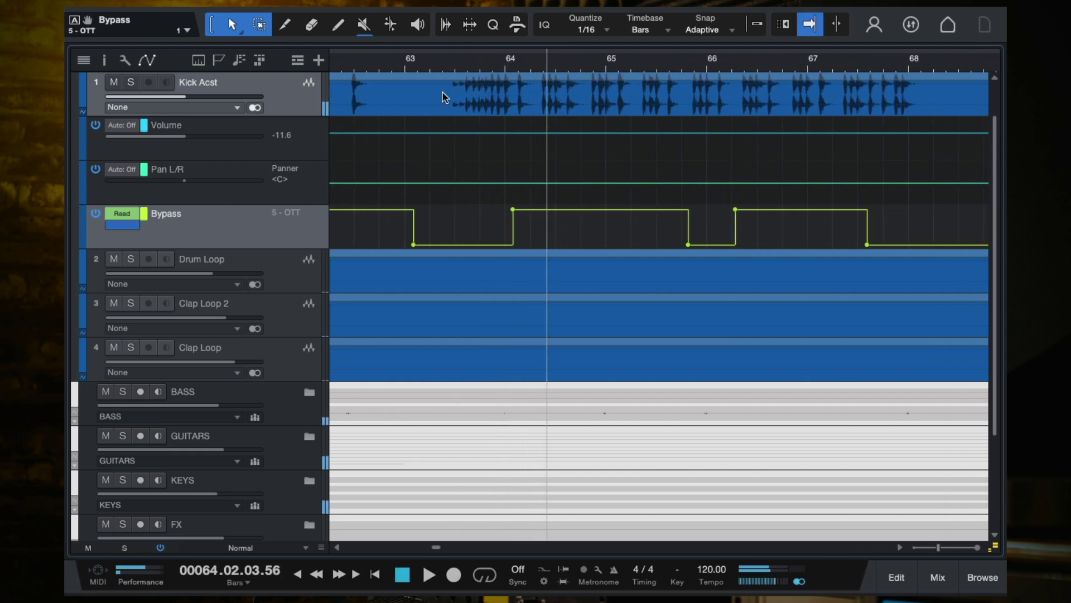
Audition the Bypass switches from about bar 63 to bar 68 with Kick Acst soloed, and clear the solo when finished.
left_click(434, 70)
key("space")
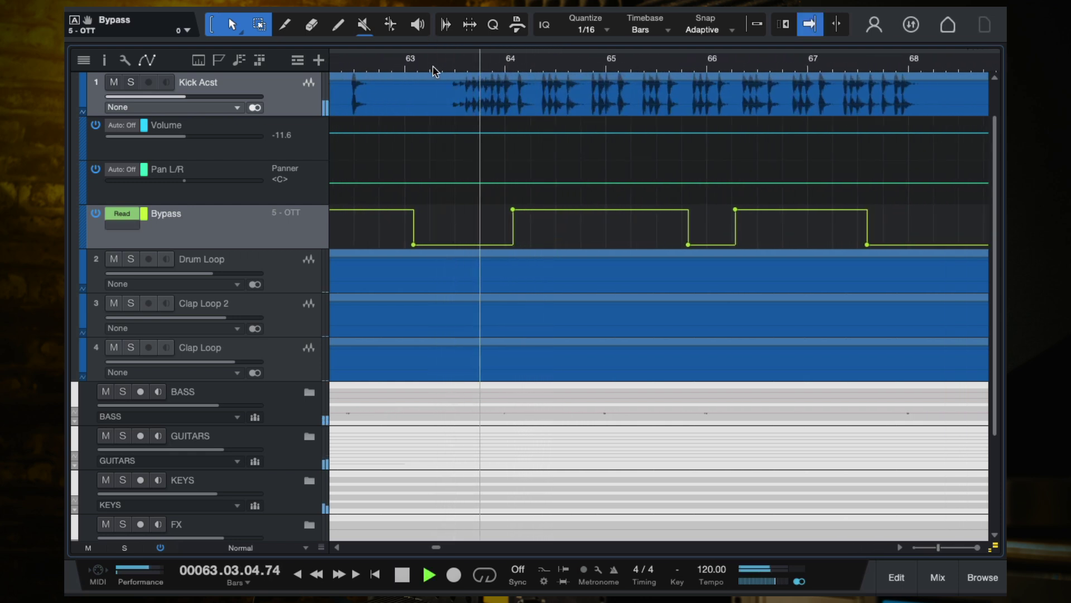
key("s")
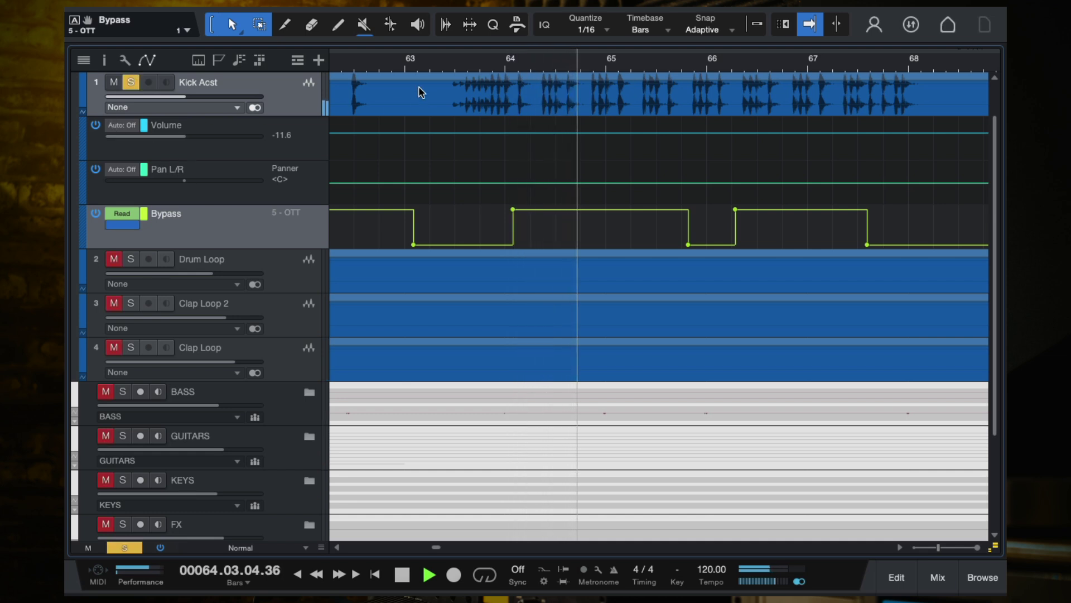
left_click(427, 65)
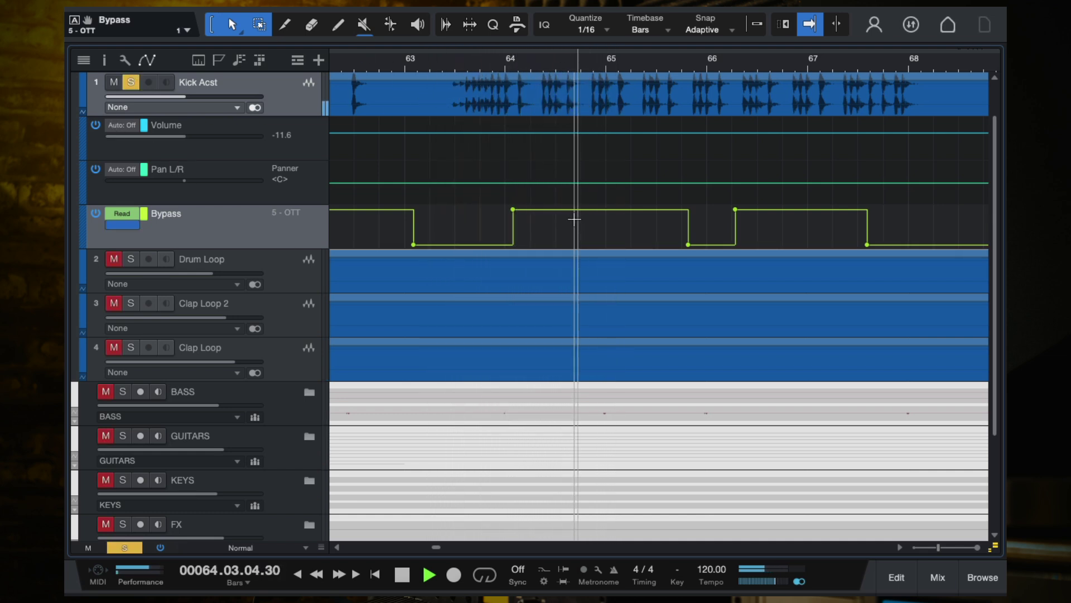
right_click(443, 66)
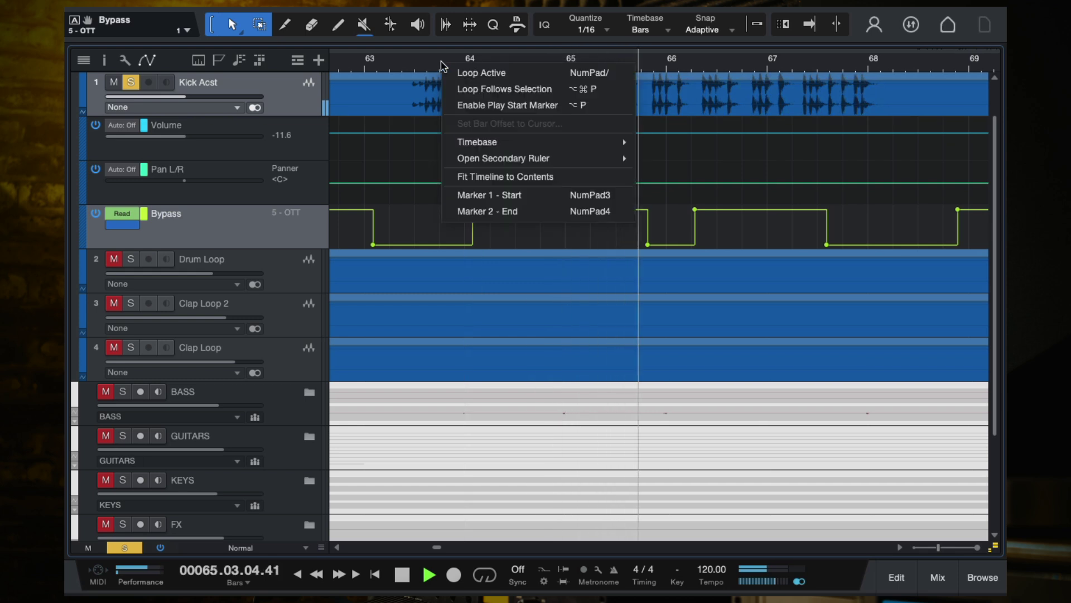
left_click(442, 66)
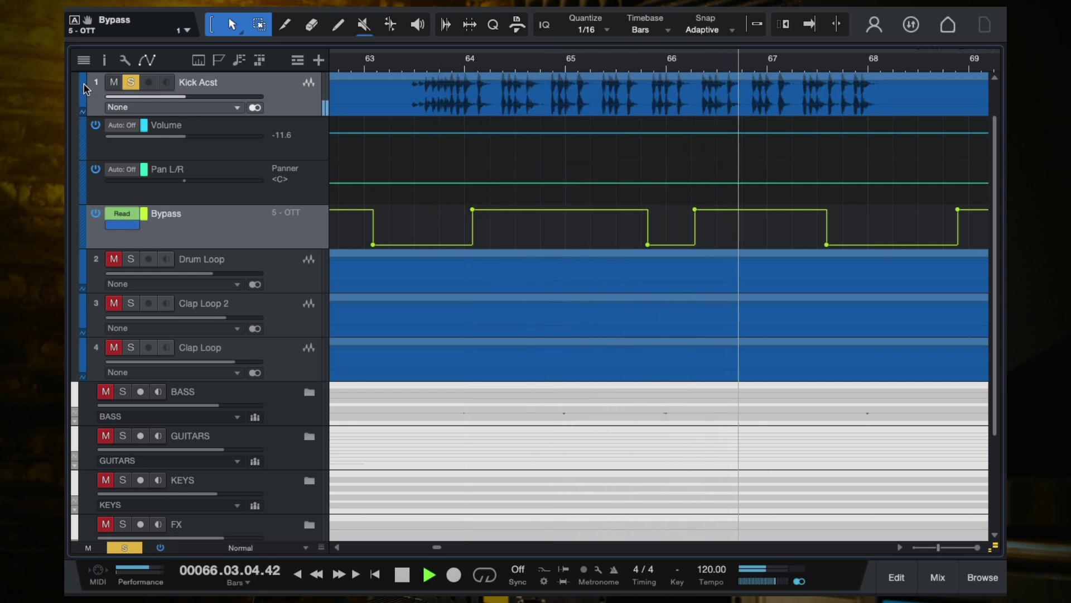
left_click(132, 82)
key("space")
key("f")
Place the playback cursor at about bar 39 and set the Kick Acst track's OTT Bypass automation to Write mode.
key("w")
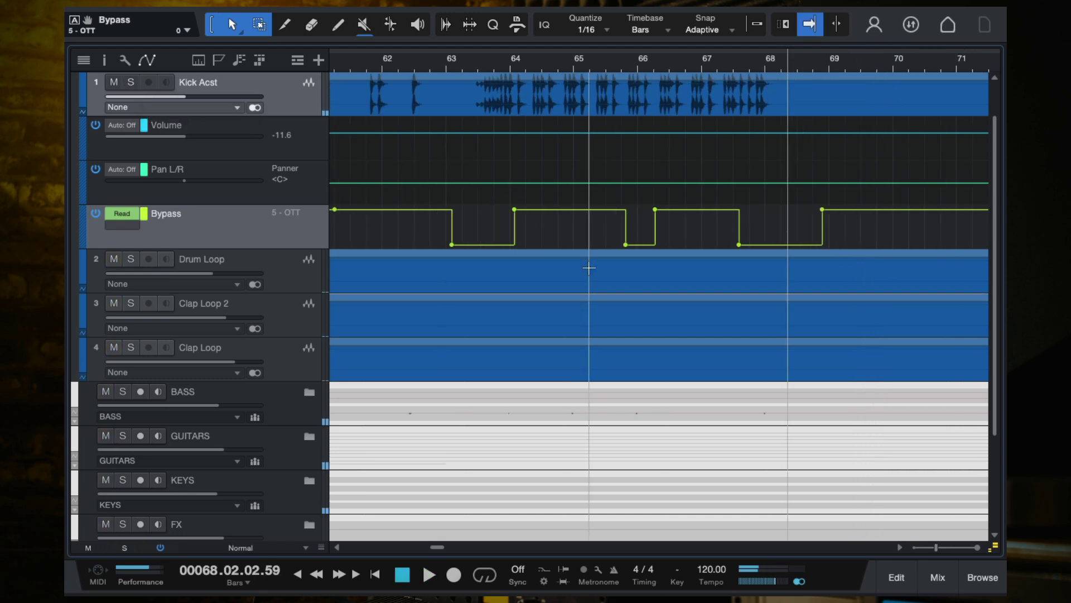
key("w")
key("w")
key("w")
key("w")
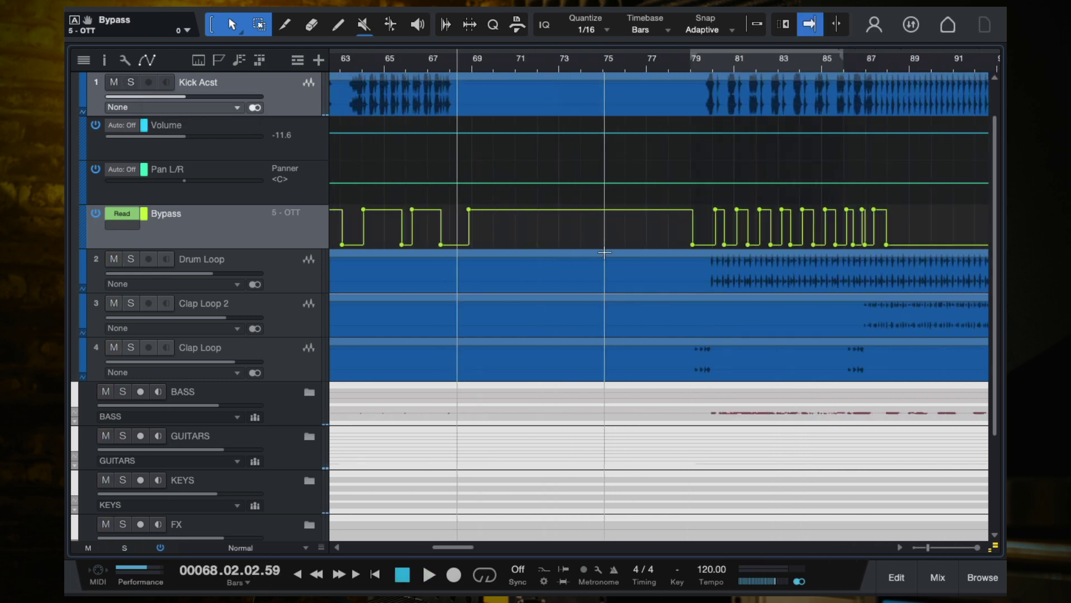
key("w")
key("w")
key("w")
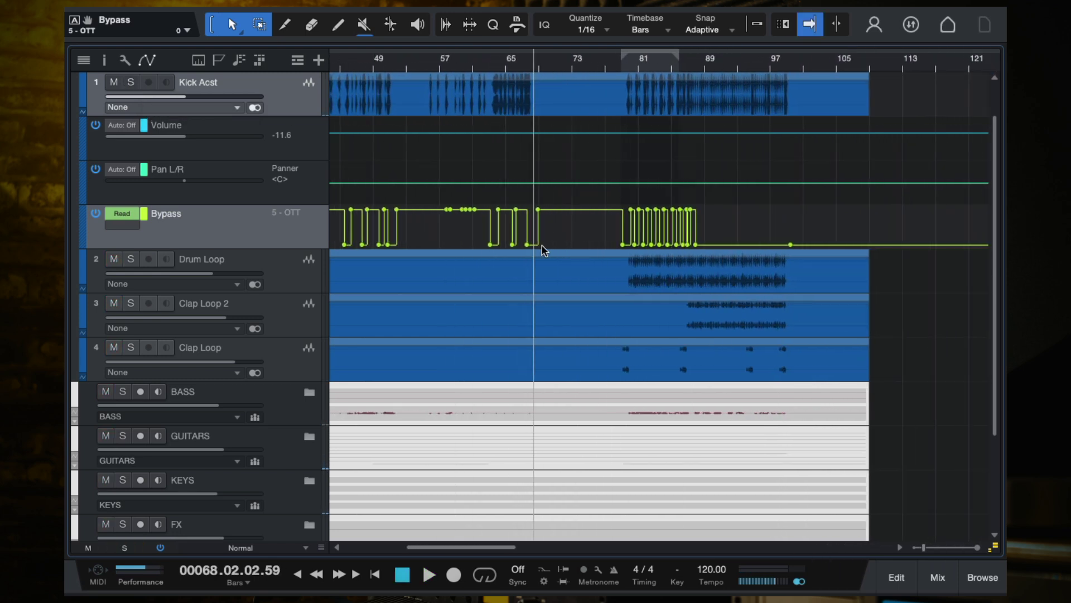
scroll(541, 245, "left", 5)
key("w")
key("e")
key("e")
scroll(542, 246, "left", 1)
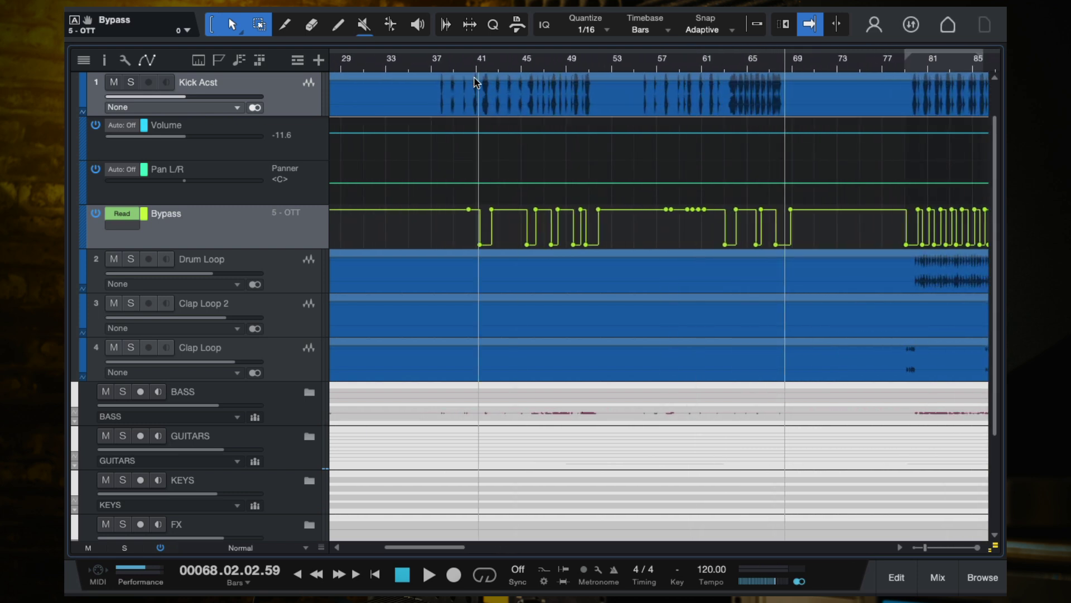
left_click(462, 62)
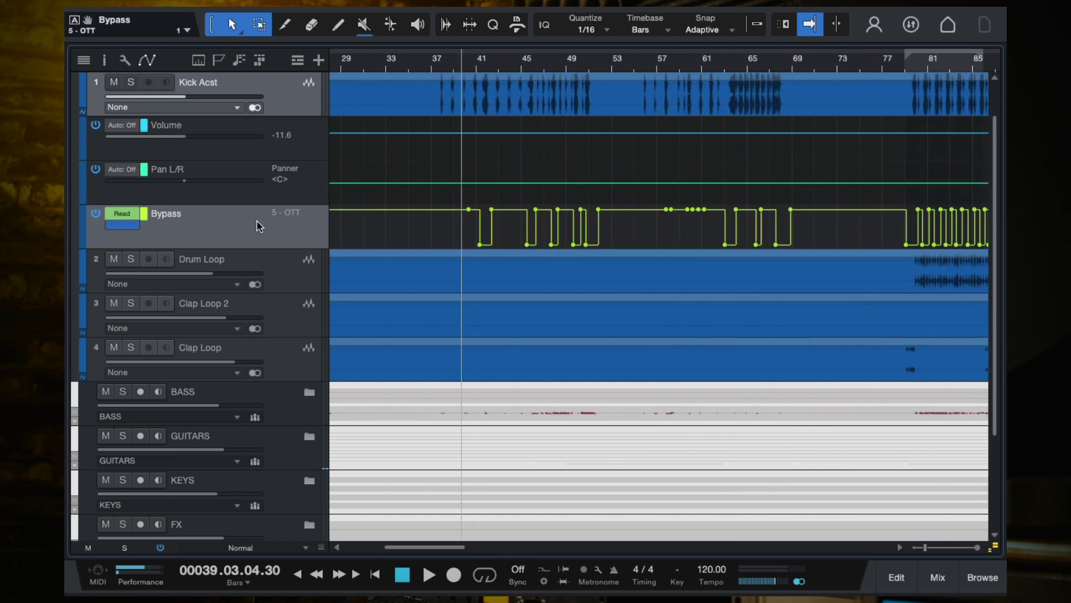
left_click(121, 213)
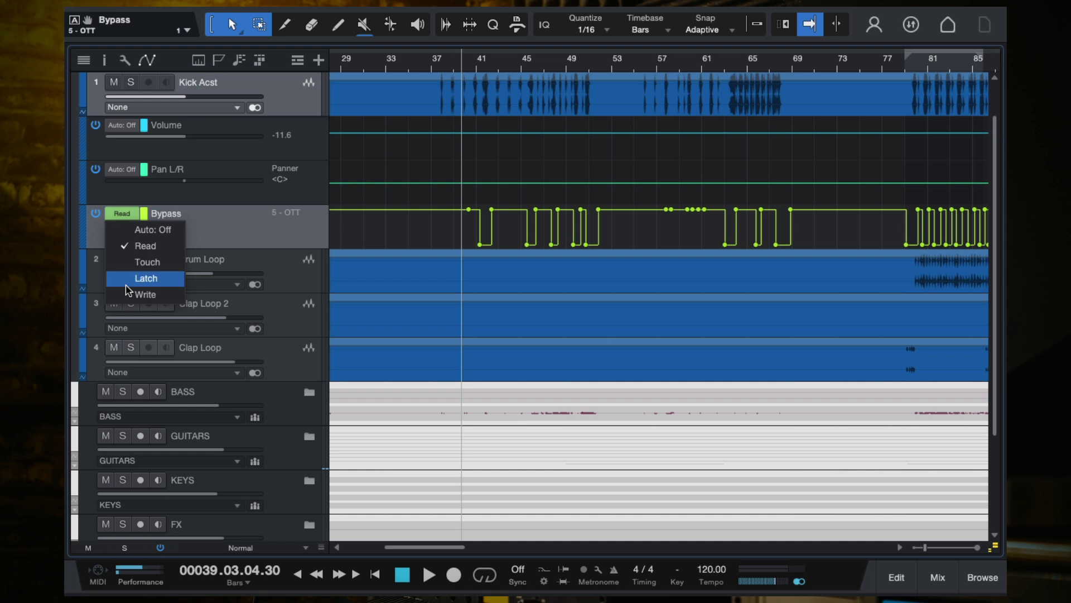
left_click(144, 294)
Record new OTT Bypass automation by toggling the bypass off and on during playback from about bar 29 to bar 31.
key("space")
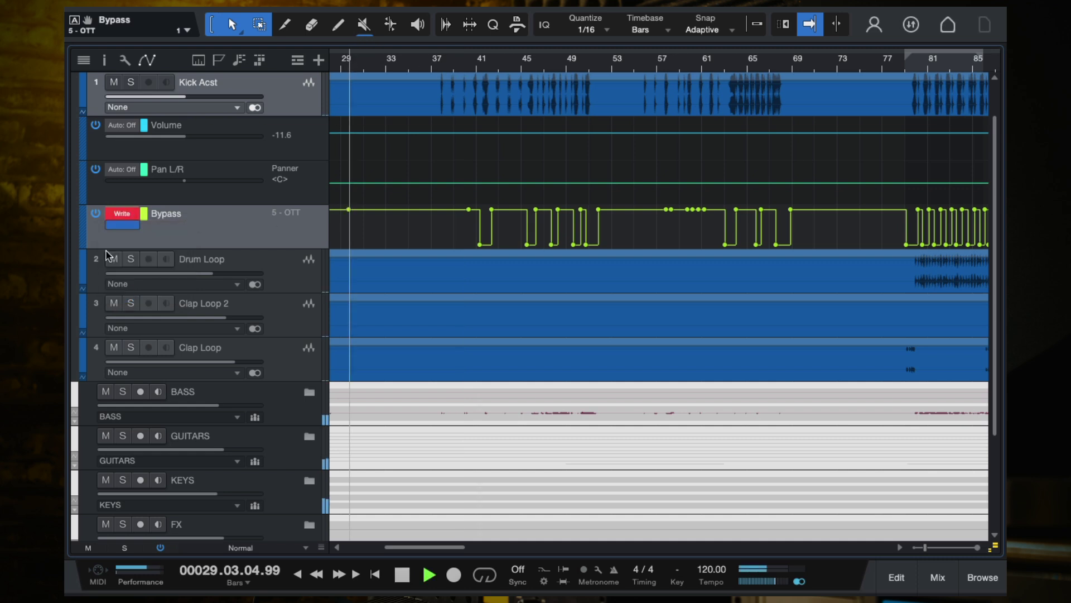
left_click(127, 224)
left_click(128, 224)
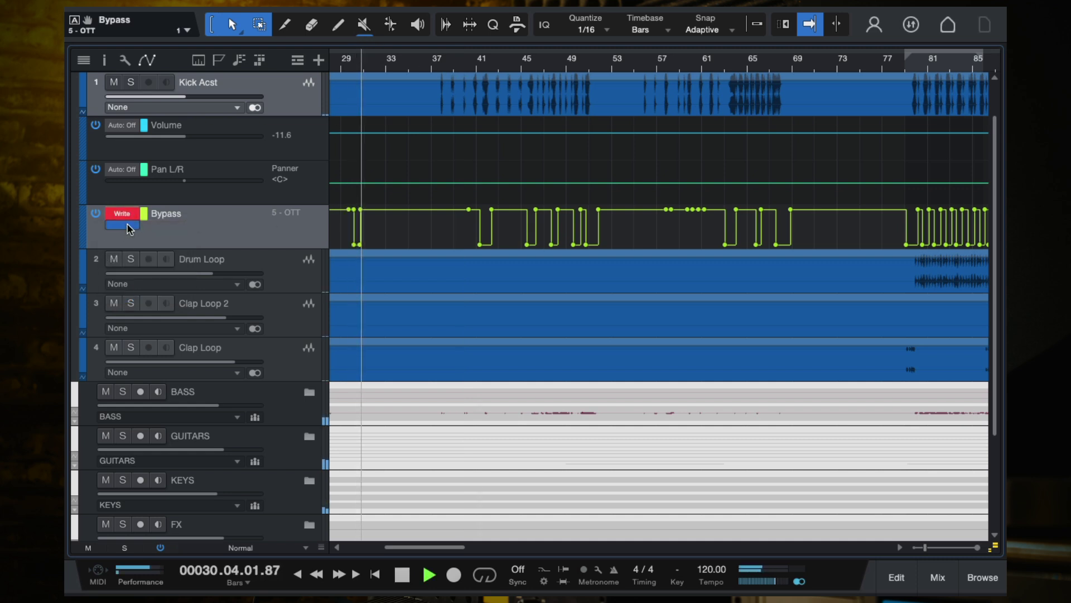
left_click(128, 224)
left_click(127, 224)
key("space")
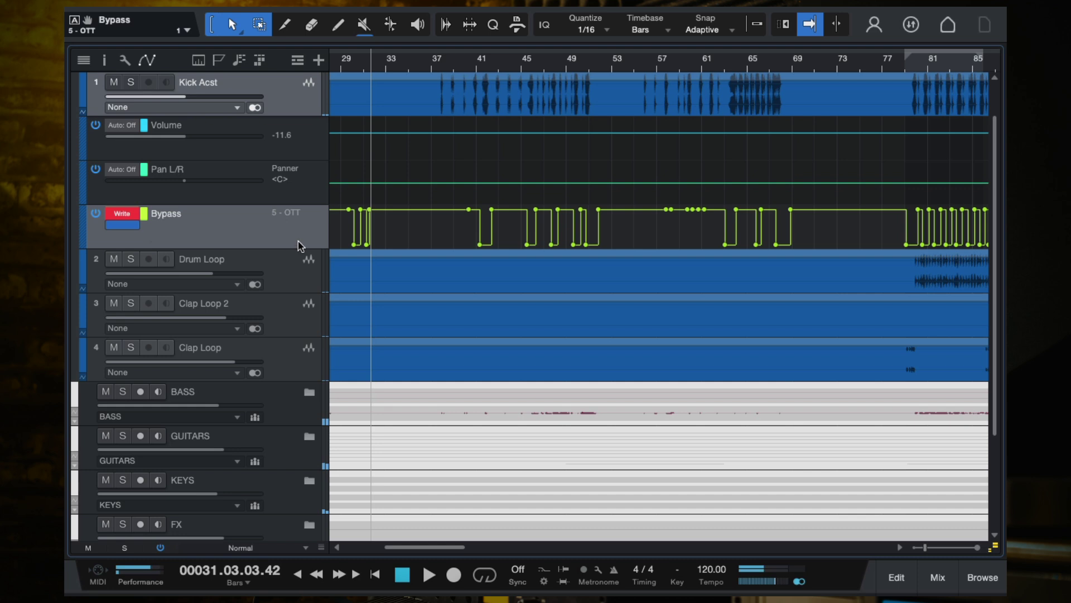
Set the OTT Bypass automation back to Read mode and save the song.
left_click(133, 216)
left_click(139, 243)
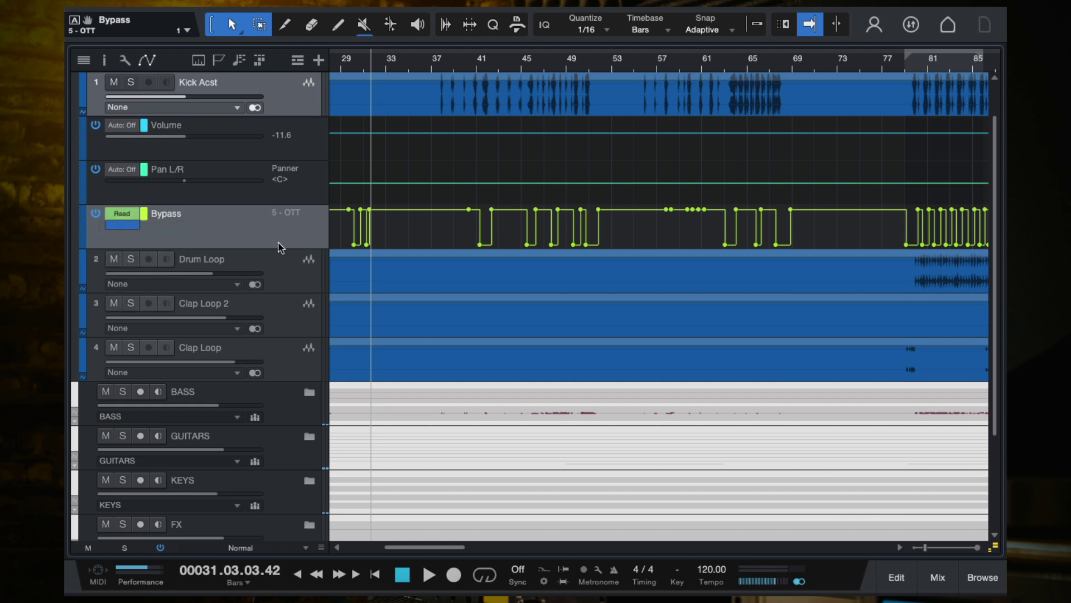
key("super+s")
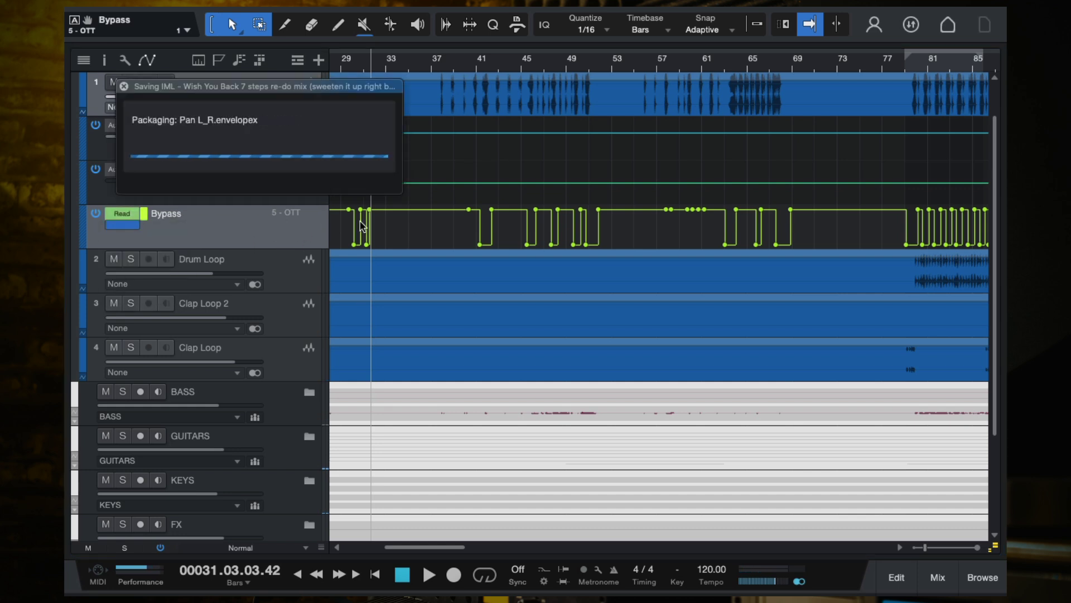
Hide the automation lanes and show the DRUMS folder's audio tracks across the later bars of the arrangement.
key("a")
scroll(509, 318, "up", 1)
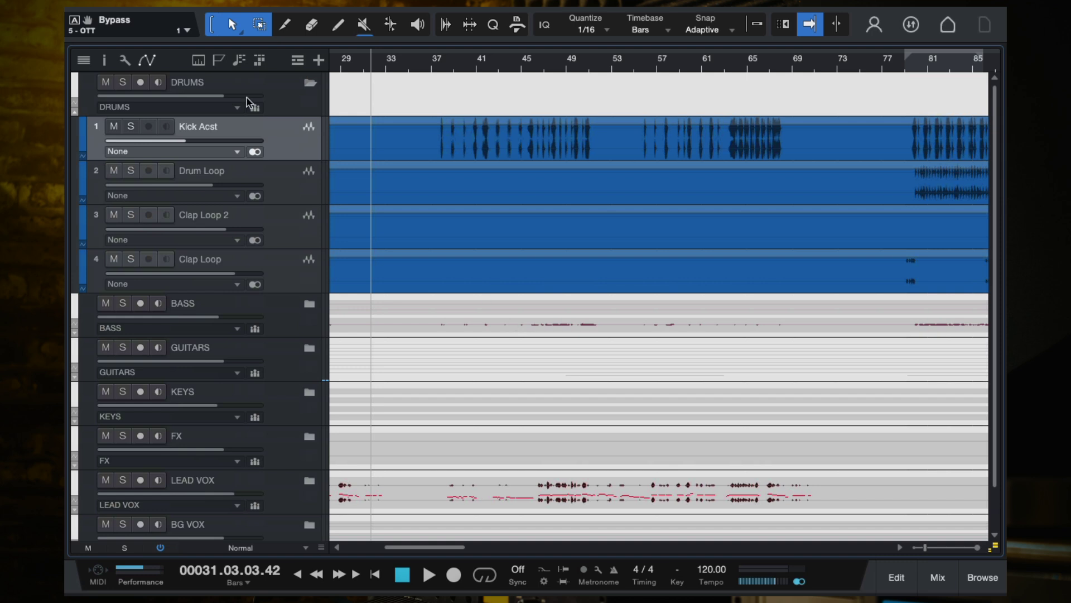
key("w")
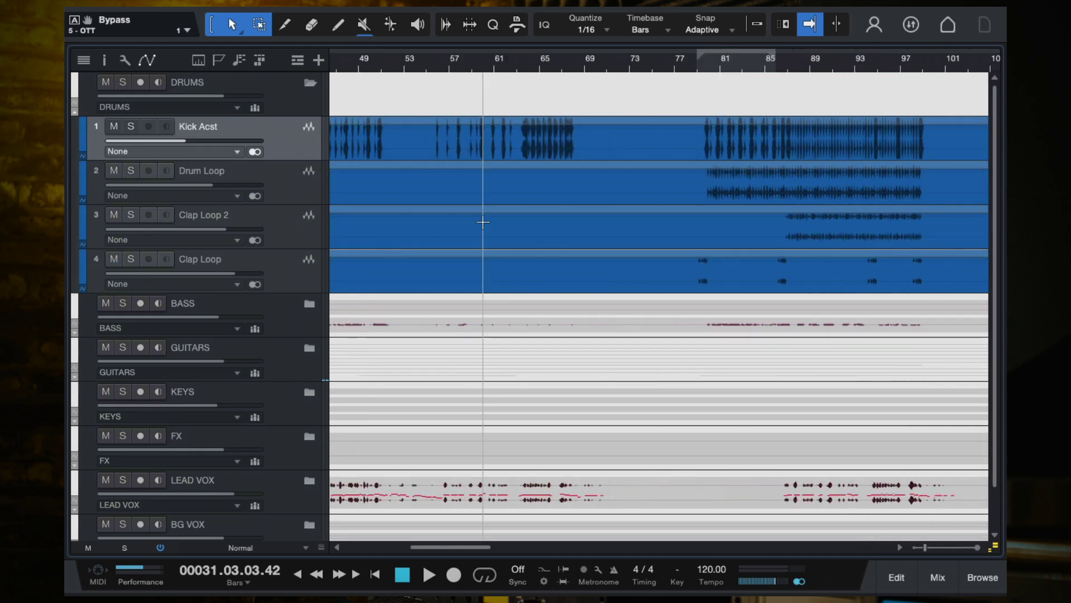
Solo the Drum Loop track, play it from about bar 81, and show its channel in the mix console.
left_click(634, 60)
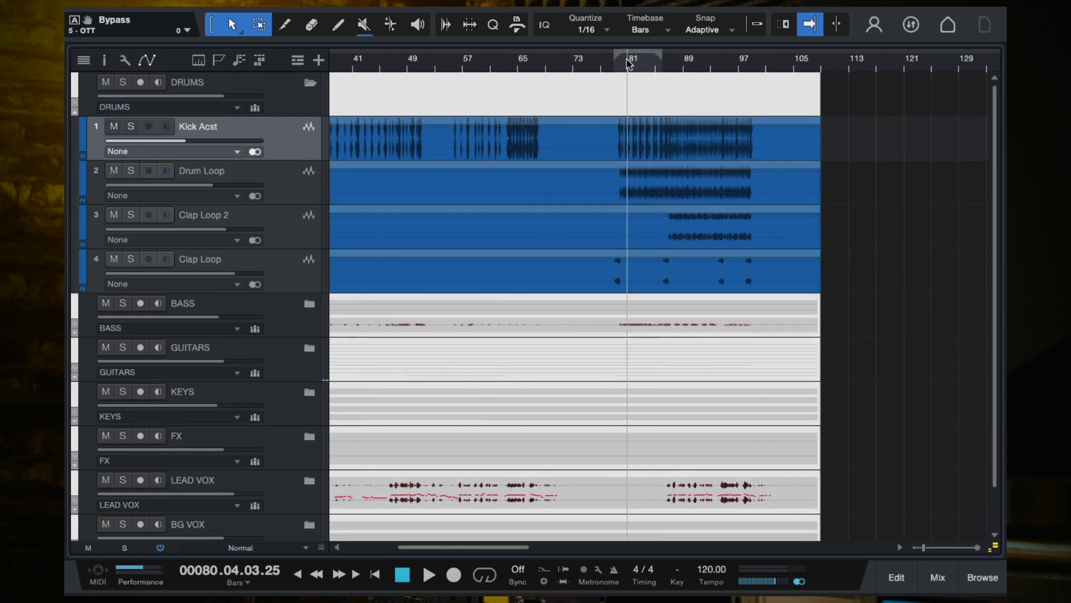
key("space")
left_click(129, 171)
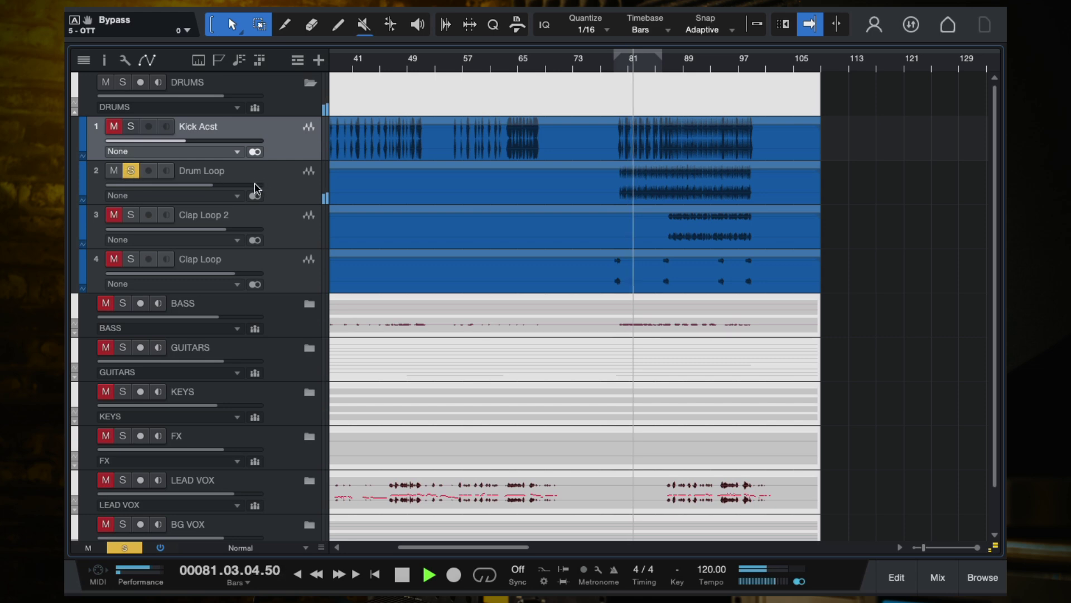
left_click(276, 194)
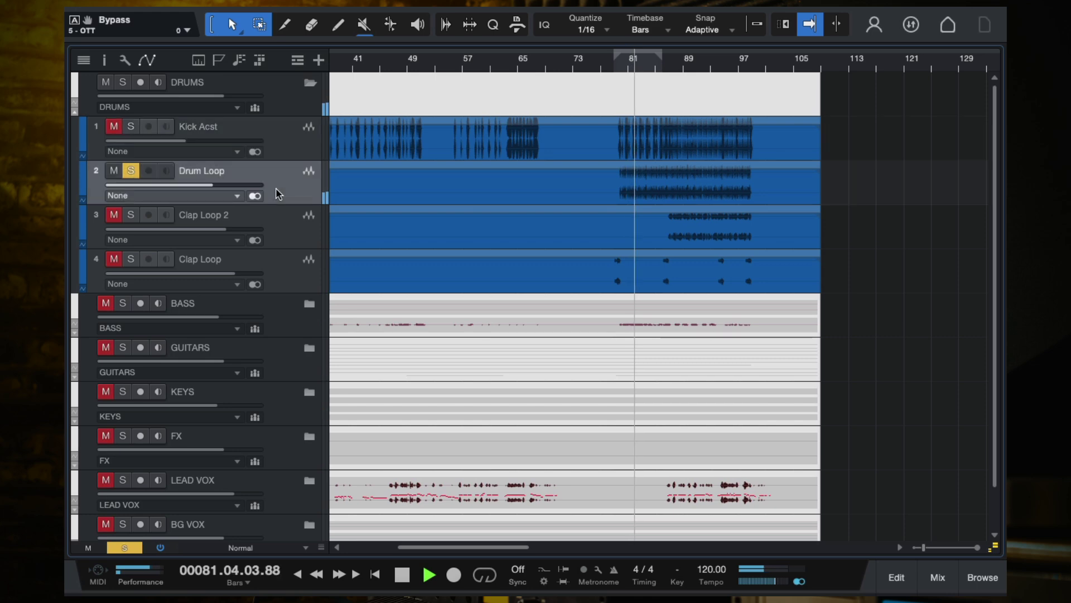
key("F3")
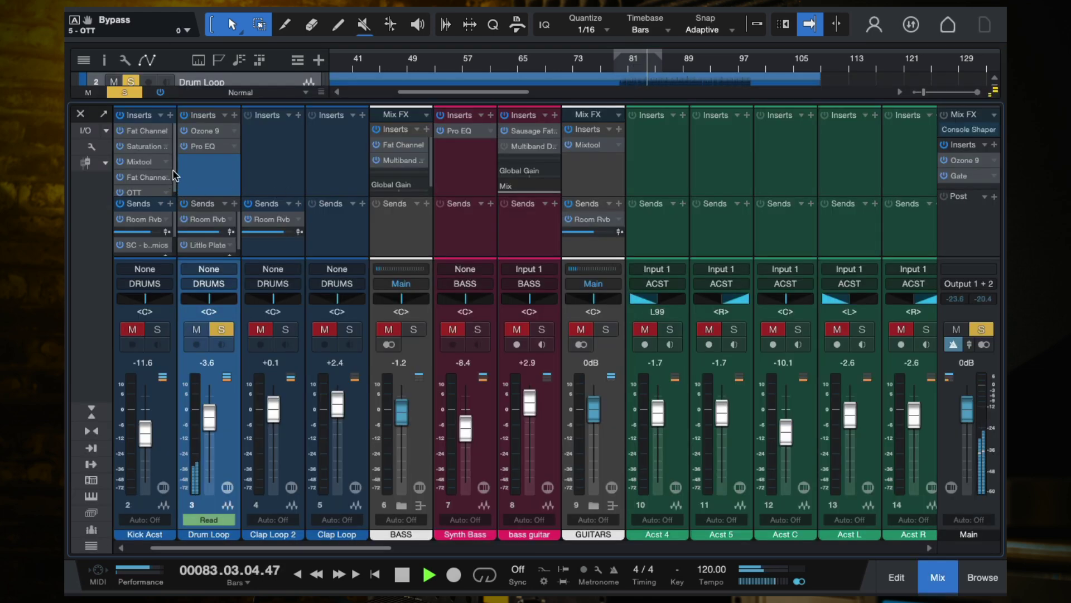
scroll(175, 176, "down", 1)
key("space")
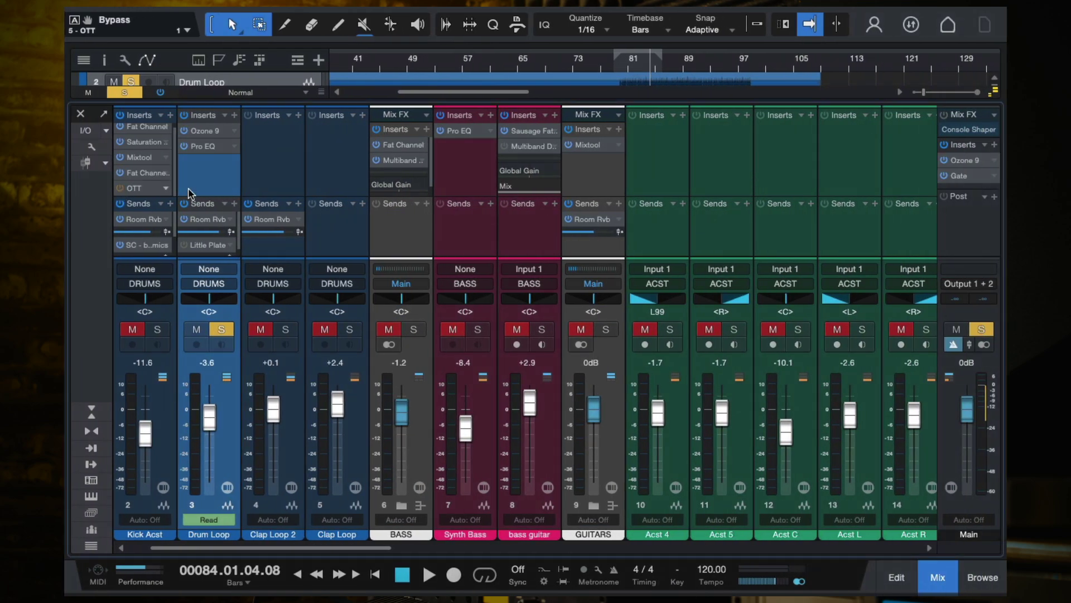
Open Ozone 9 on the Drum Loop channel and audition the Imager's low band soloed.
double_click(199, 131)
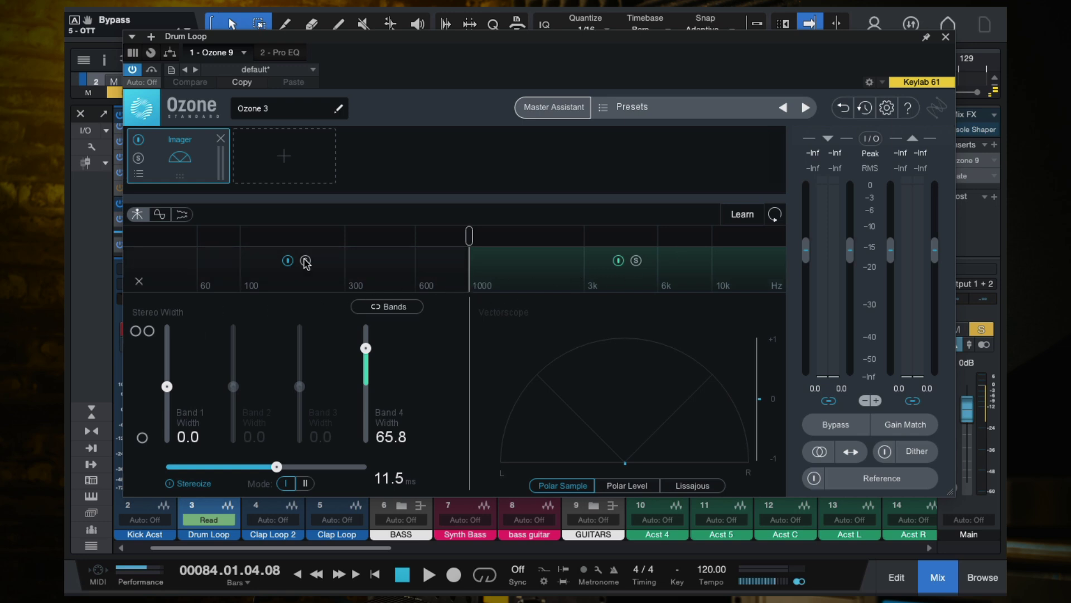
left_click(364, 257)
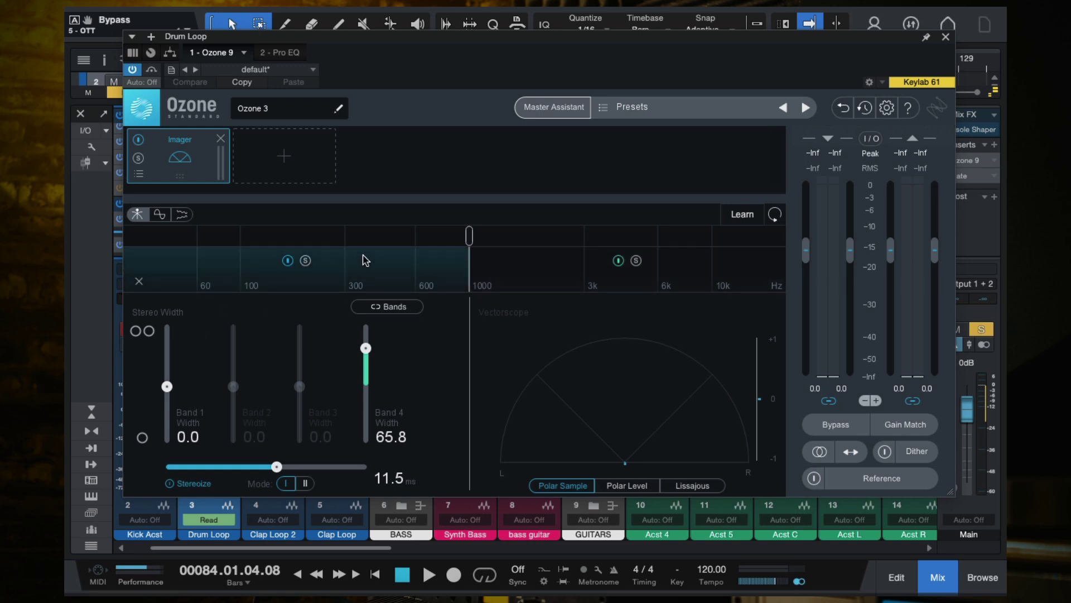
left_click(306, 260)
key("space")
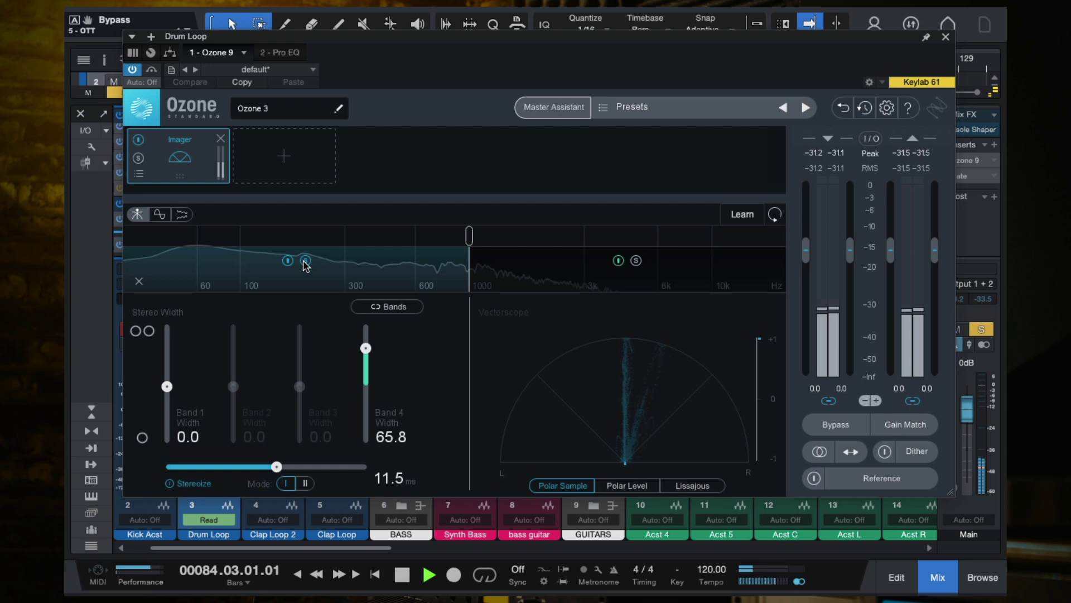
key("space")
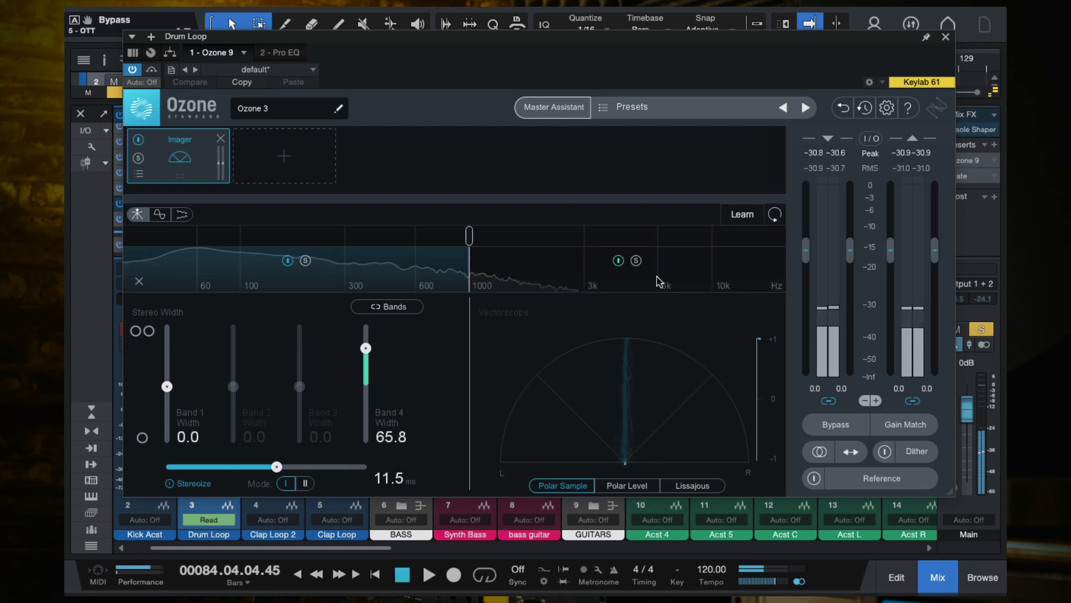
Solo the Imager's high band during playback and raise the Band 4 Width to 69.6.
left_click(637, 261)
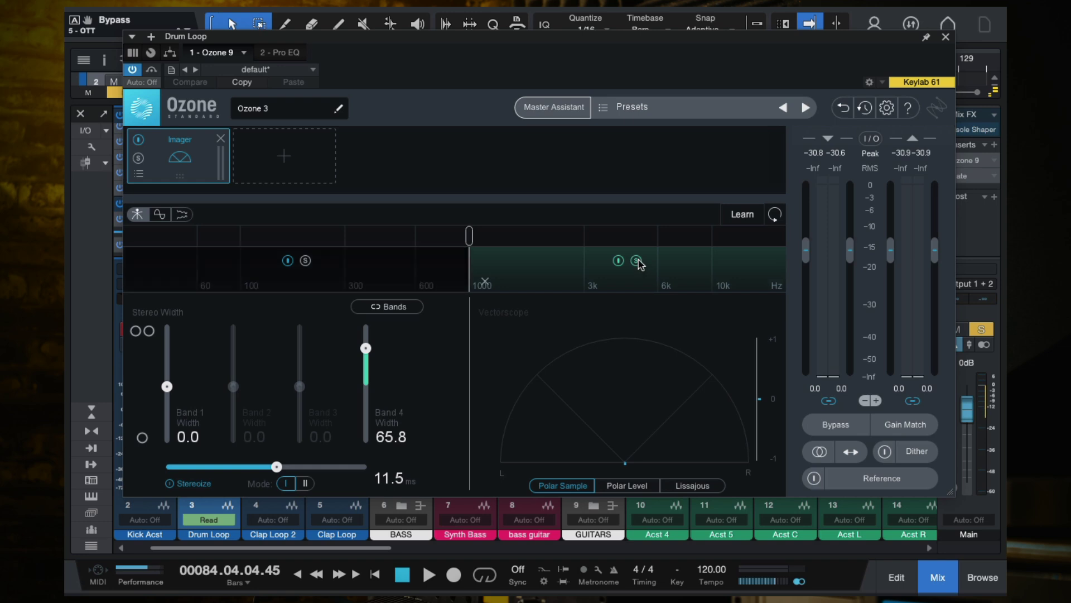
key("space")
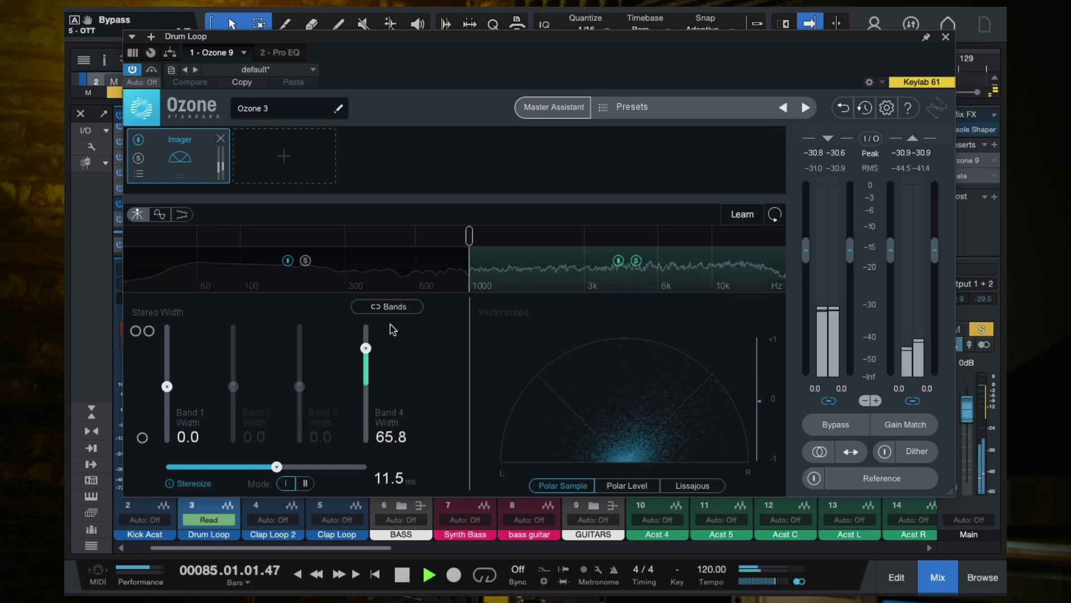
mouse_move(366, 348)
left_mouse_down()
mouse_move(355, 511)
mouse_move(388, 223)
mouse_move(370, 407)
mouse_move(377, 348)
left_mouse_up()
key("space")
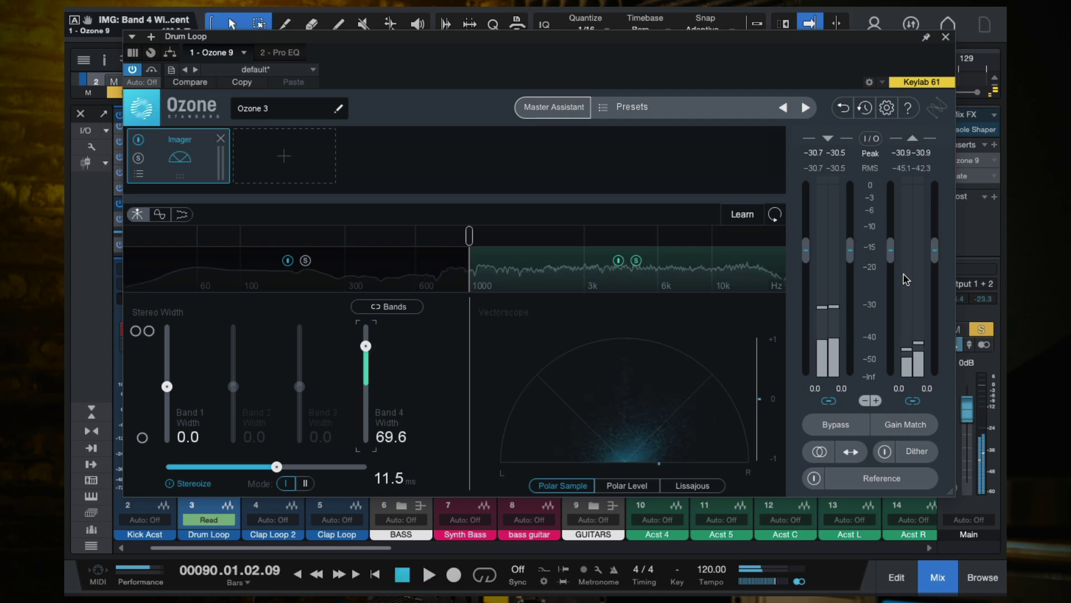
Audition the Drum Loop with both Imager bands active, then close Ozone 9 and the mix console.
key("space")
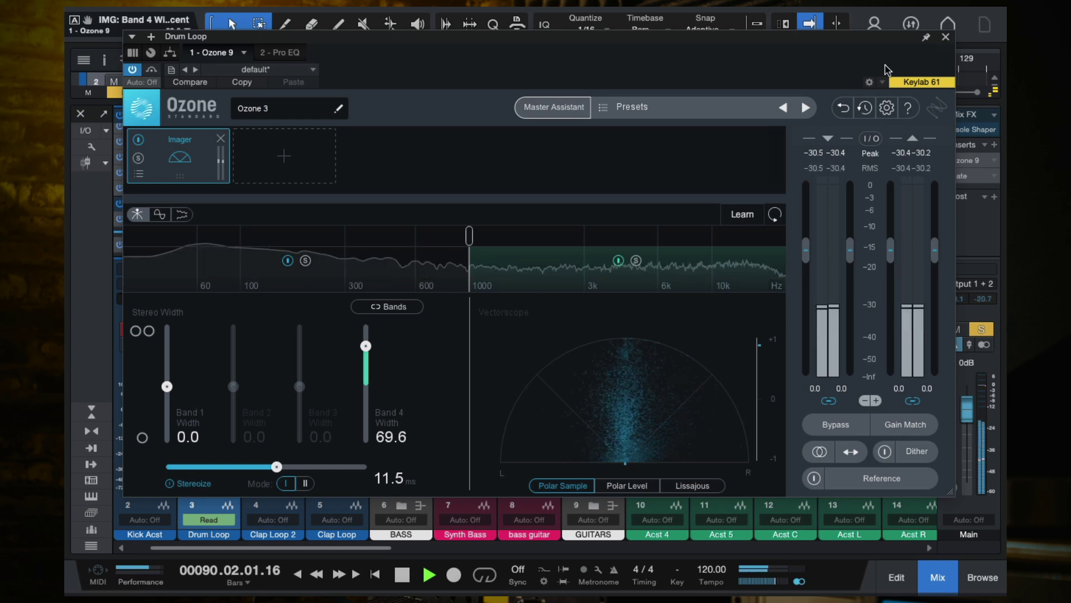
key("Escape")
key("space")
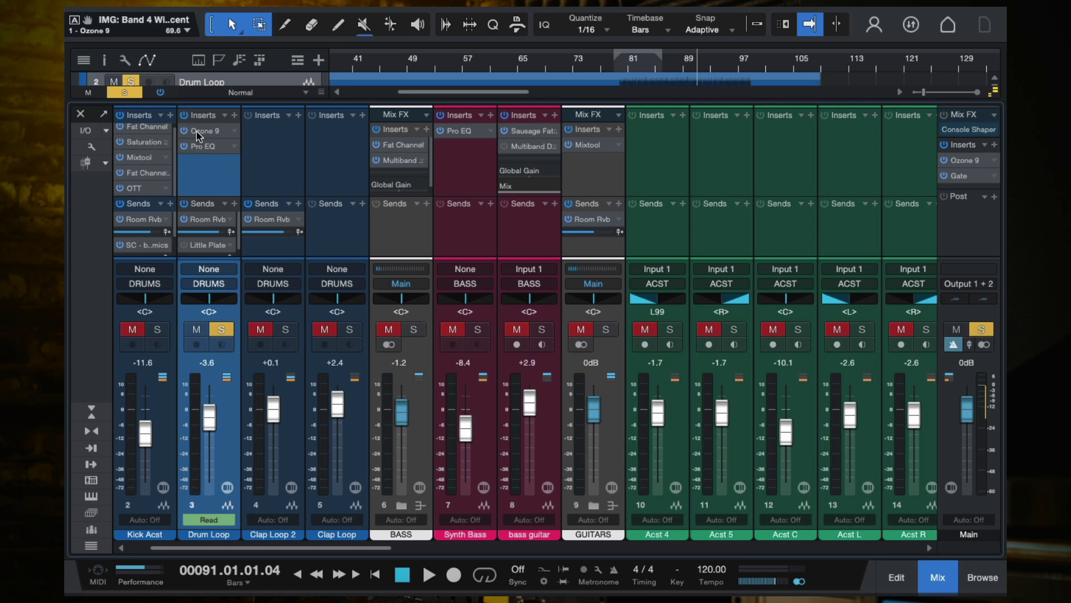
left_click(80, 114)
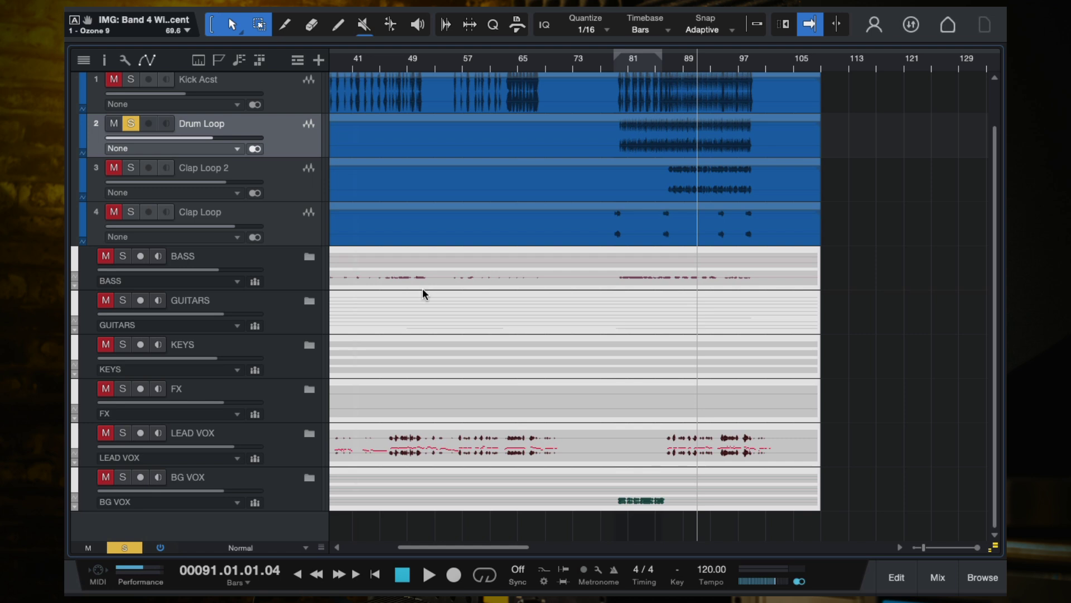
Expand the Drum Loop's automation lanes, examine its Send Mute, Pan L/R and Volume automation, and collapse them again.
left_click(83, 154)
left_click(268, 280)
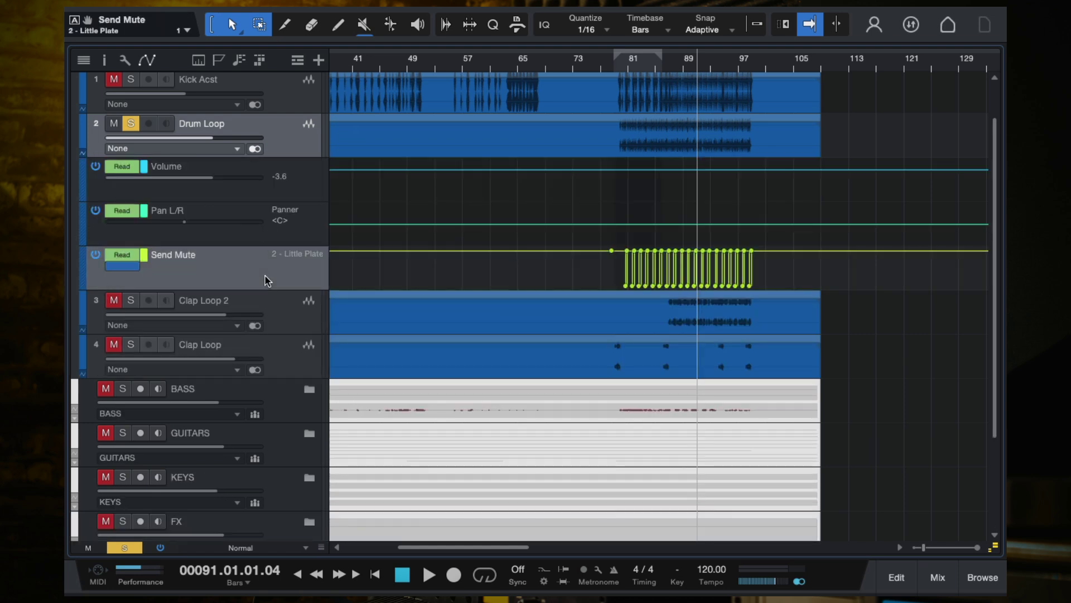
left_click(301, 234)
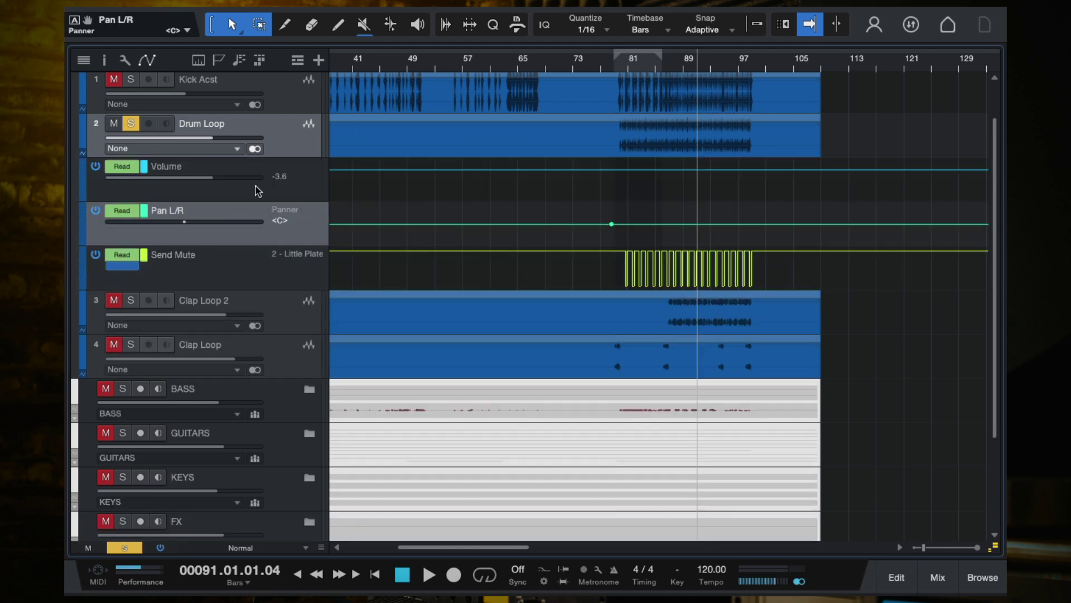
left_click(310, 181)
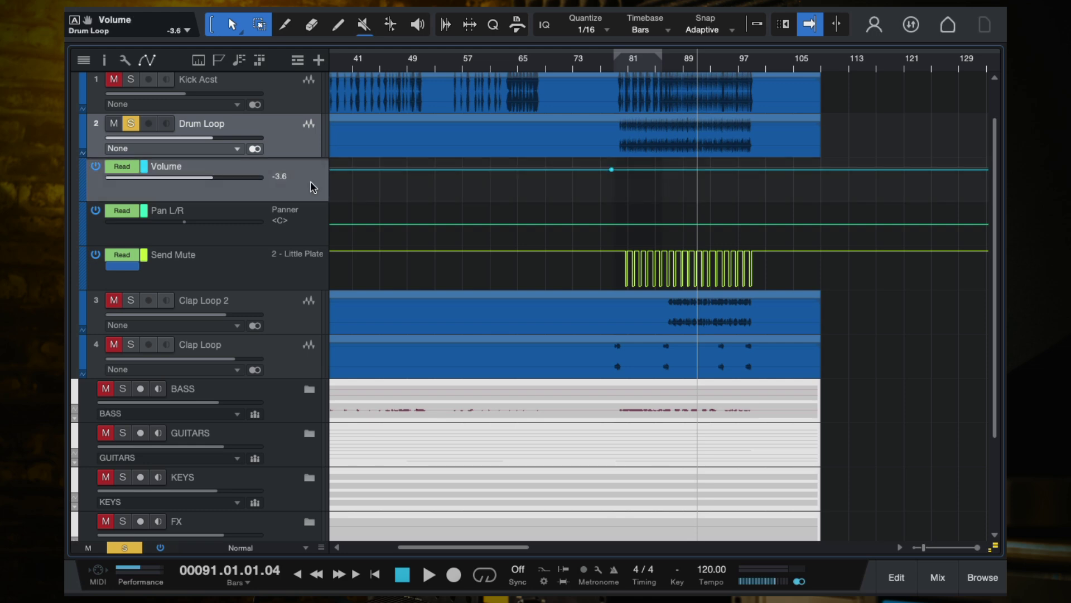
left_click(84, 155)
Switch to the "My automation moves" note to check the Drum Loop entries, and return to the song.
key("ctrl+Left")
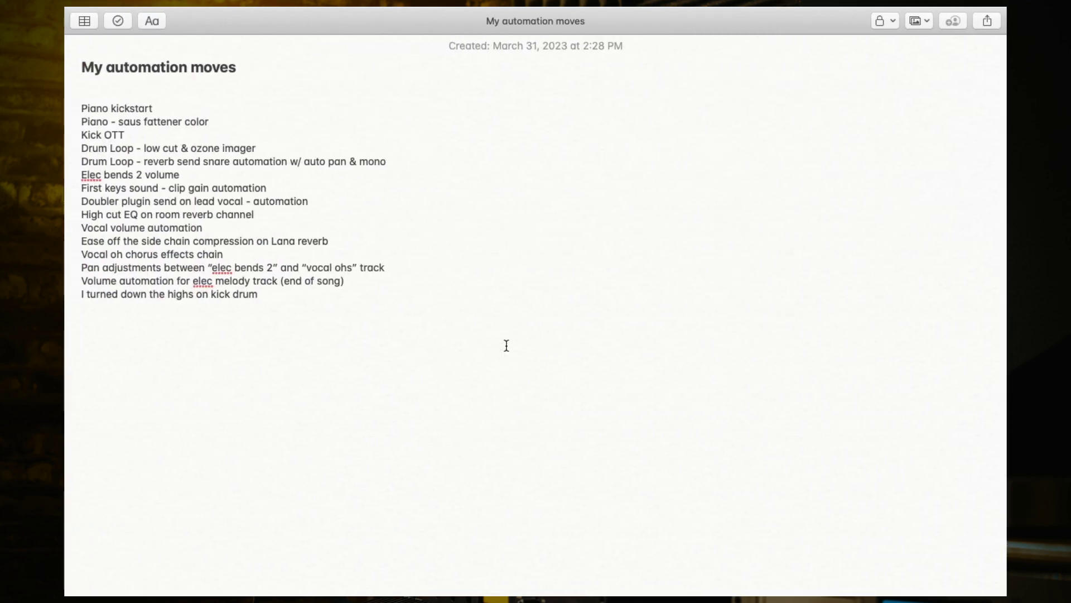
key("ctrl+Right")
key("ctrl+Left")
key("ctrl+Right")
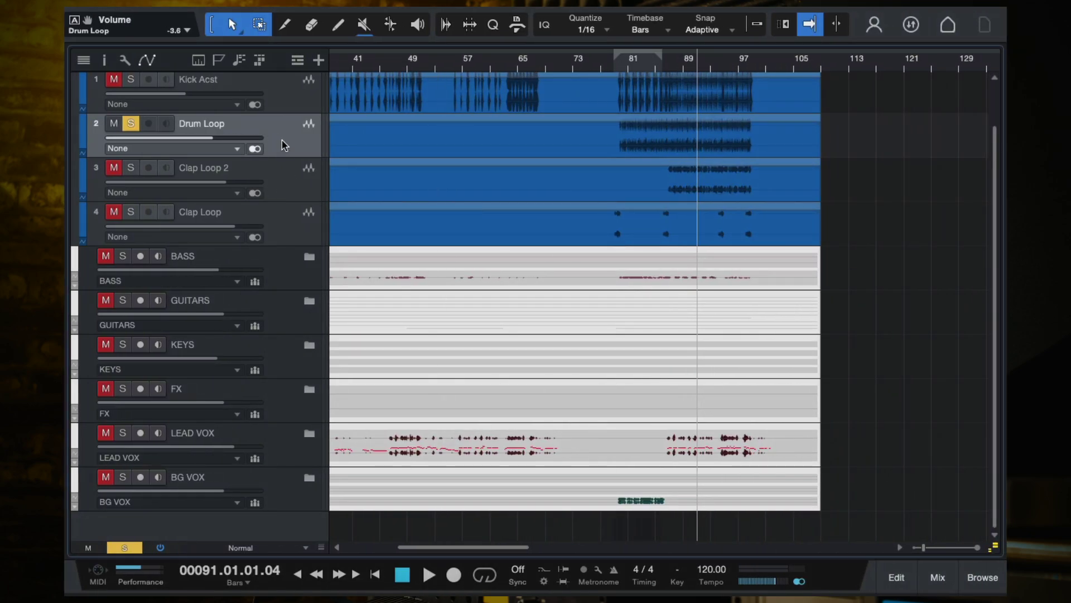
Set the low-cut frequency of the Drum Loop's Pro EQ to 111 Hz while playing from about bar 81.
key("F3")
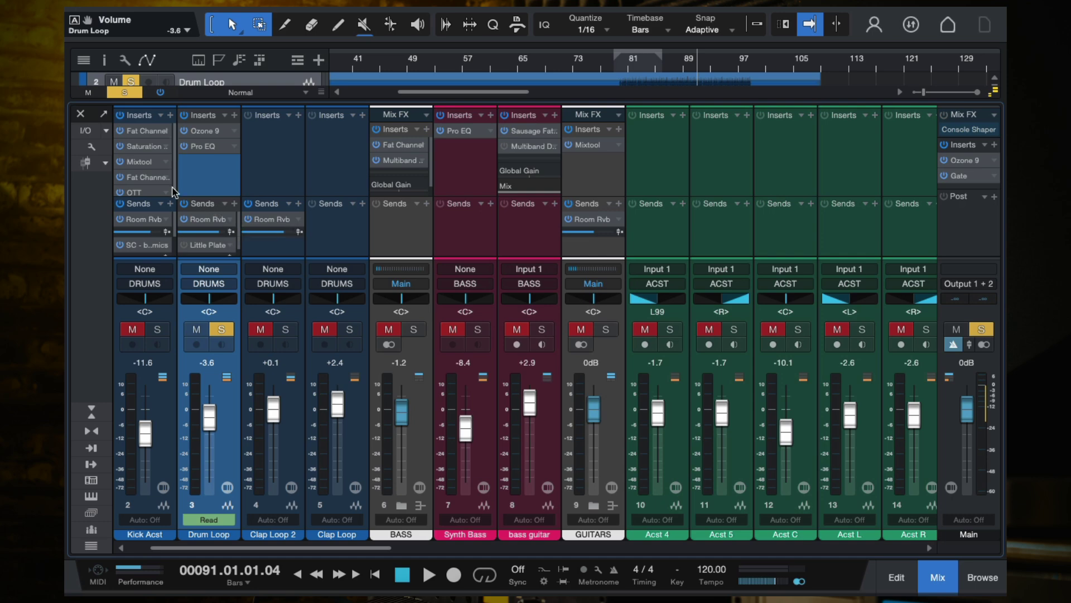
left_click(204, 146)
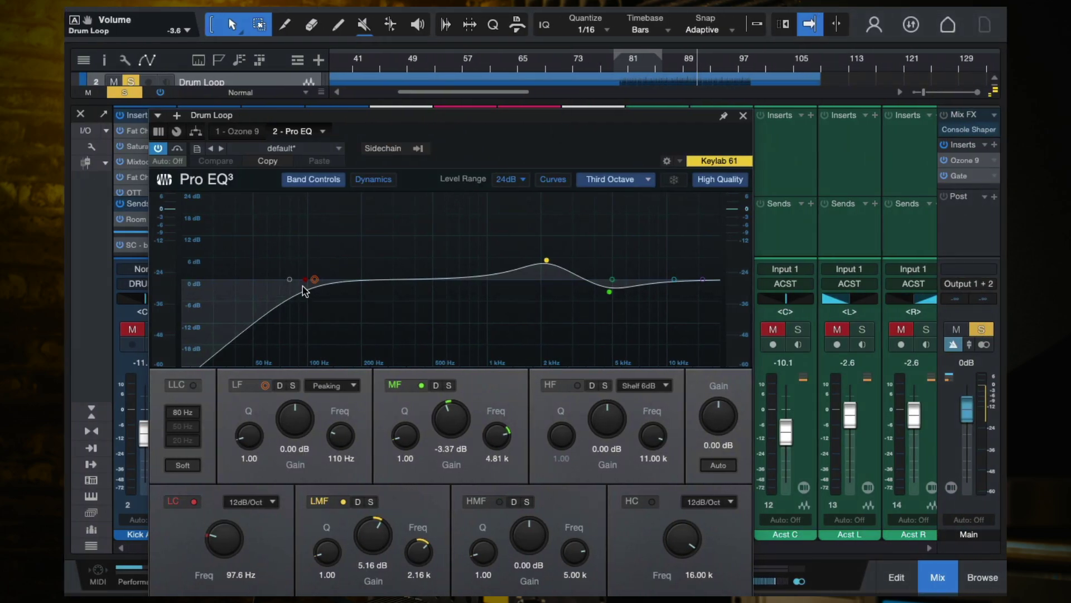
left_click(629, 69)
key("space")
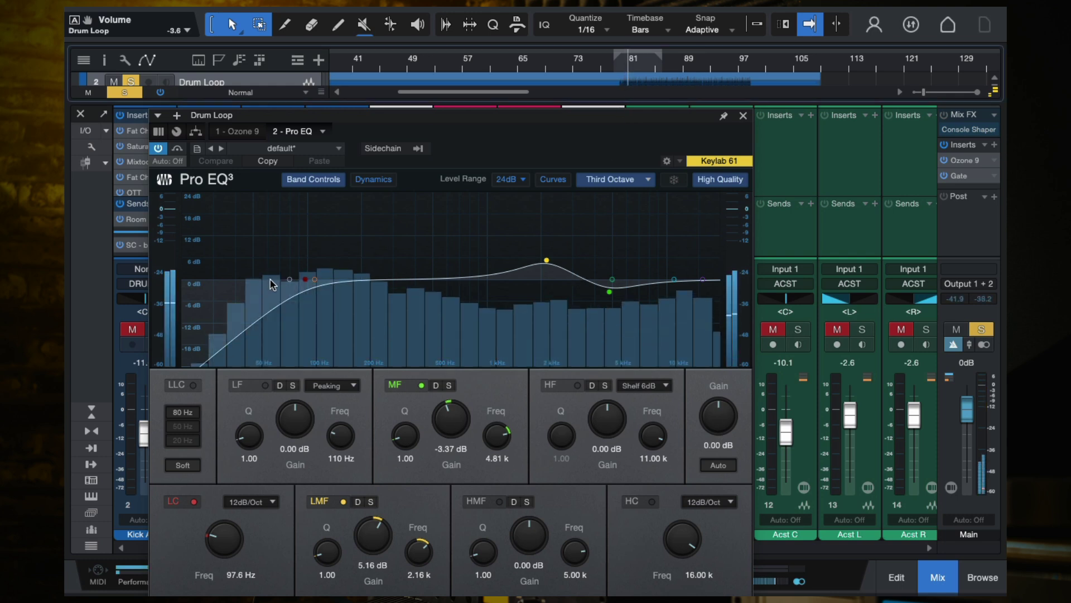
mouse_move(305, 279)
left_mouse_down()
mouse_move(178, 283)
mouse_move(315, 287)
left_mouse_up()
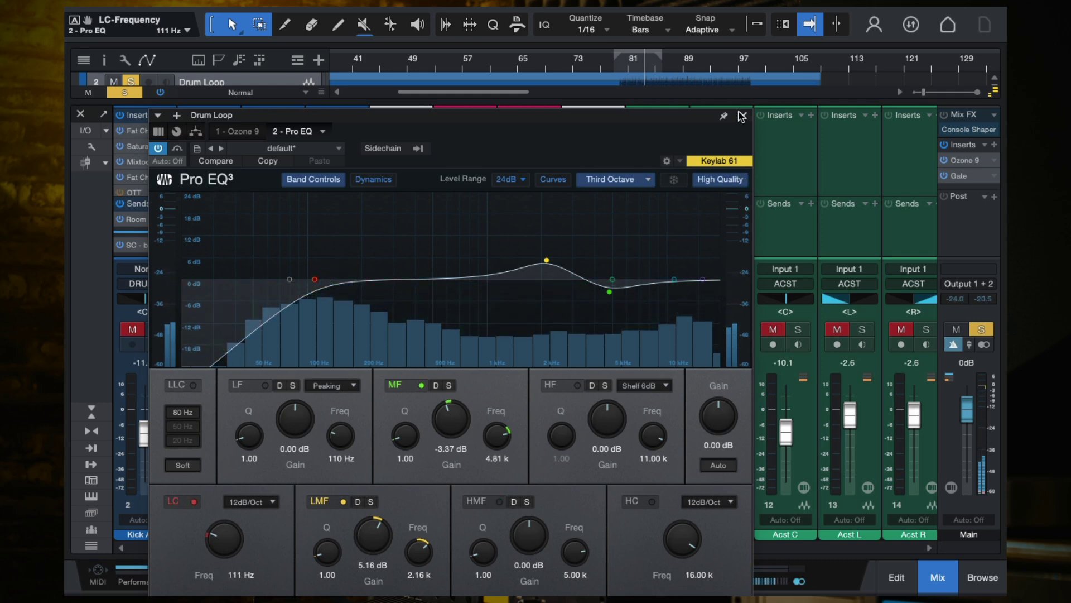
left_click(78, 115)
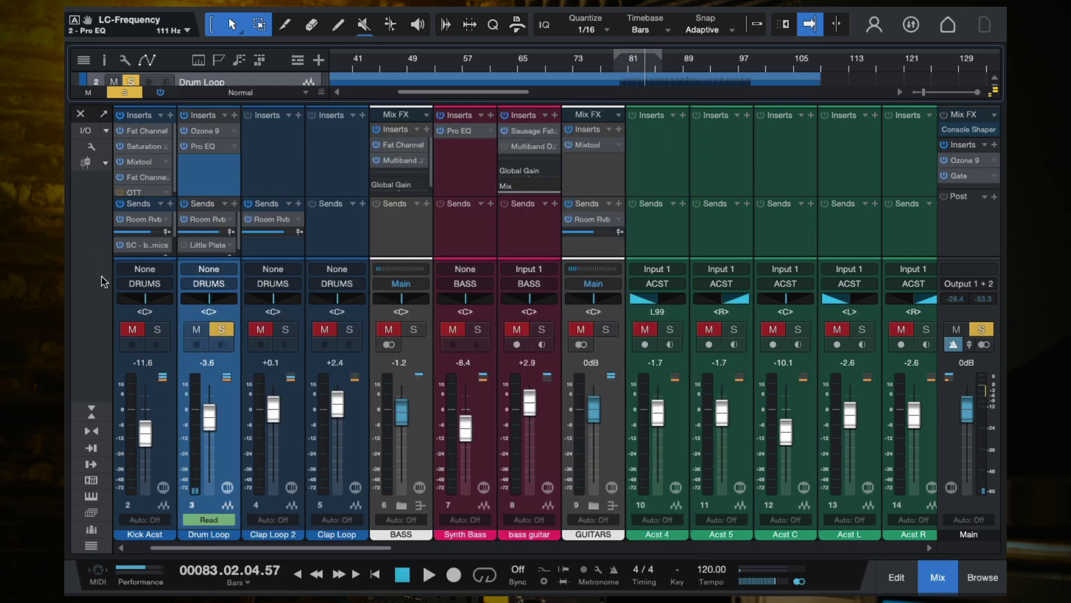
left_click(80, 114)
Solo the Kick Acst track together with Drum Loop and play both from about bar 83.
scroll(402, 234, "up", 1)
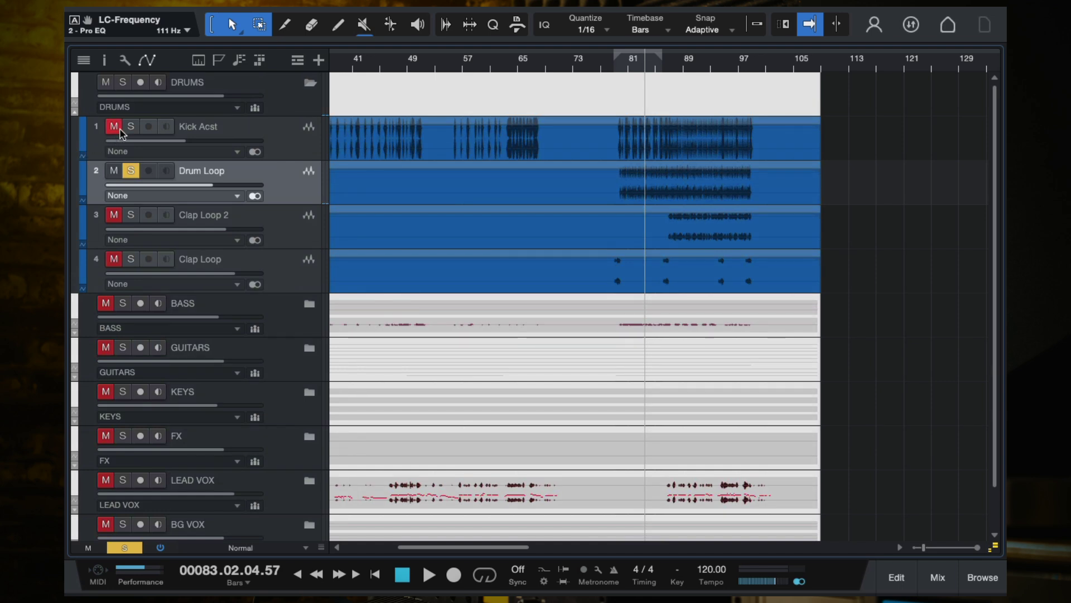
left_click(131, 127)
left_click(131, 172)
key("space")
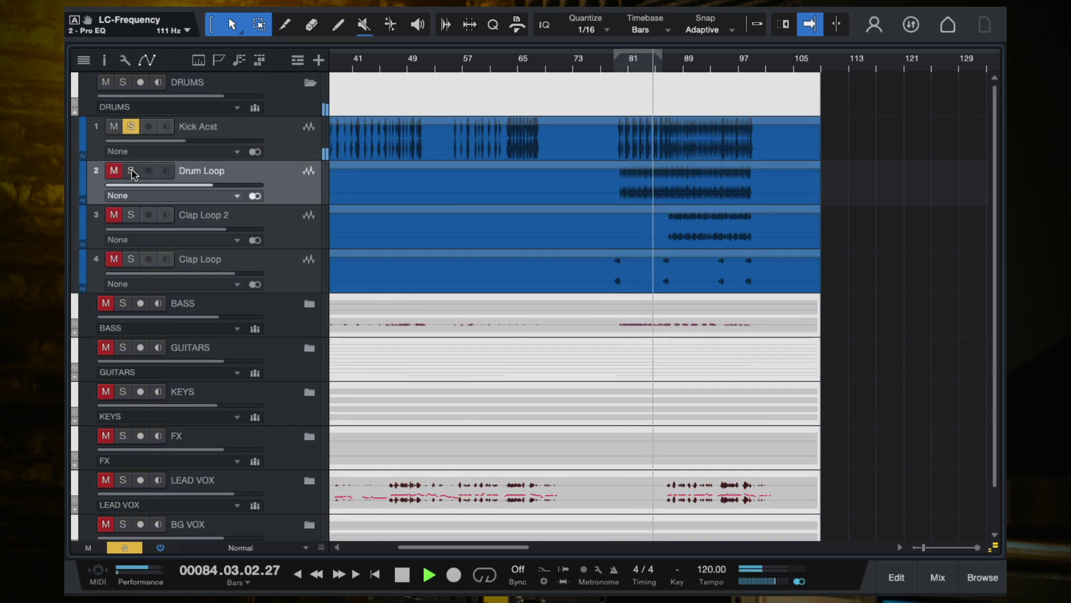
left_click(131, 171)
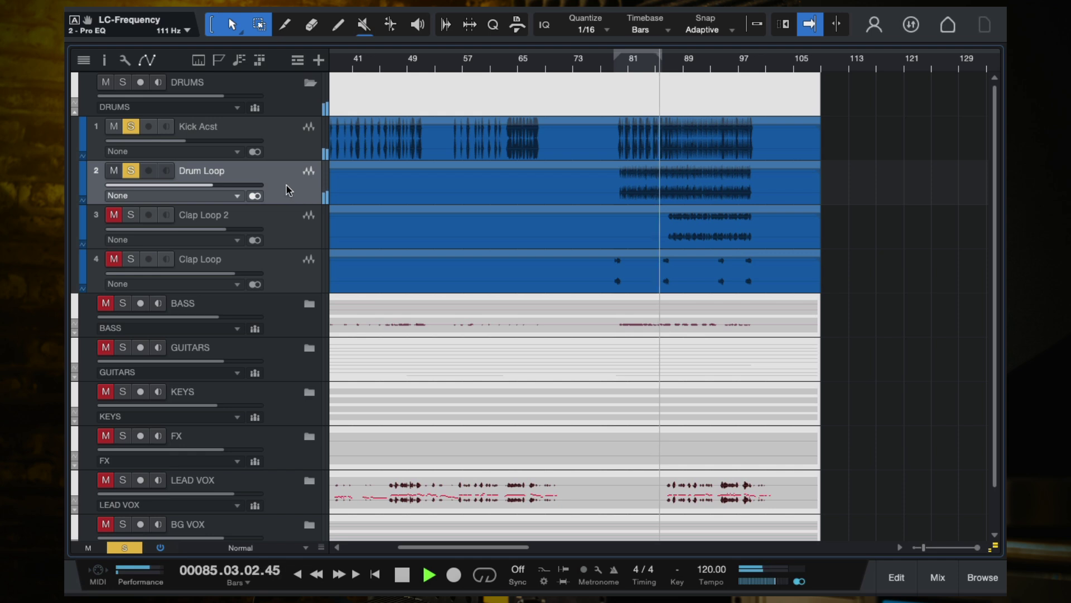
View both soloed channels in the mix console during playback, stop, and save the song.
key("F3")
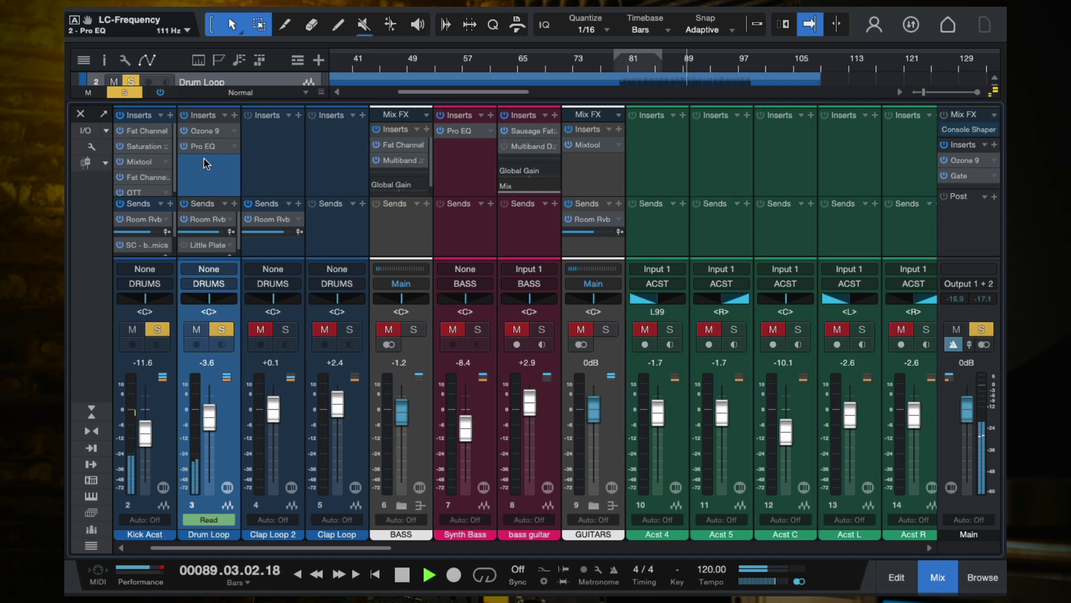
key("space")
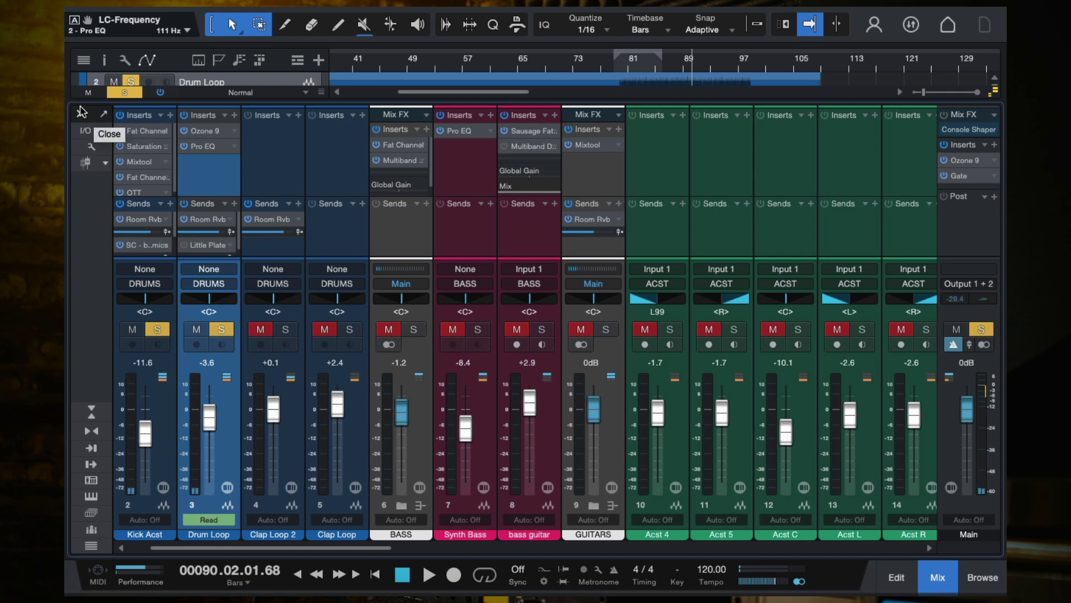
key("ctrl+s")
left_click(80, 115)
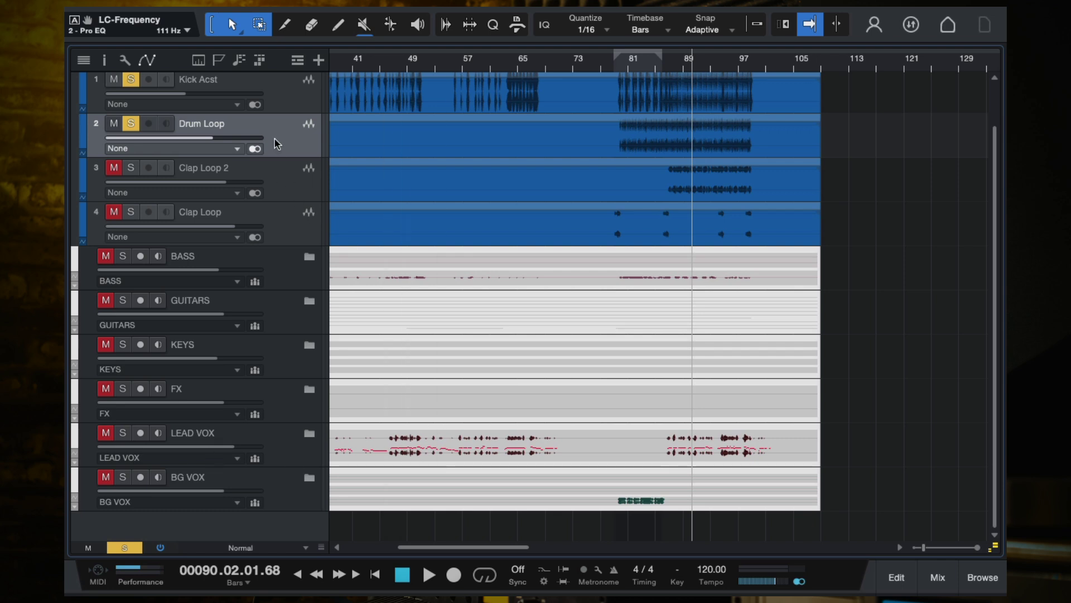
Review the Drum Loop's Pro EQ low cut from the mix console, and return to the arrangement.
key("F3")
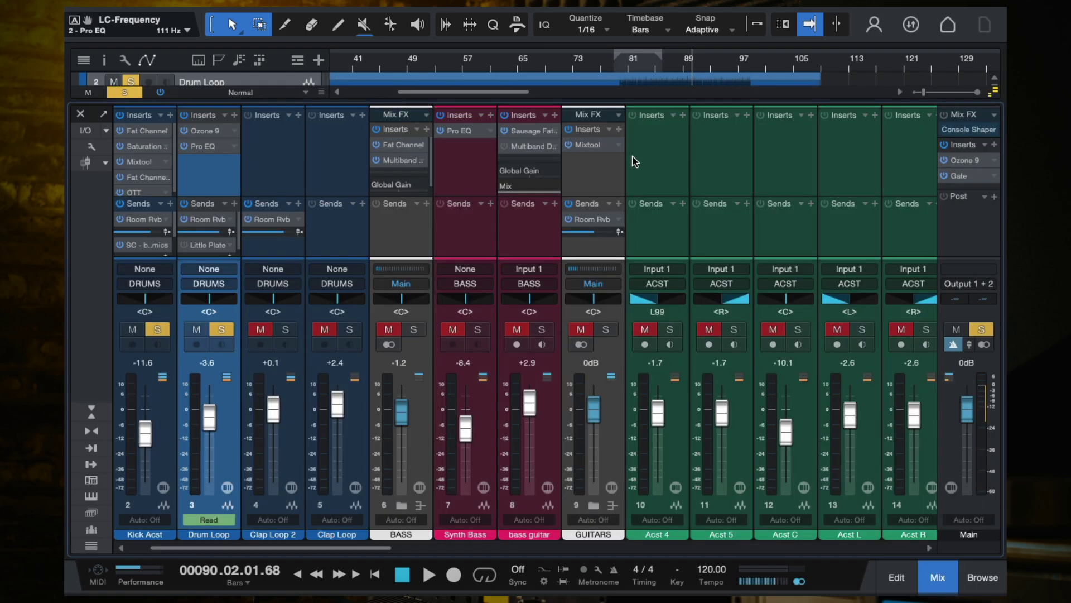
left_click(197, 149)
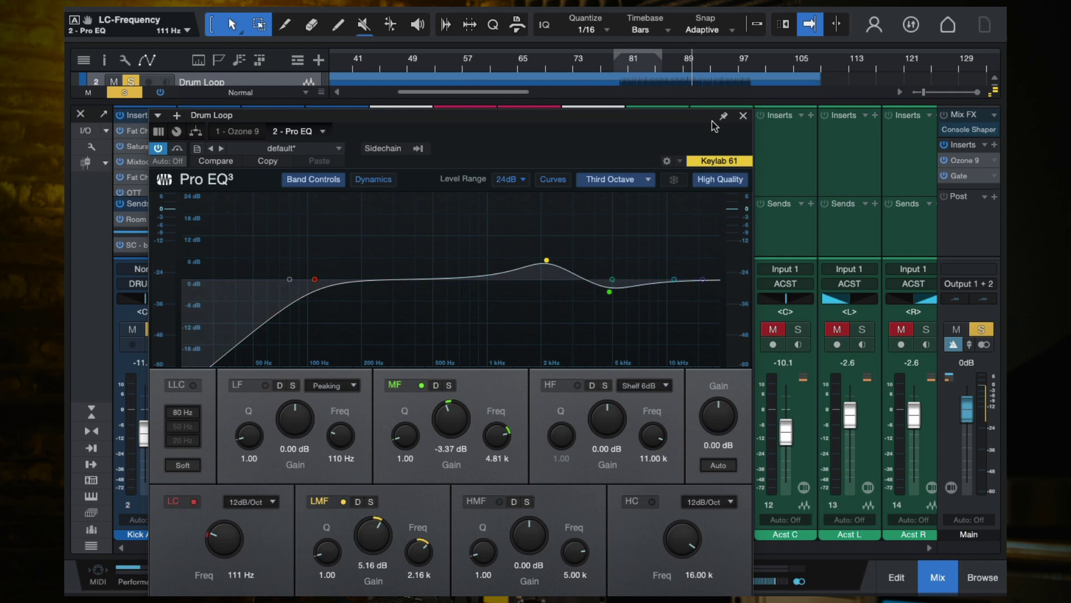
left_click(743, 115)
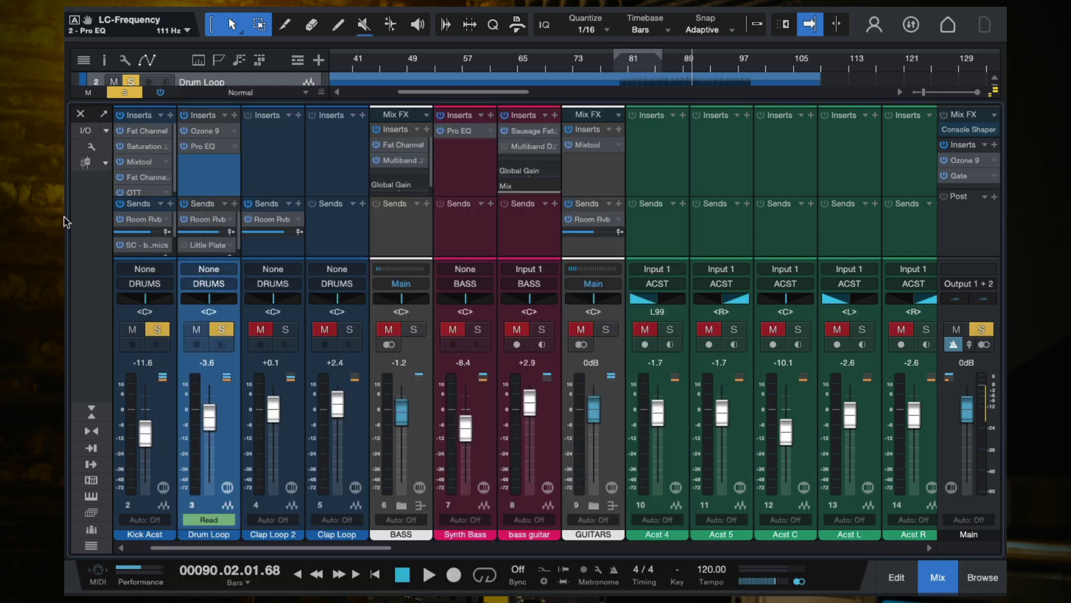
left_click(80, 114)
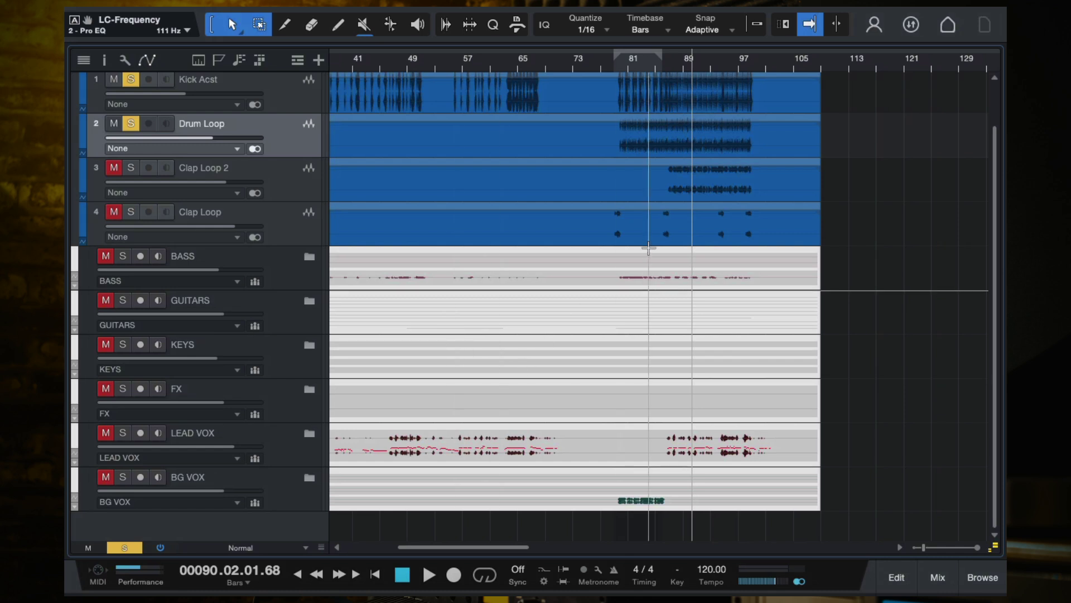
Take Kick Acst out of solo, play the Drum Loop alone from about bar 90, and show the mix console.
left_click(130, 79)
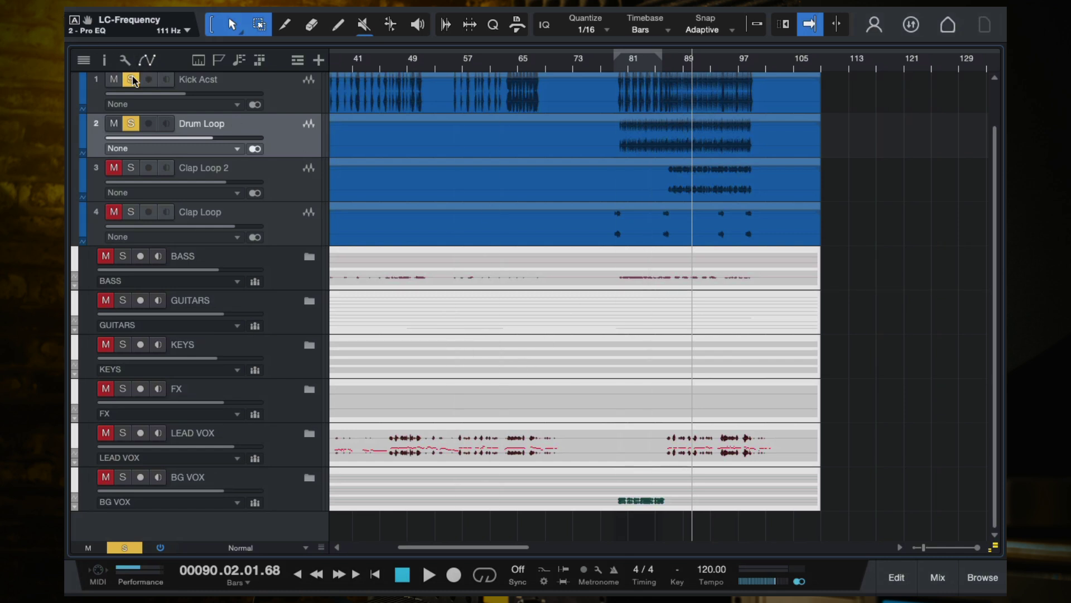
left_click(114, 78)
key("space")
scroll(573, 228, "up", 1)
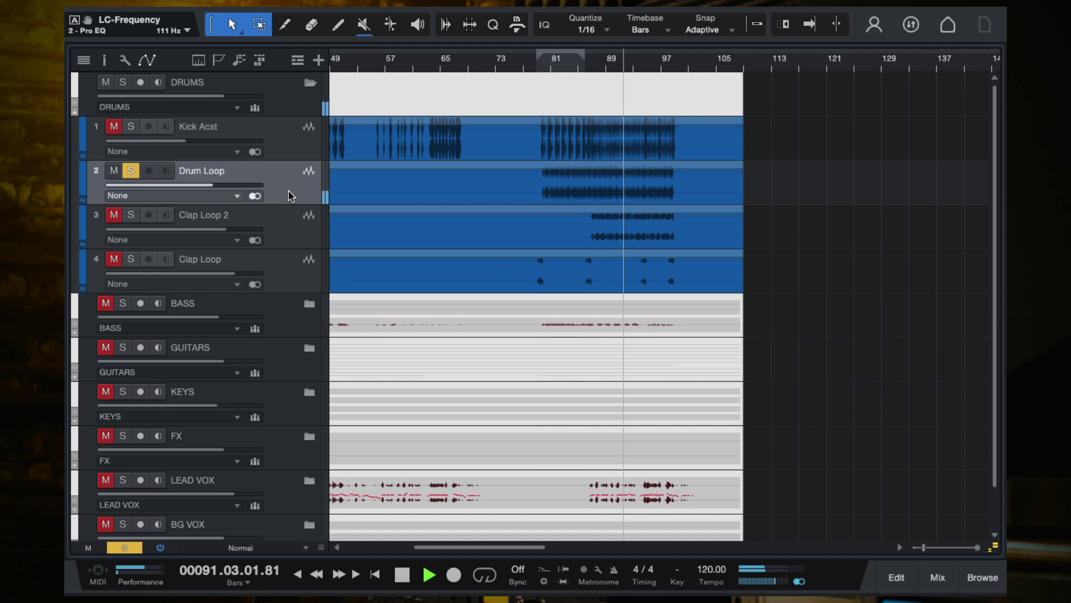
key("F3")
key("space")
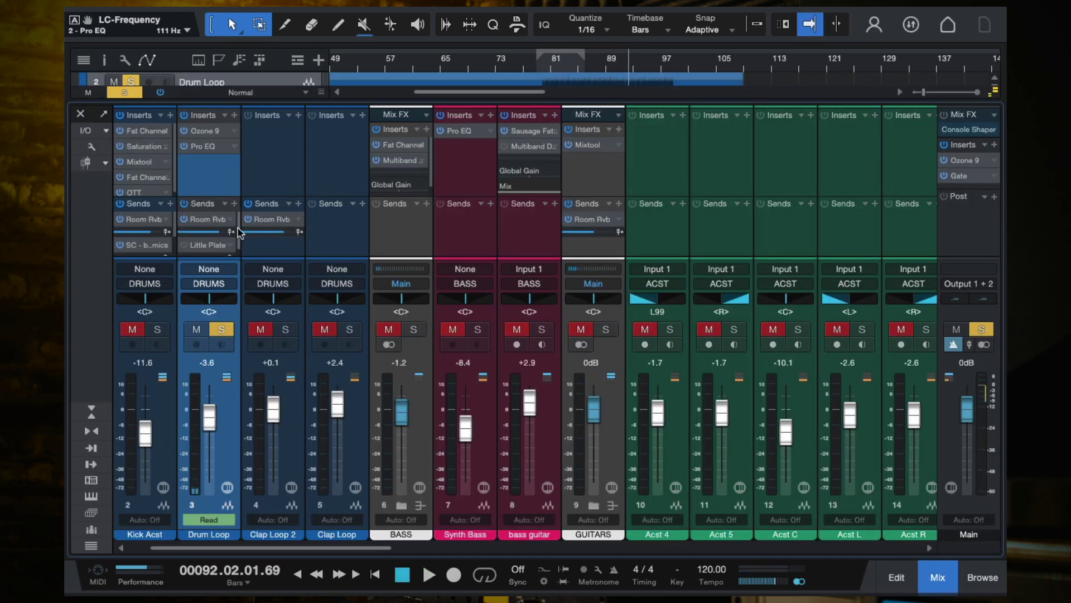
Review the Drum Loop's Little Plate send and the reverb plug-in behind it.
scroll(237, 240, "down", 1)
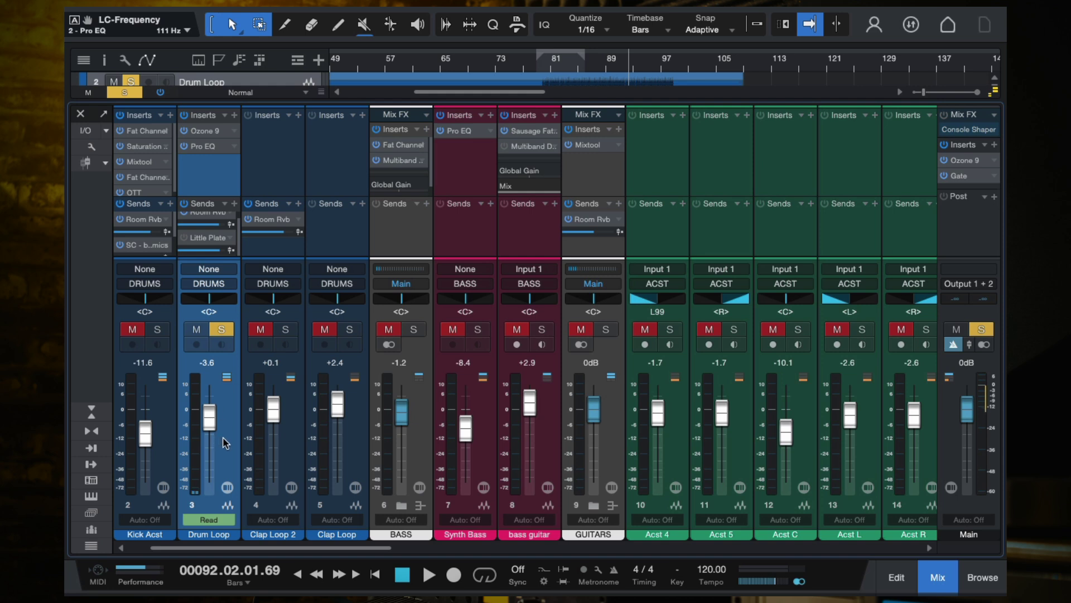
left_click(185, 240)
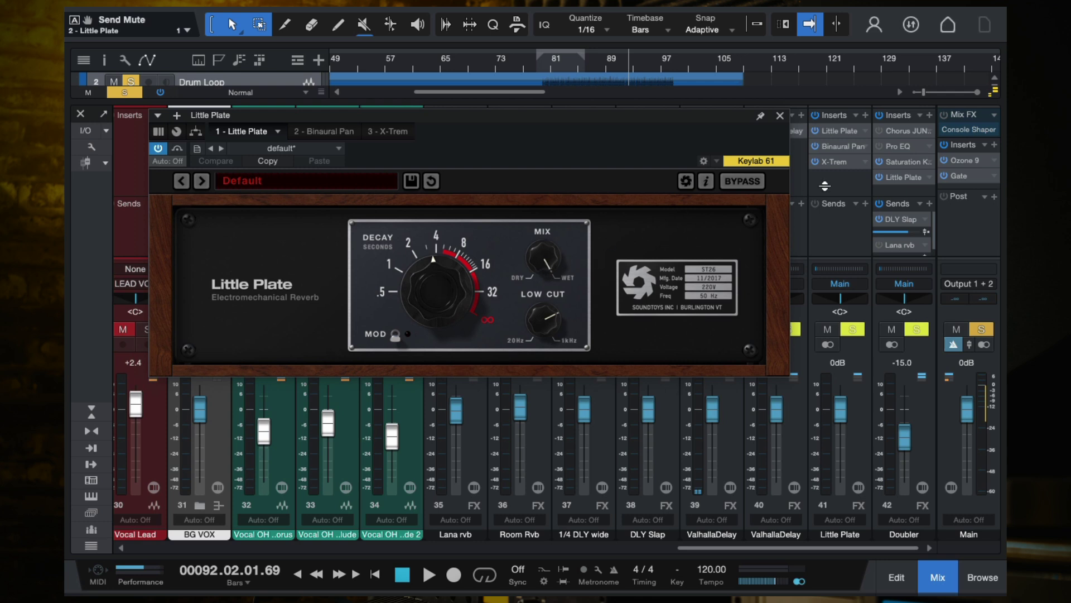
left_click(780, 117)
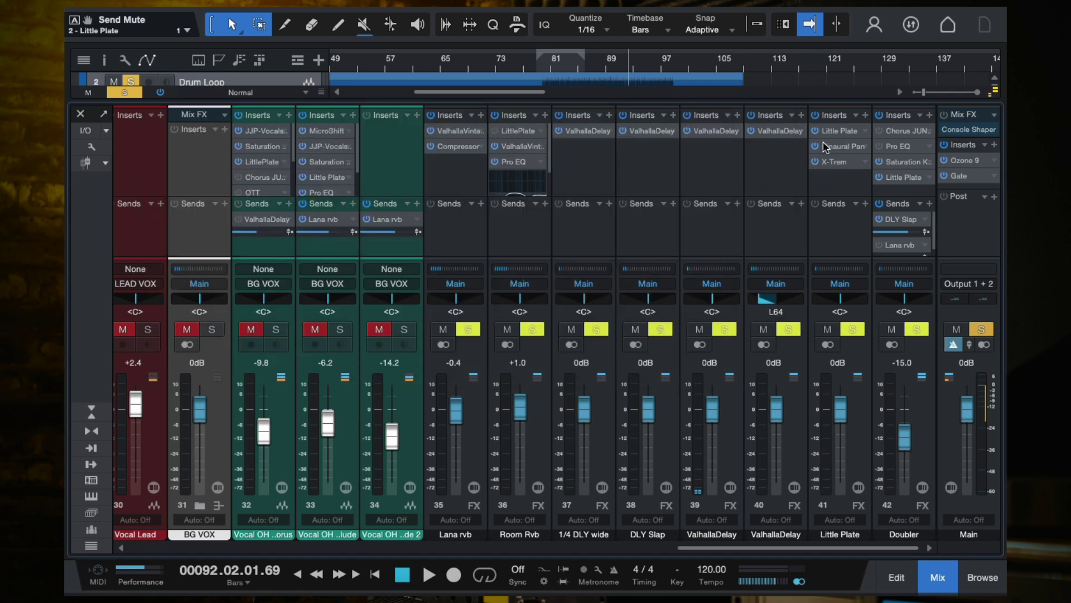
Compare the Little Plate channel with Binaural Pan bypassed and active during playback, and check the plug-in's settings.
key("space")
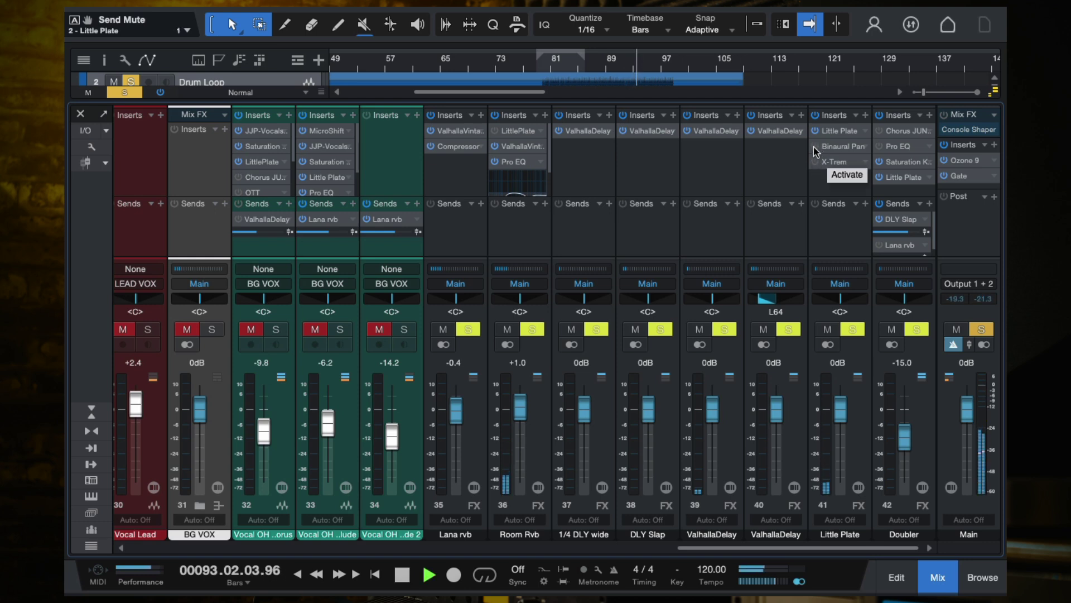
left_click(814, 147)
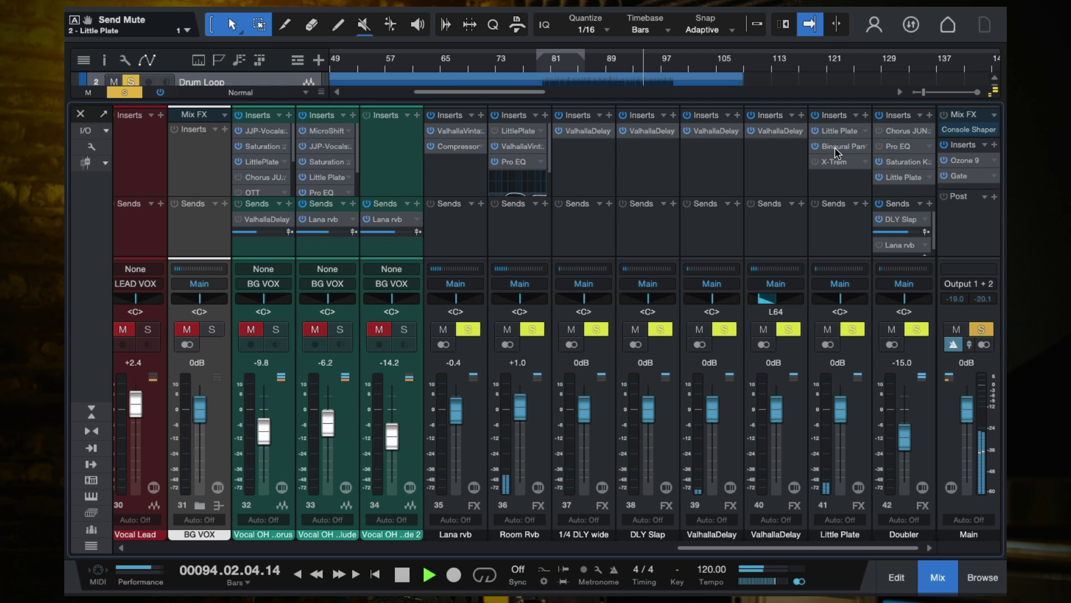
key("space")
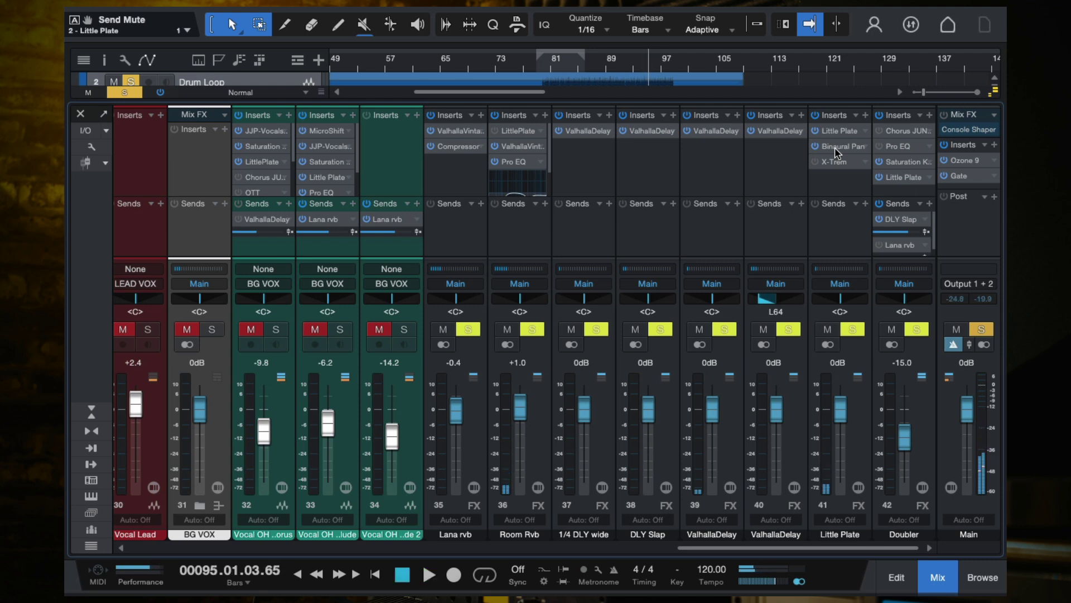
double_click(836, 150)
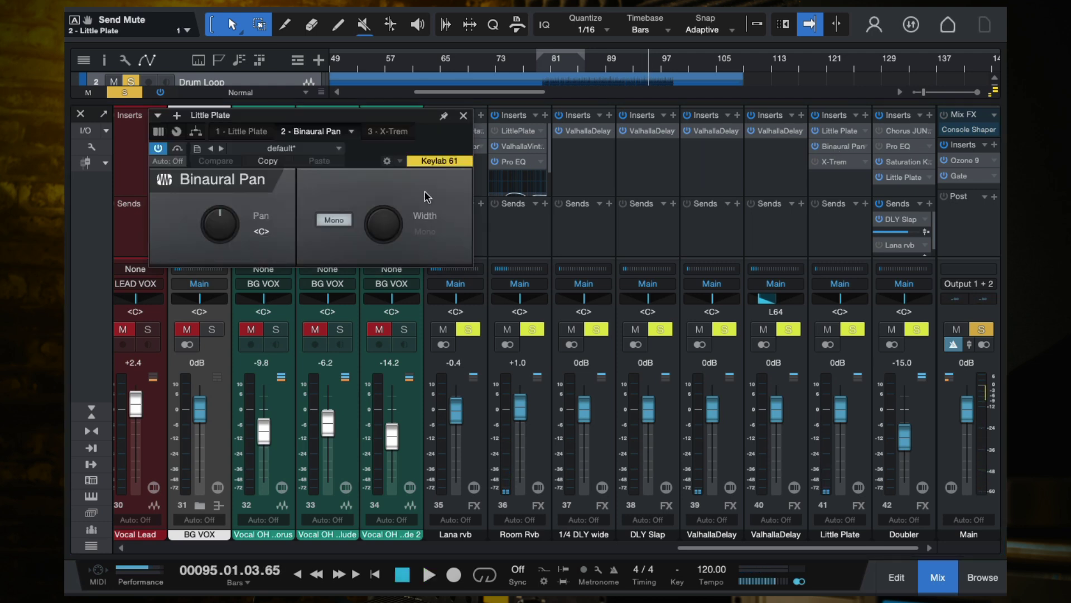
left_click(463, 116)
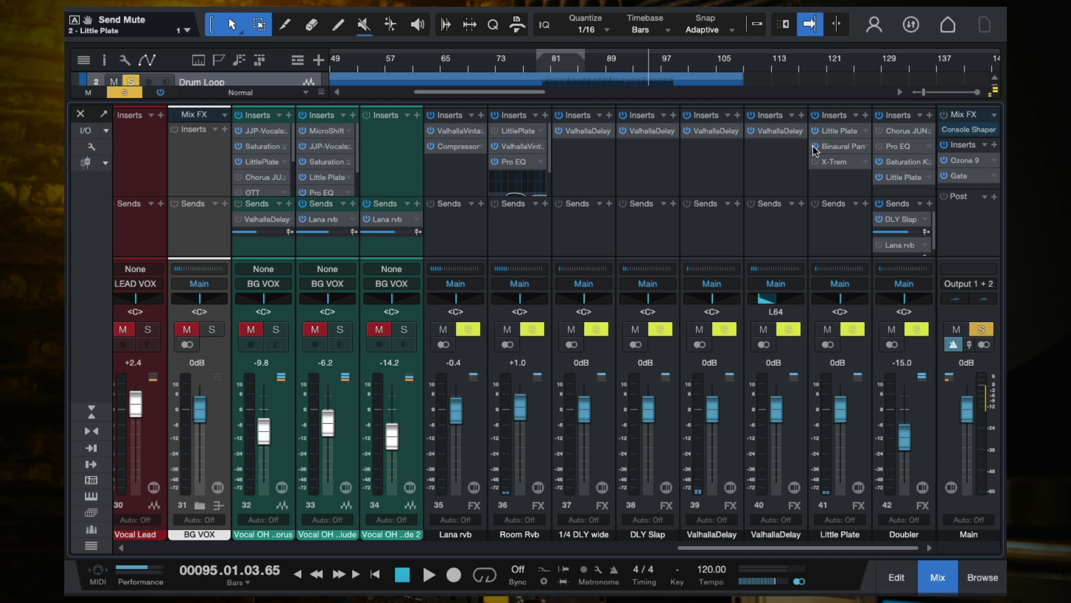
left_click(814, 146)
key("space")
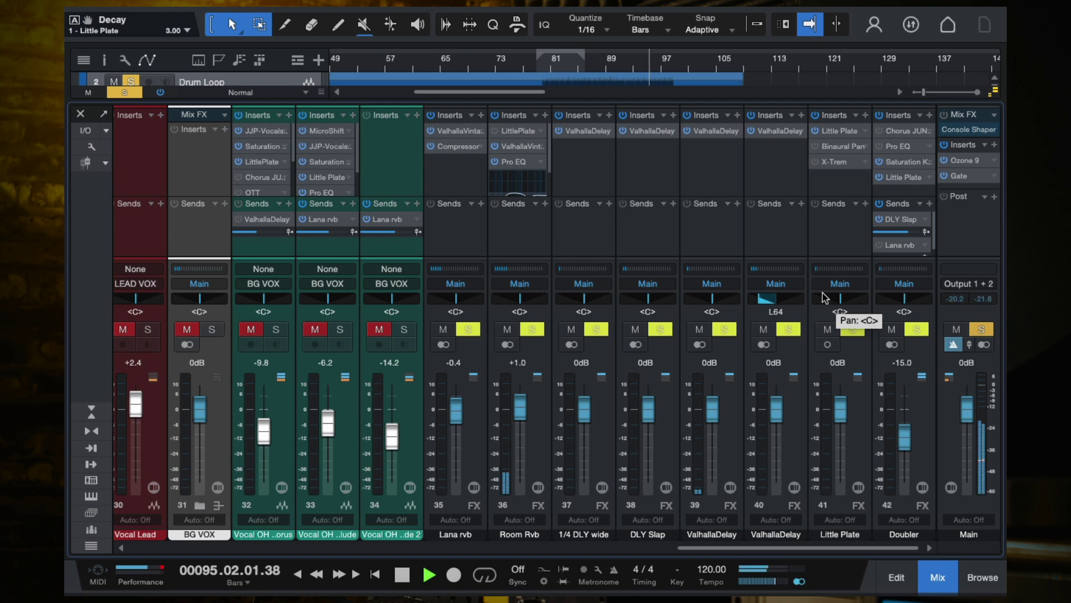
left_click(815, 146)
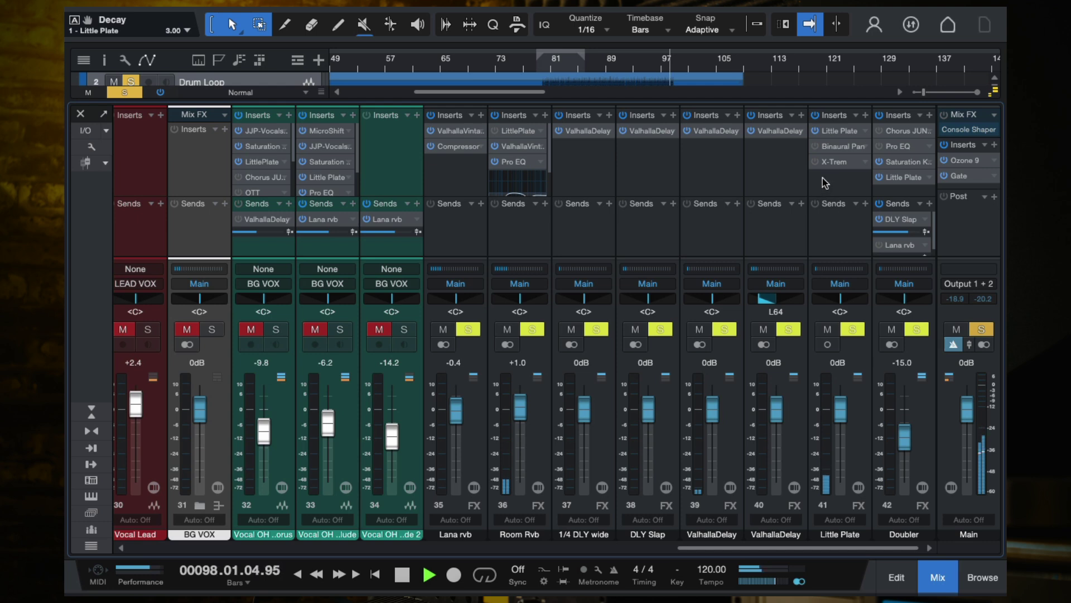
key("space")
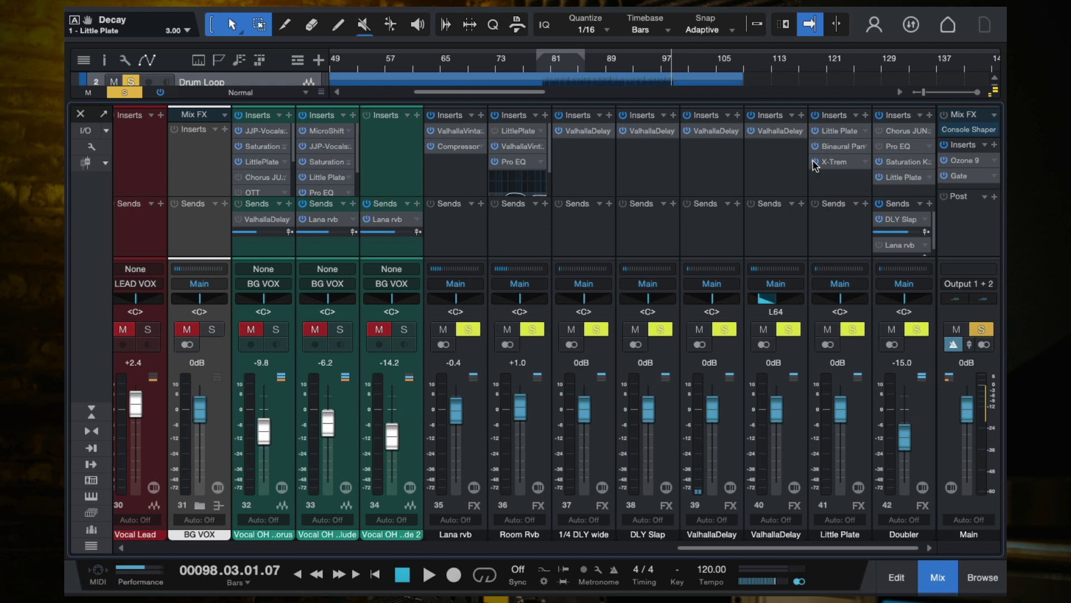
Open X-Trem on the Little Plate channel and compare it bypassed and active while playing from about bar 81.
left_click(833, 162)
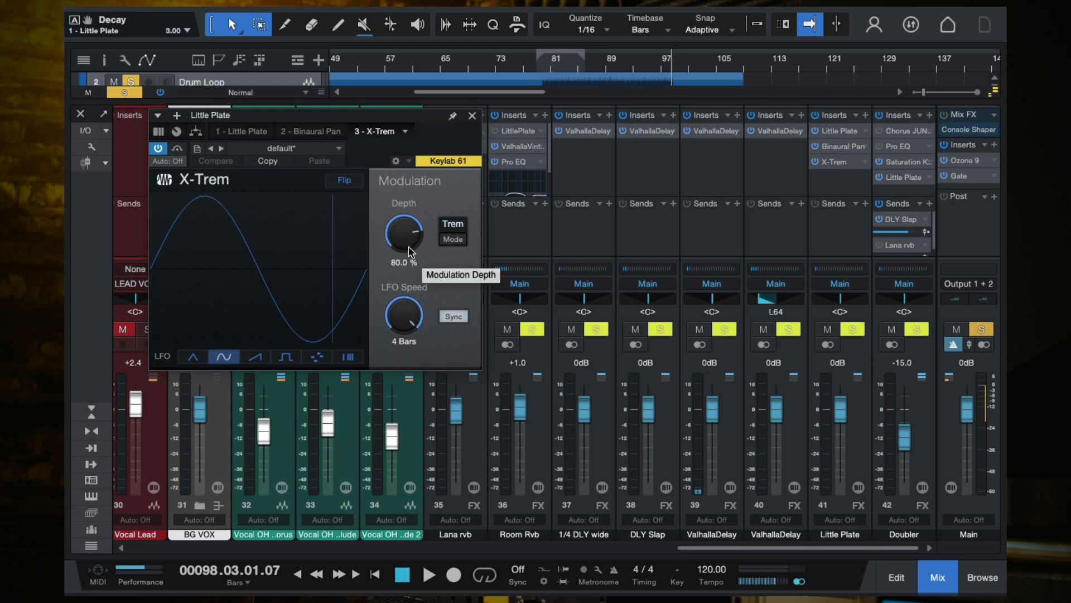
key("space")
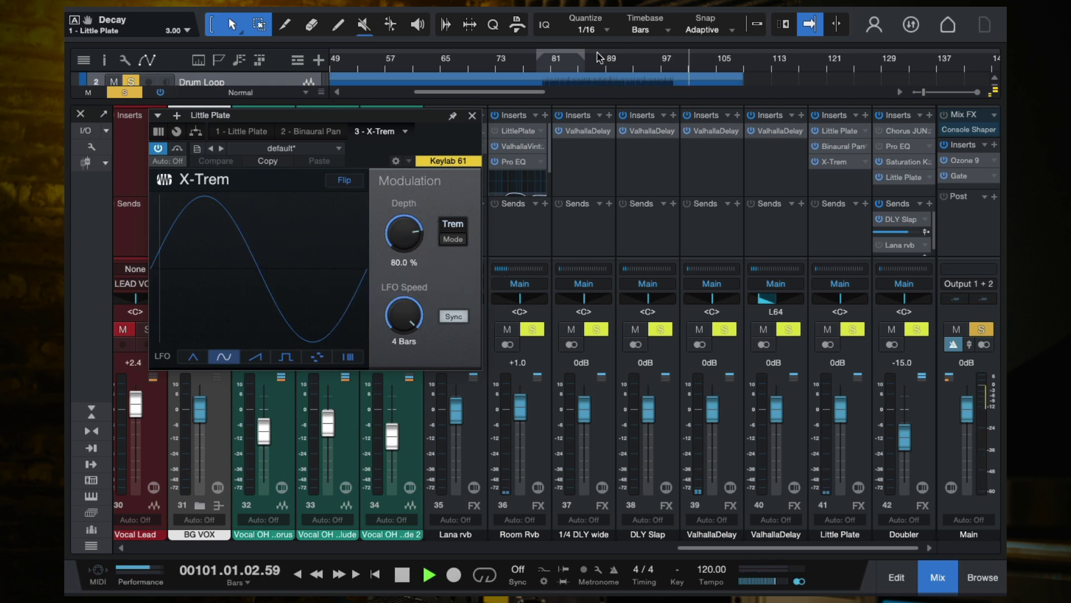
left_click(557, 61)
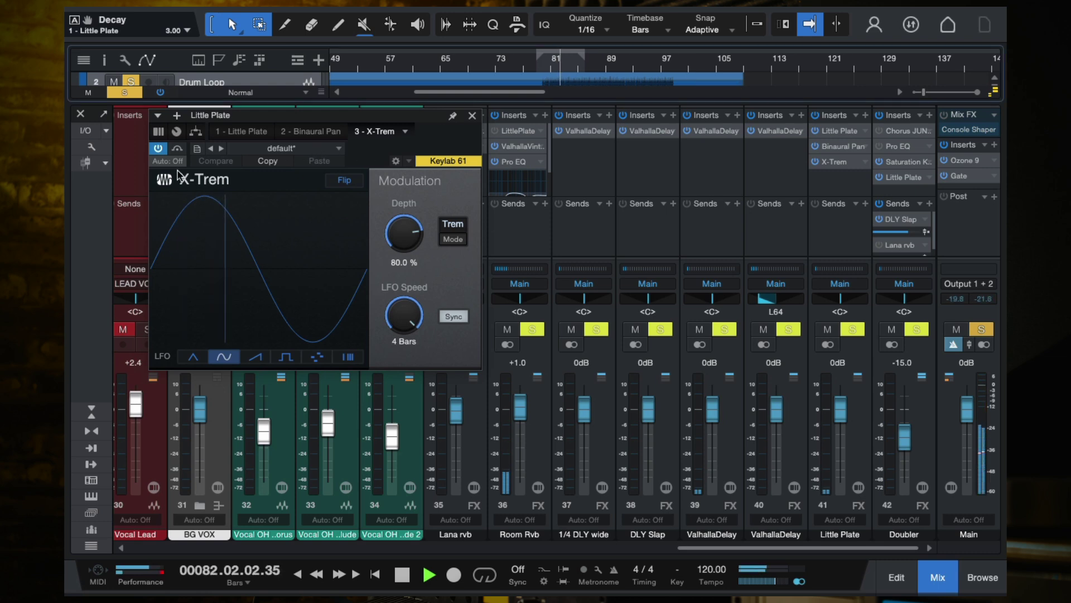
left_click(158, 148)
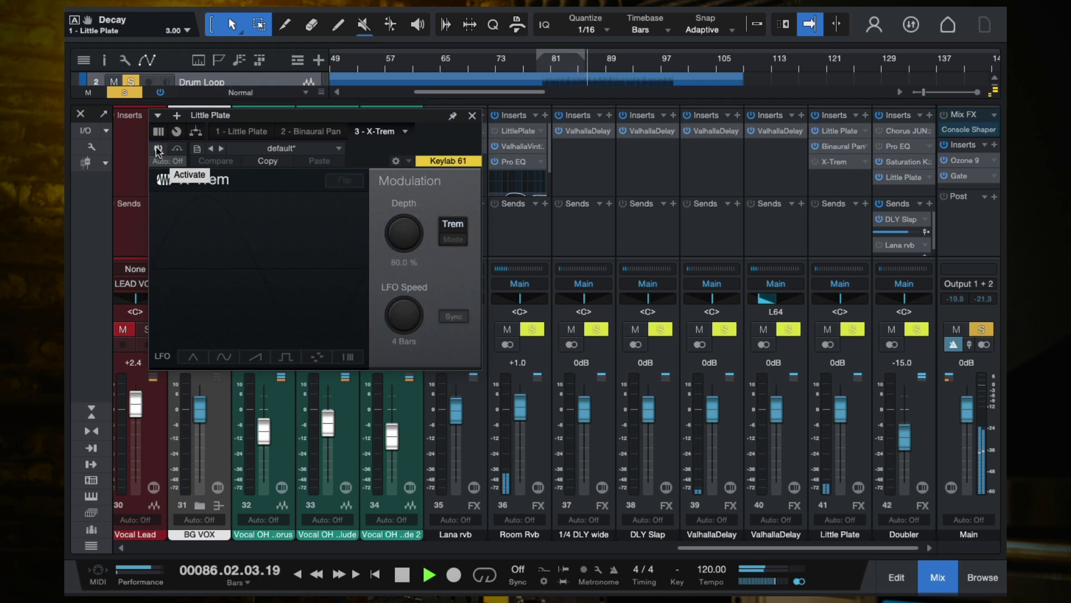
left_click(158, 148)
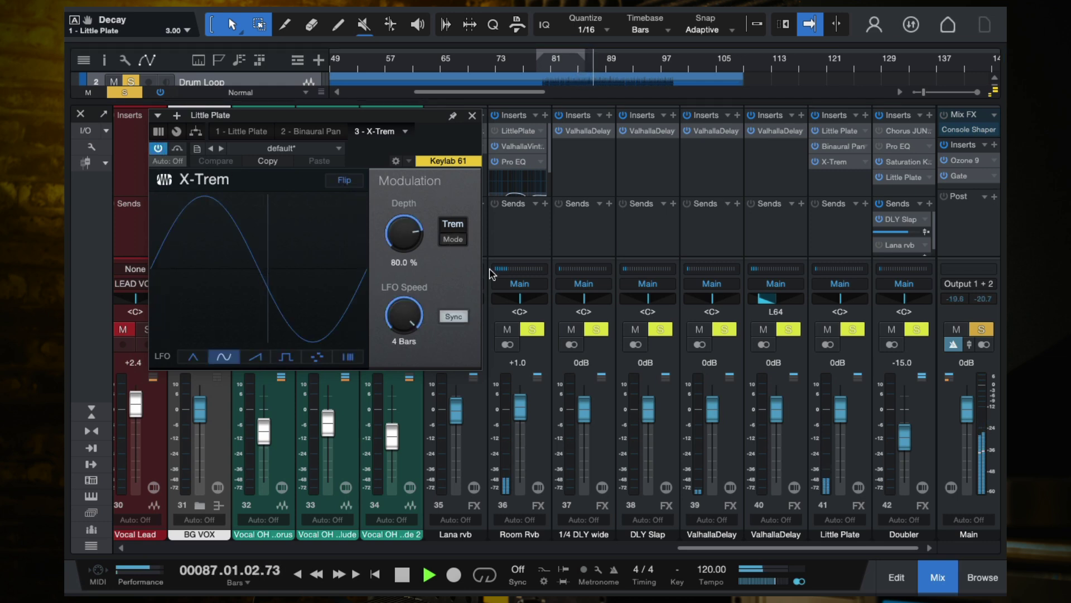
Set X-Trem's modulation mode to Pan on the Little Plate channel, listen to it, and return to the arrangement.
left_click(452, 240)
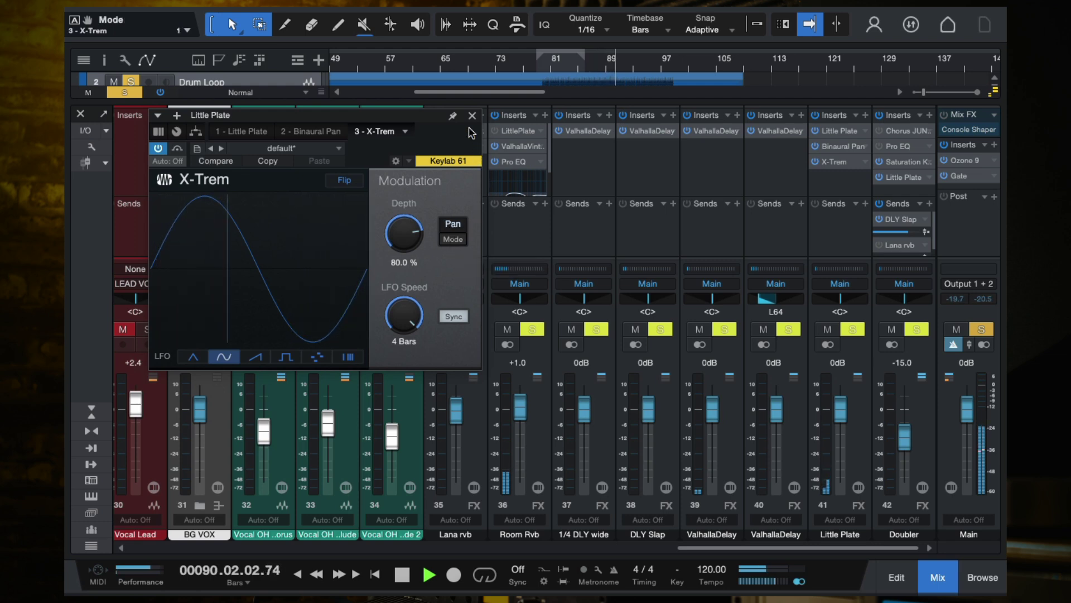
key("space")
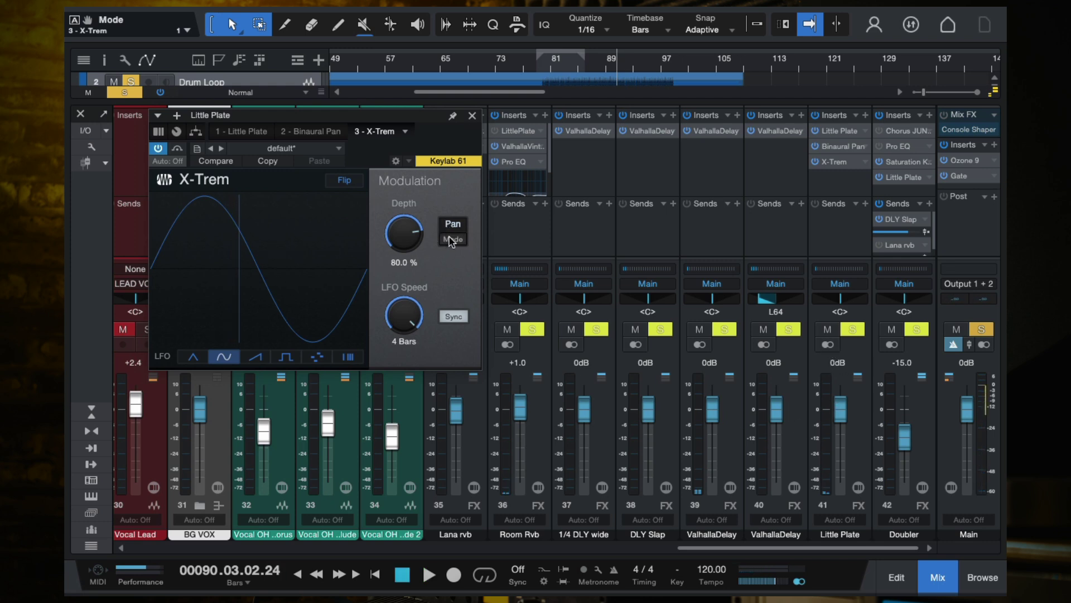
key("space")
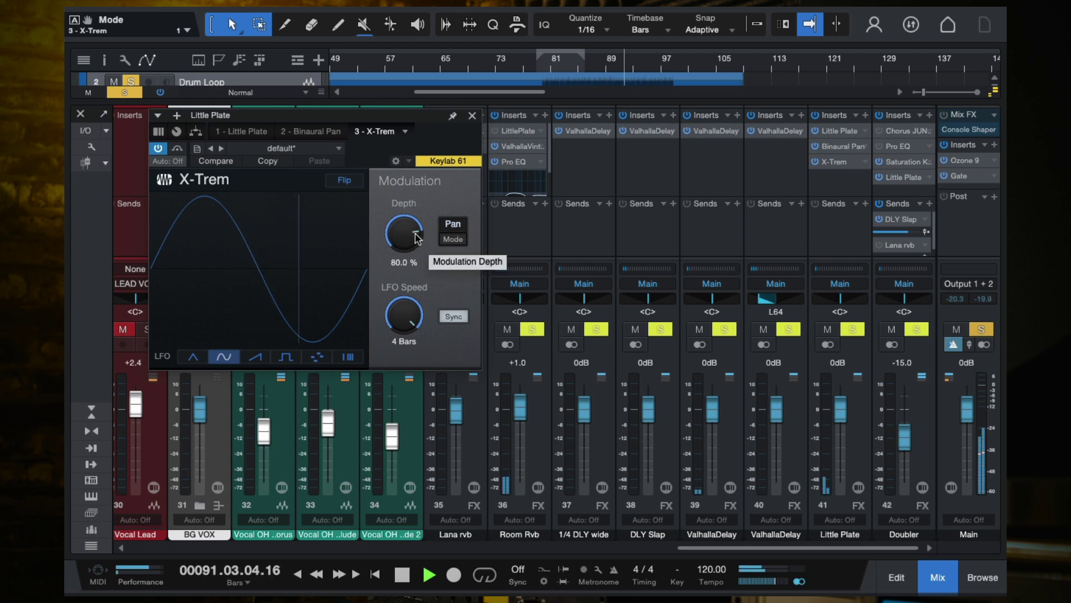
left_click(472, 114)
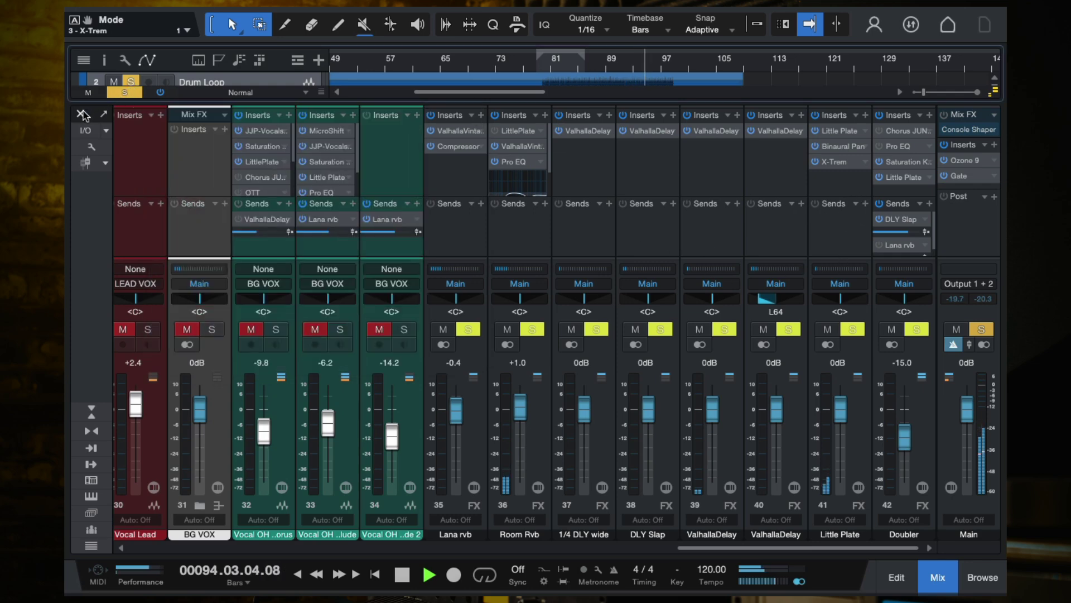
key("F3")
key("space")
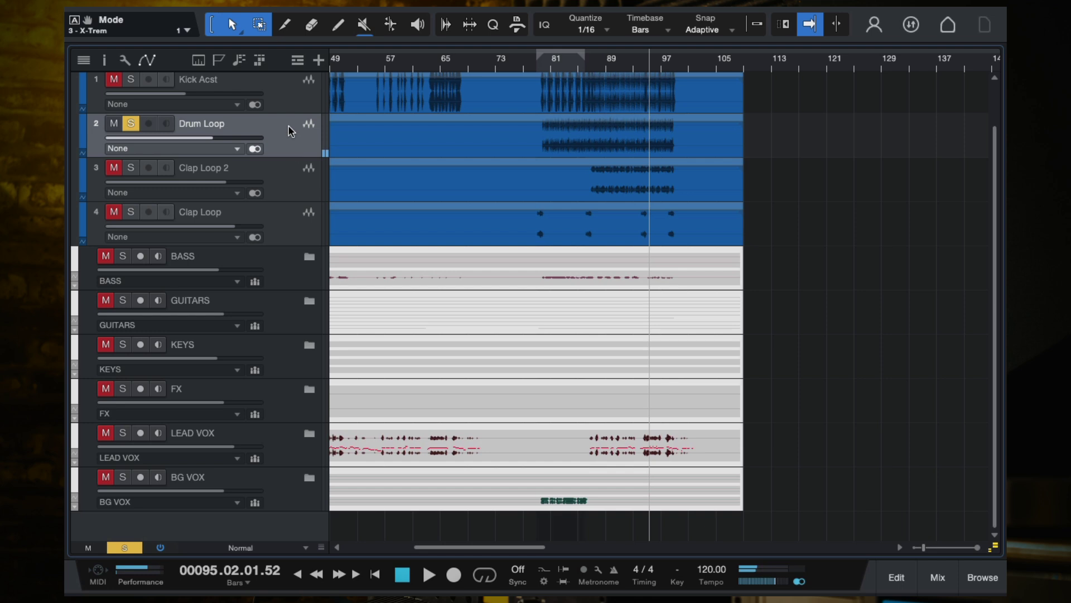
Locate the Drum Loop's Little Plate send mute in the mix console, and show its Send Mute automation lane up close in the arrangement.
key("F3")
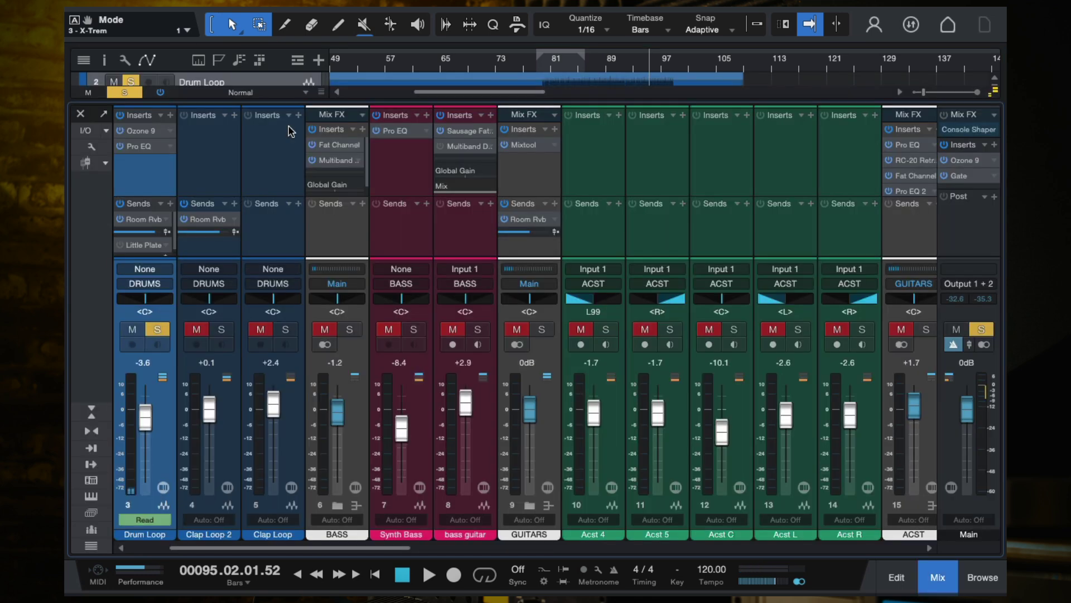
left_click(120, 245)
left_click(81, 115)
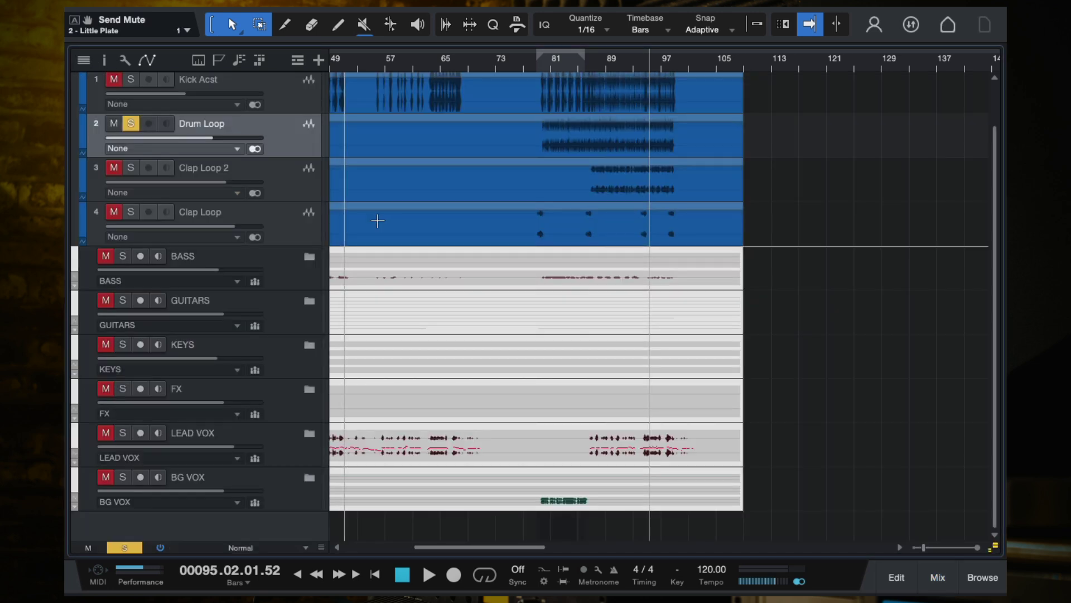
left_click(82, 152)
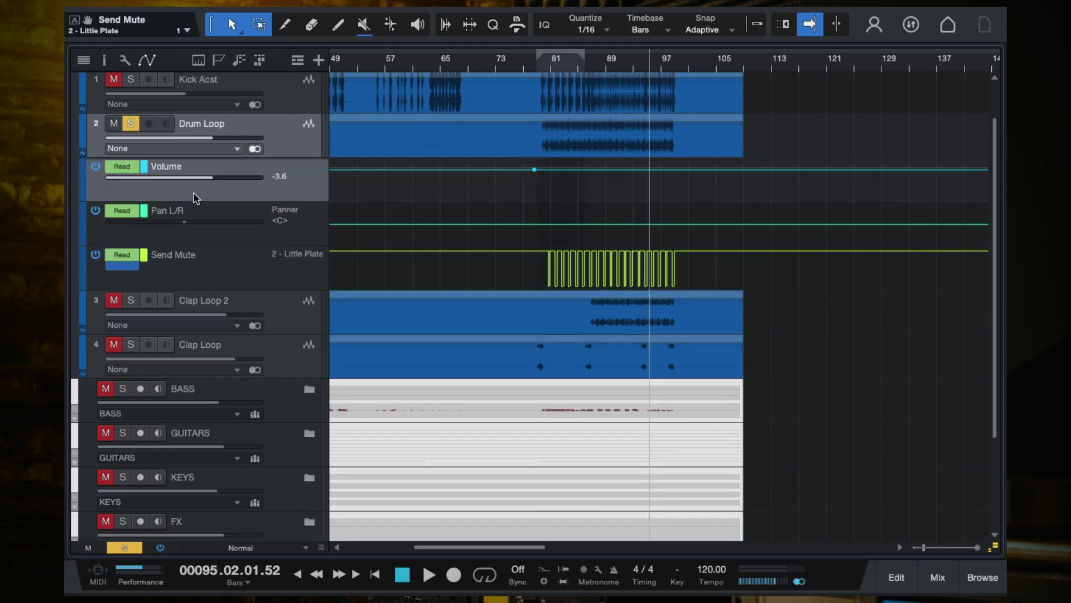
left_click(291, 274)
key("e")
key("e")
key("e")
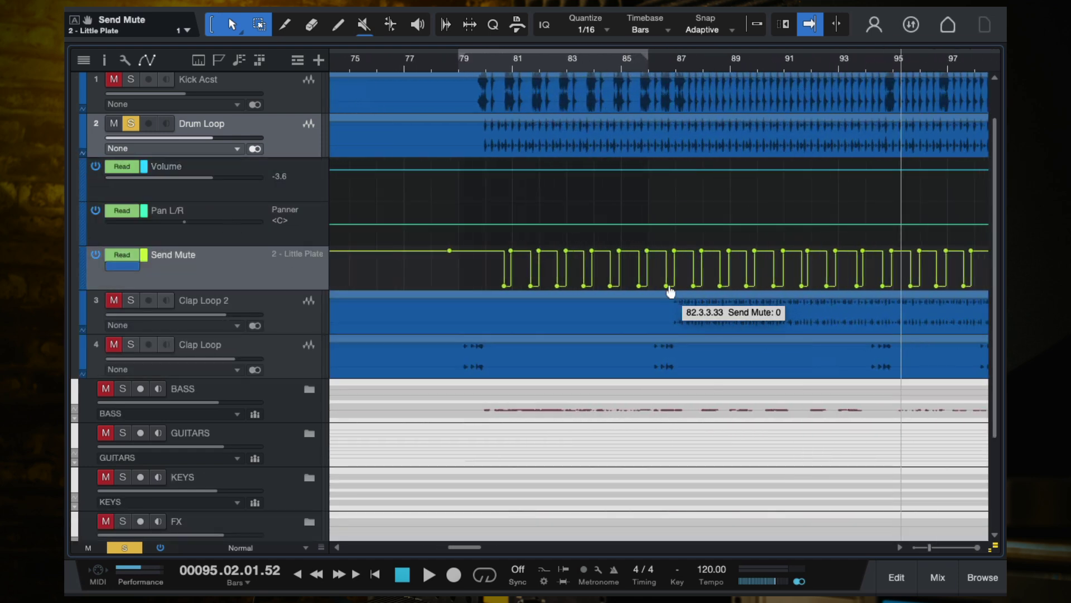
key("e")
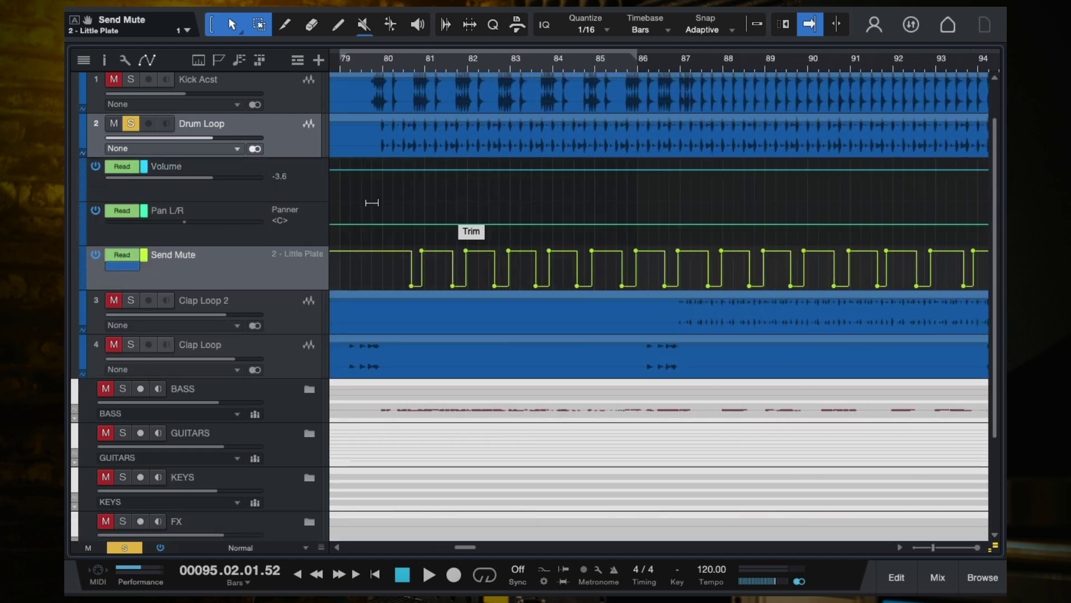
Switch the Drum Loop's automation mode to Write, turn it off, and restore Read.
left_click(121, 255)
left_click(142, 341)
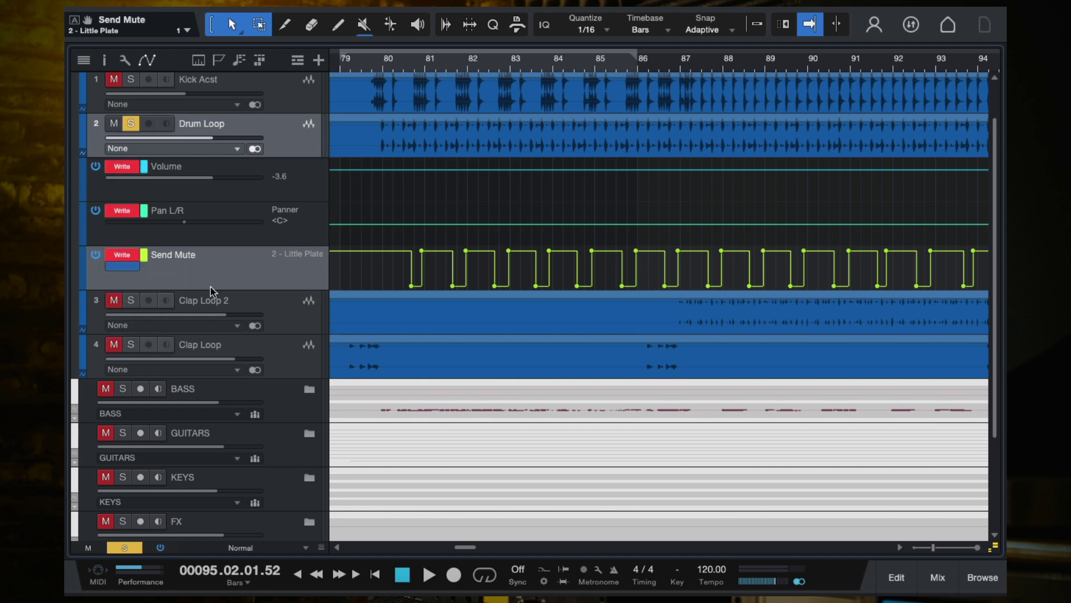
left_click(121, 256)
left_click(154, 273)
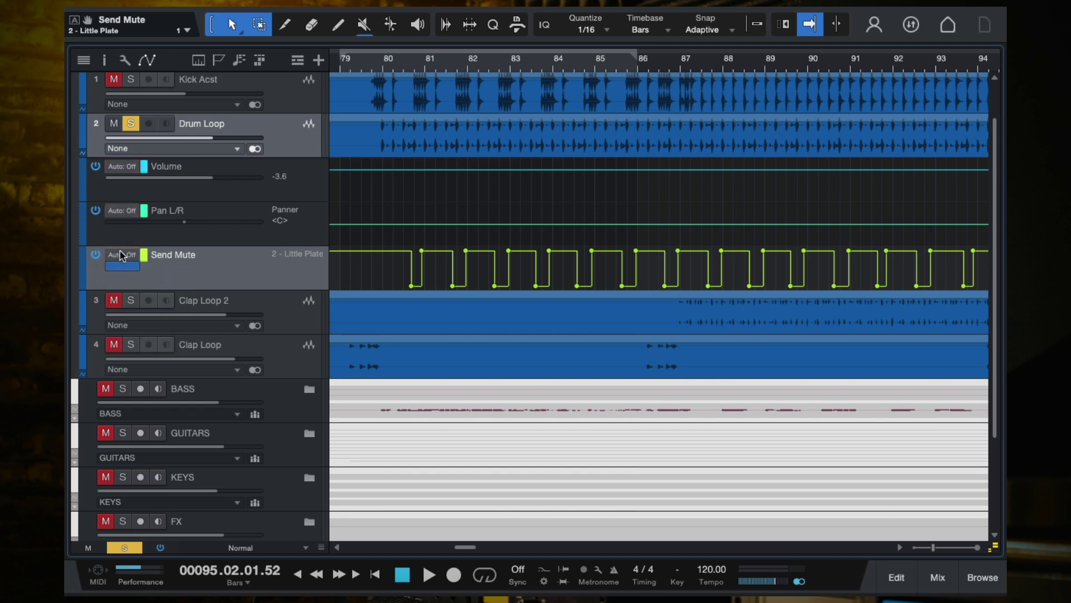
left_click(120, 255)
left_click(141, 288)
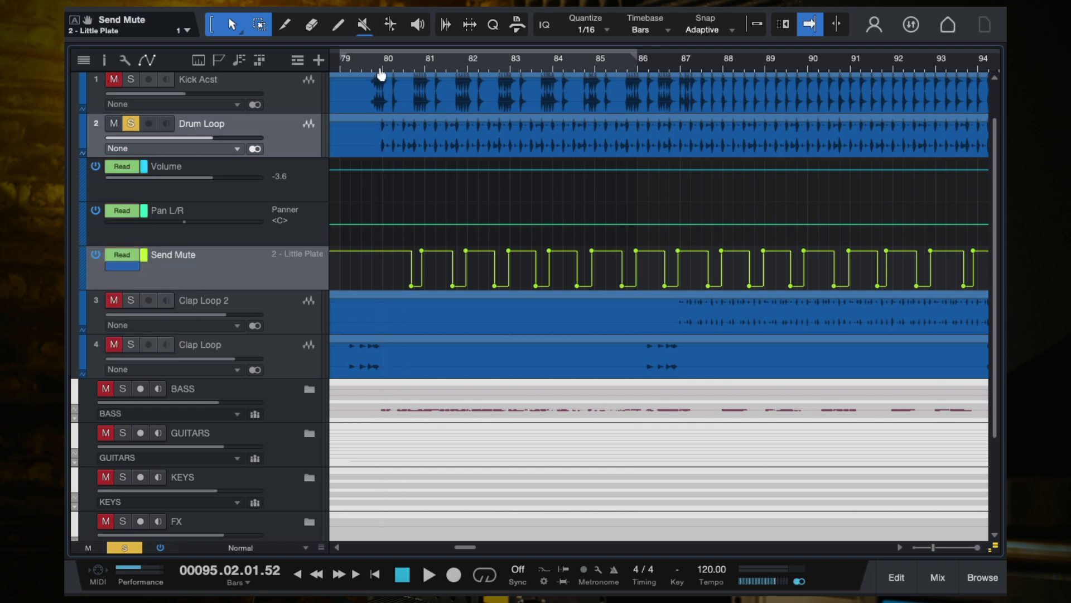
Play the soloed Drum Loop from just before bar 80 and follow its Send Mute automation up close.
left_click(368, 52)
key("space")
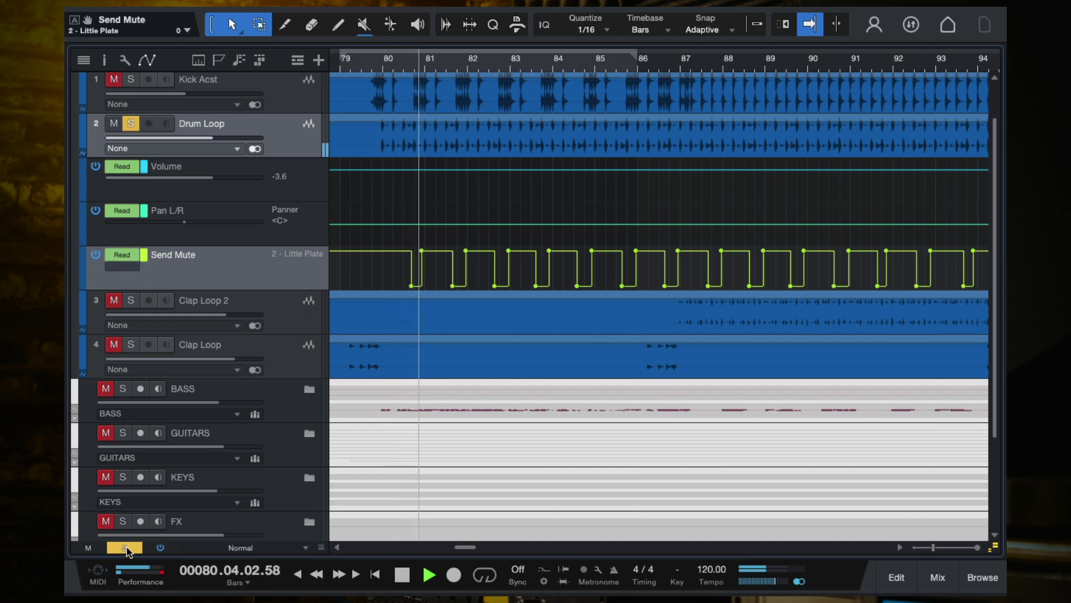
key("e")
key("e")
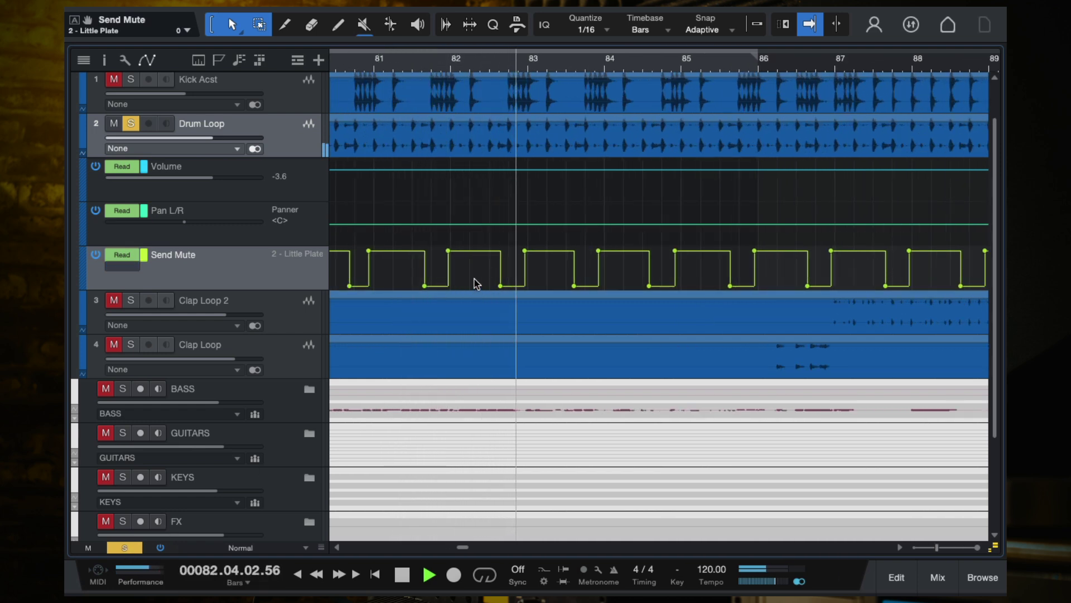
key("space")
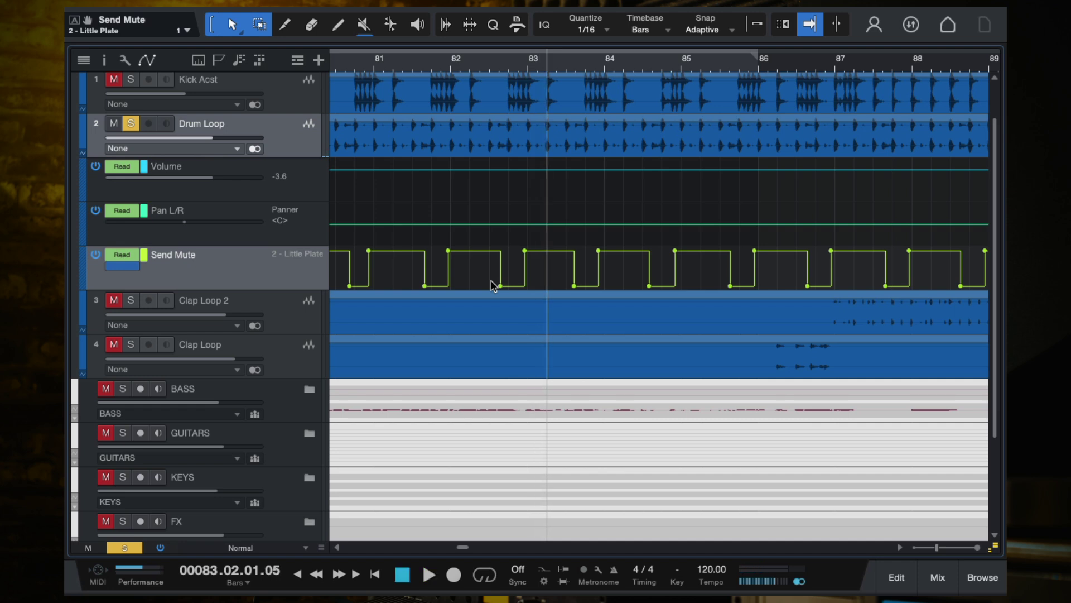
Clear all track solos, play the full mix from about bar 83, and show the whole Send Mute automation section.
left_click(125, 548)
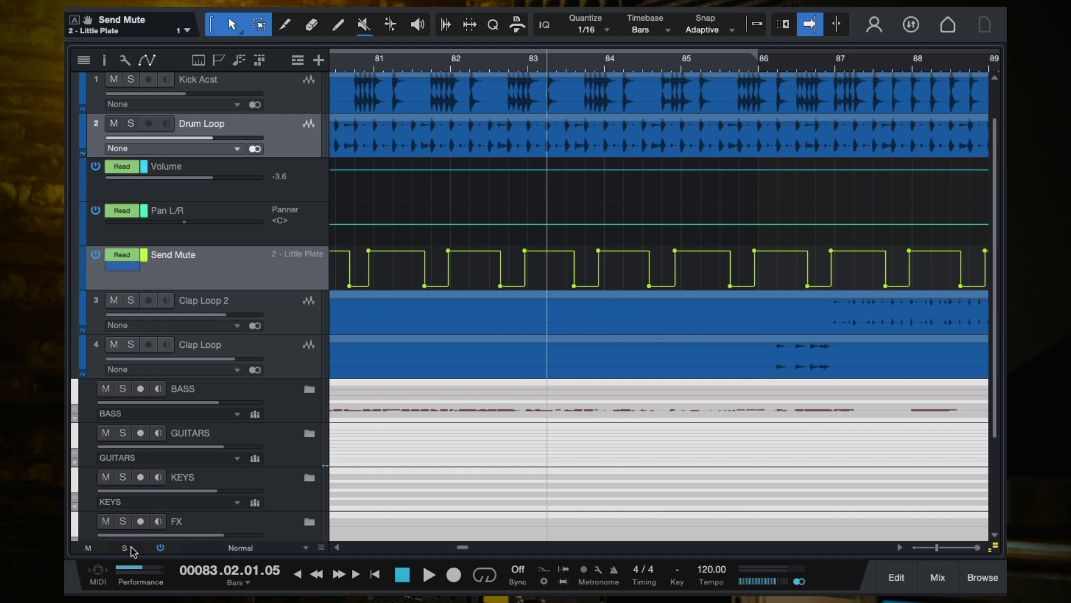
key("space")
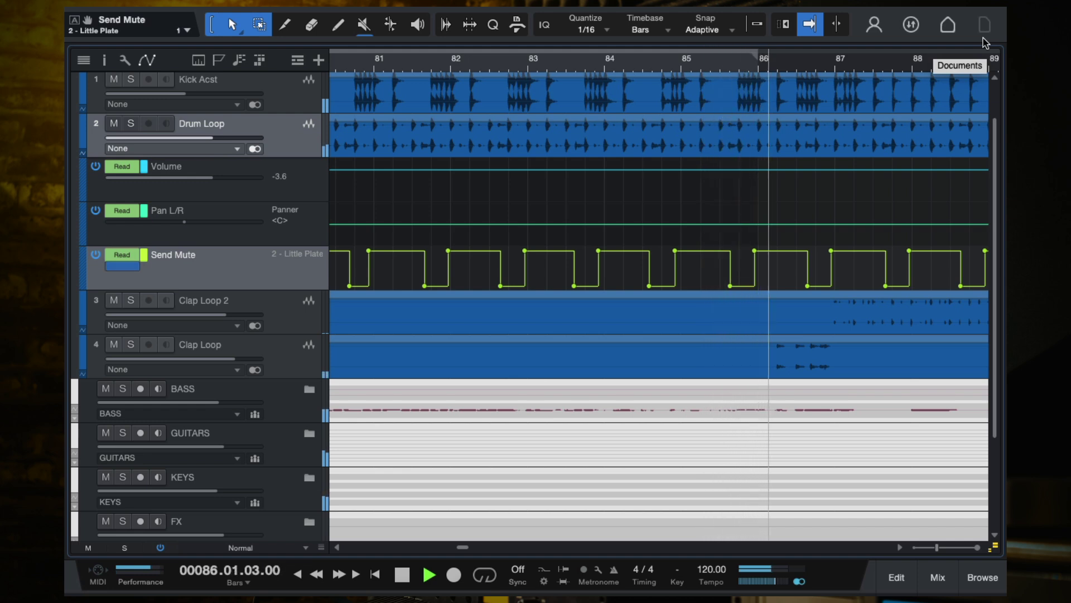
key("space")
mouse_move(1004, 11)
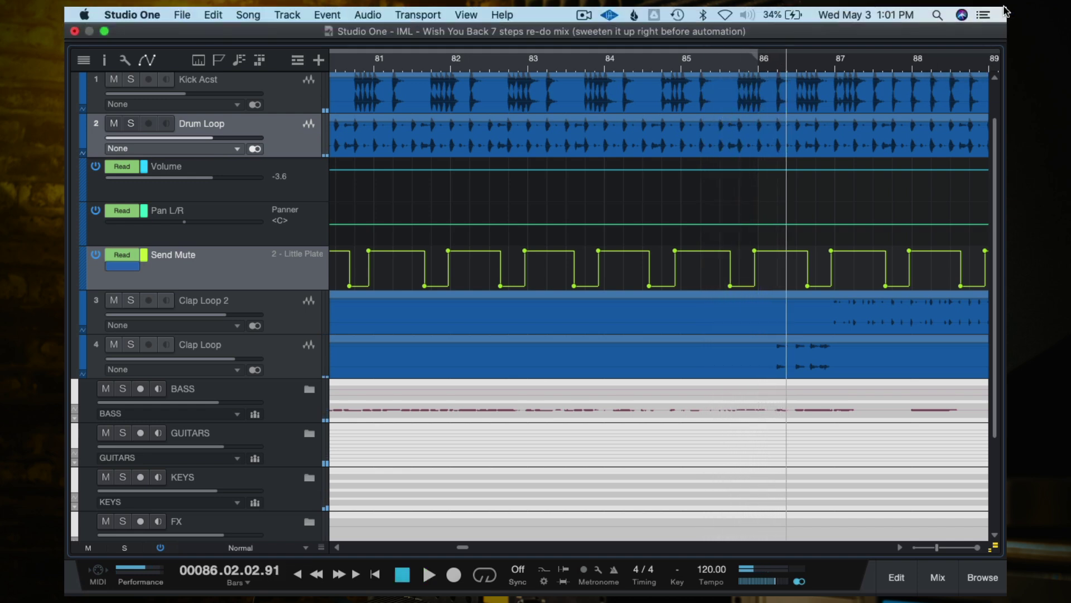
key("w")
key("w")
key("w")
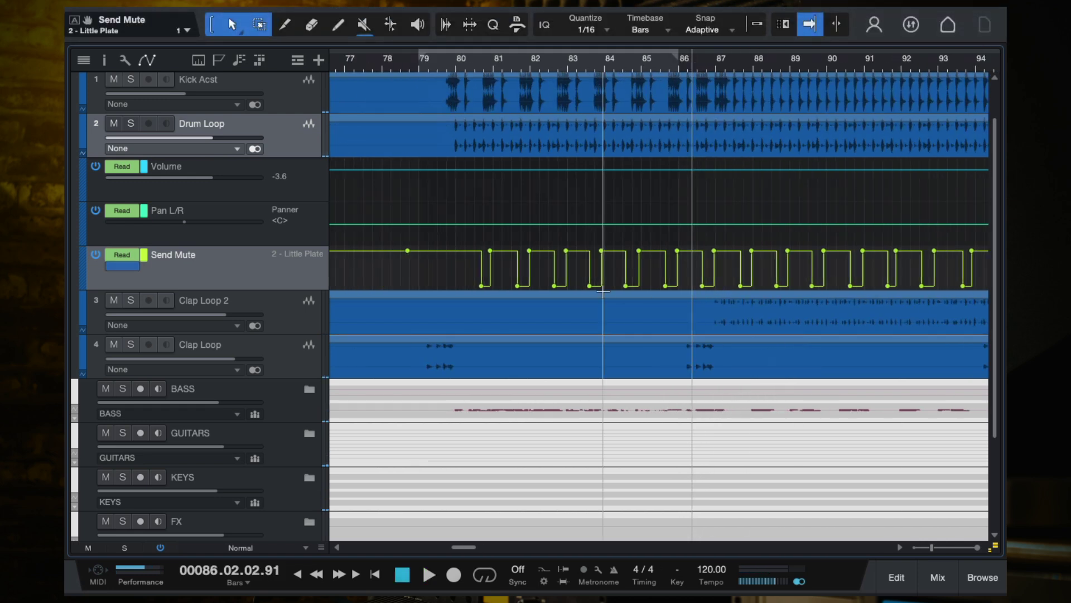
key("w")
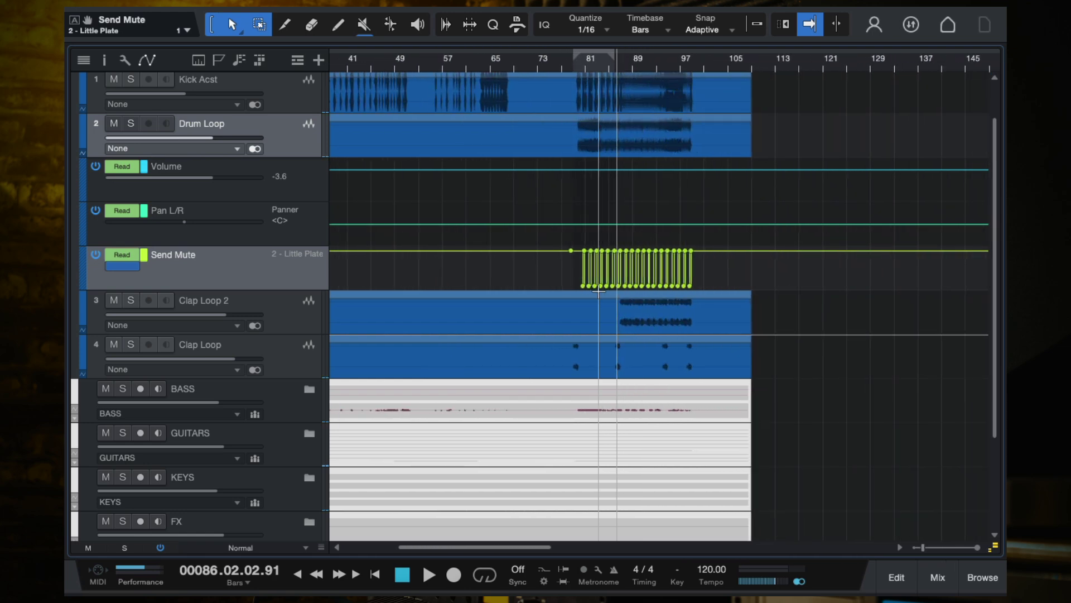